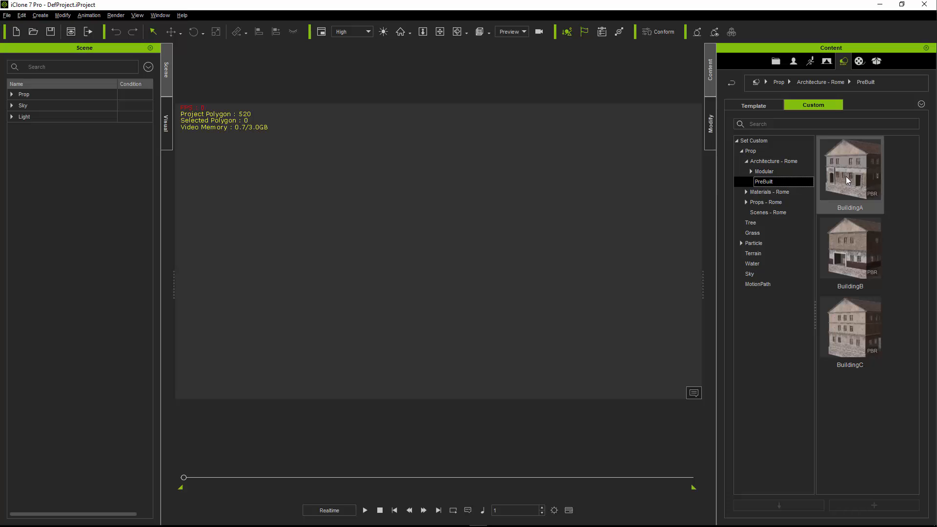
- Add the prebuilt Rome prop BuildingA to the scene and move it to X 50, Y 150
{"action": "left_click_drag", "start_coordinate": [847, 181], "coordinate": [484, 301]}
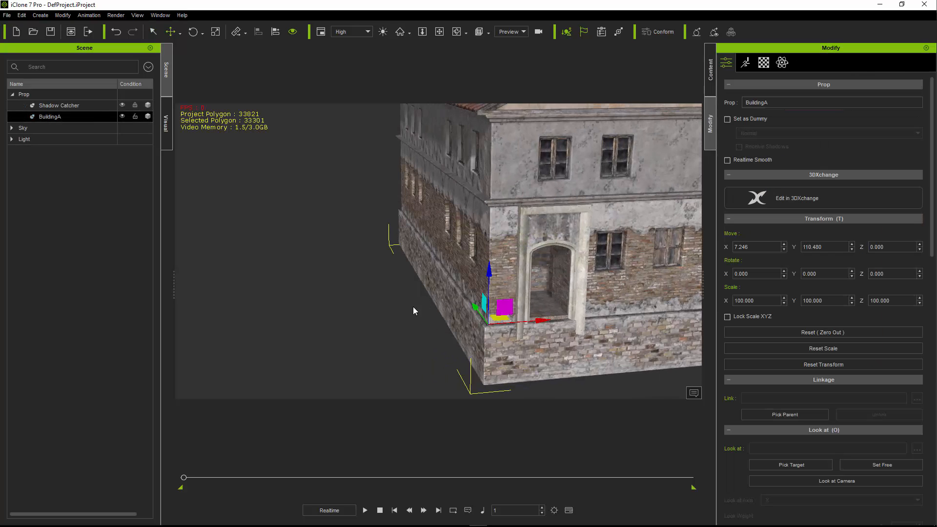
{"action": "right_click_drag", "start_coordinate": [413, 306], "coordinate": [447, 339]}
{"action": "mouse_move", "coordinate": [549, 322]}
{"action": "left_mouse_down"}
{"action": "mouse_move", "coordinate": [529, 326]}
{"action": "mouse_move", "coordinate": [552, 320]}
{"action": "left_mouse_up"}
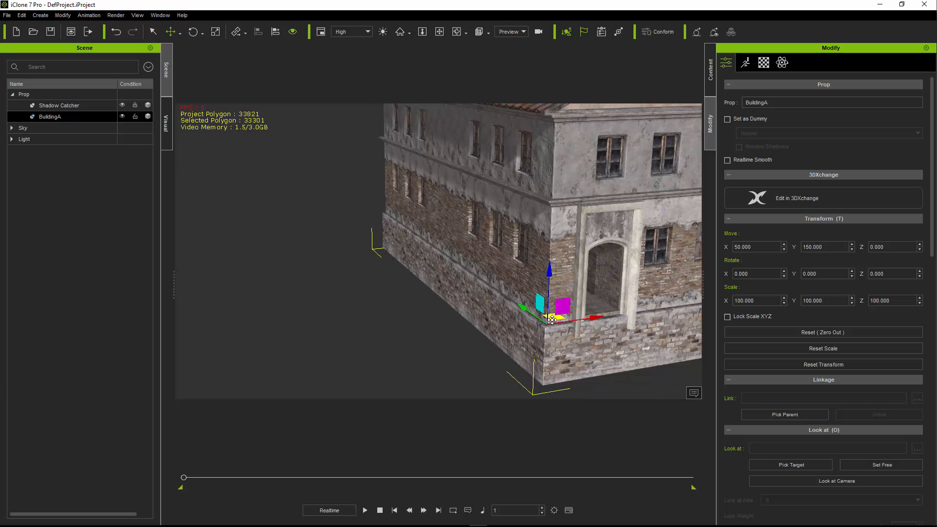
- Delete the Shadow Catcher prop from the scene
{"action": "mouse_move", "coordinate": [493, 275]}
{"action": "middle_mouse_down"}
{"action": "mouse_move", "coordinate": [569, 276]}
{"action": "mouse_move", "coordinate": [482, 280]}
{"action": "middle_mouse_up"}
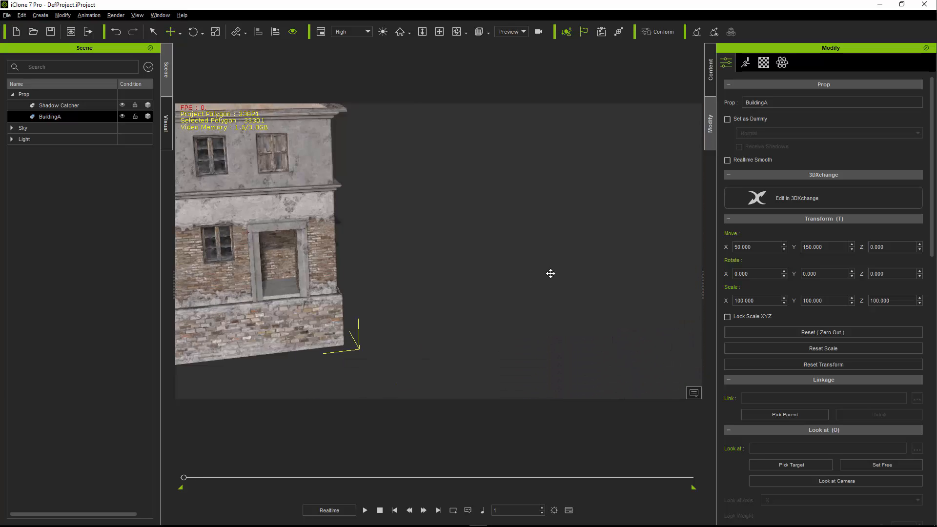
{"action": "right_click_drag", "start_coordinate": [483, 281], "coordinate": [499, 277]}
{"action": "left_click", "coordinate": [63, 107]}
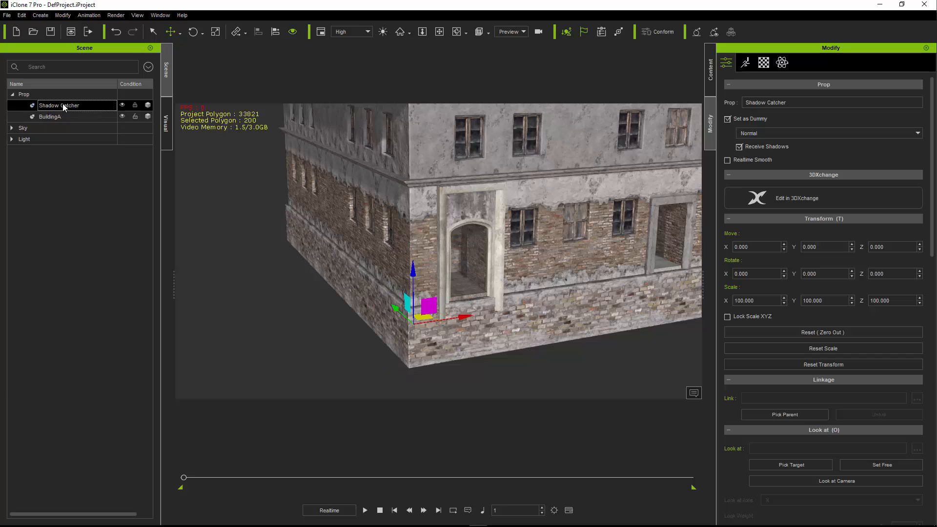
{"action": "key", "text": "Delete"}
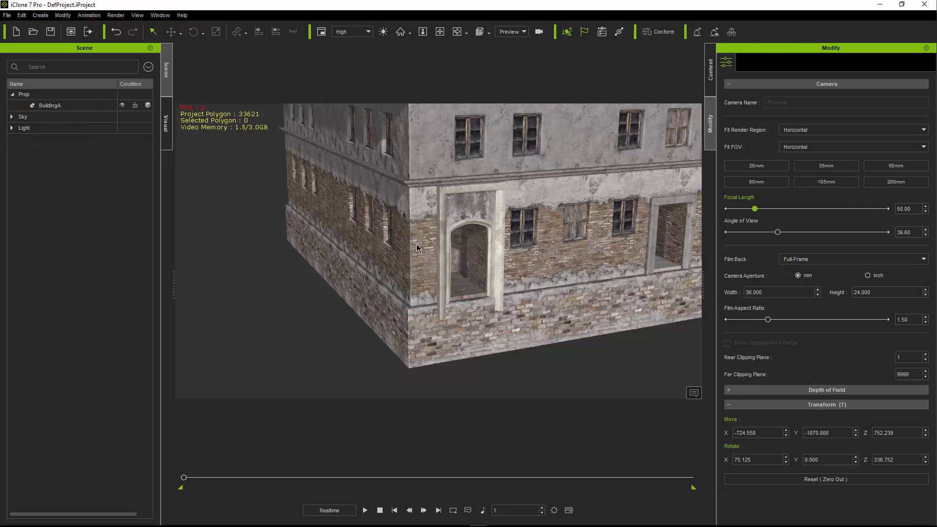
- Rotate BuildingA 180 degrees about the Z axis so its opposite facade faces forward
{"action": "middle_click_drag", "start_coordinate": [403, 254], "coordinate": [436, 273]}
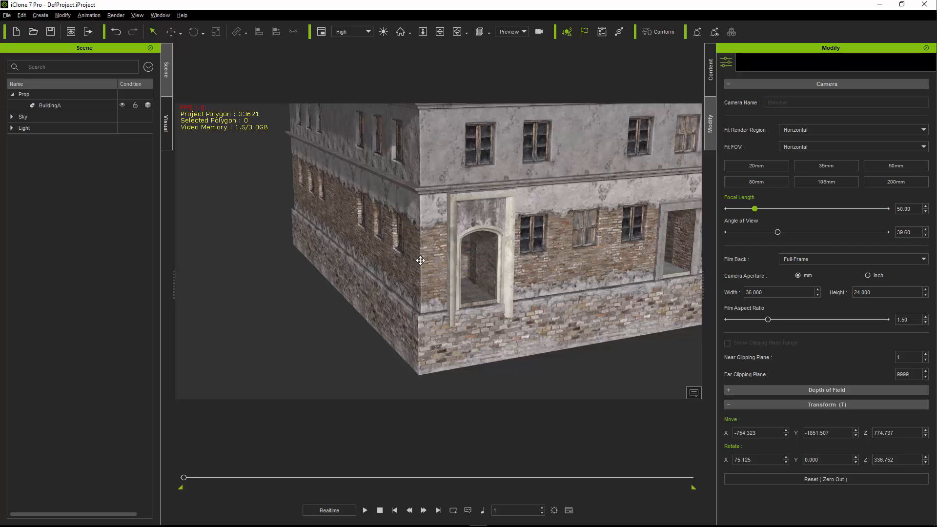
{"action": "left_click", "coordinate": [457, 282]}
{"action": "scroll", "coordinate": [466, 293], "scroll_direction": "down", "scroll_amount": 2}
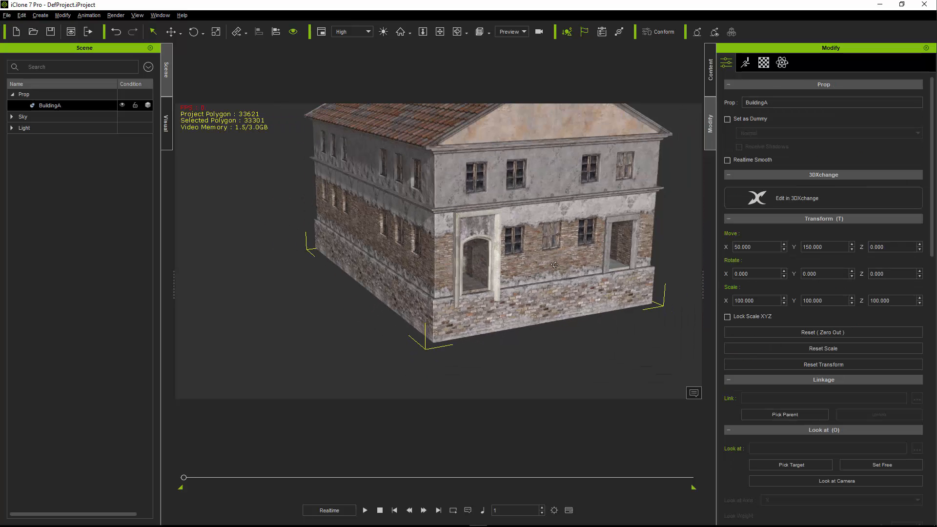
{"action": "right_click_drag", "start_coordinate": [551, 262], "coordinate": [537, 286]}
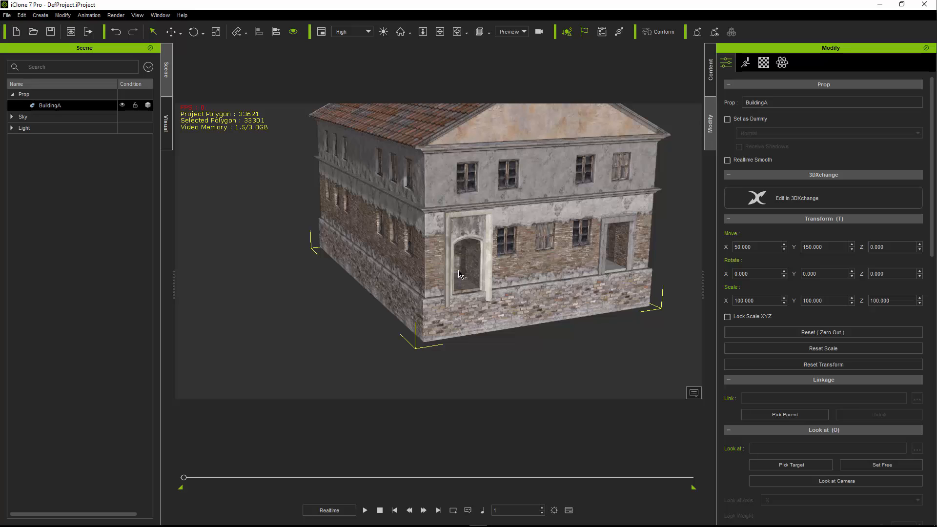
{"action": "key", "text": "e"}
{"action": "left_click_drag", "start_coordinate": [439, 316], "coordinate": [500, 317]}
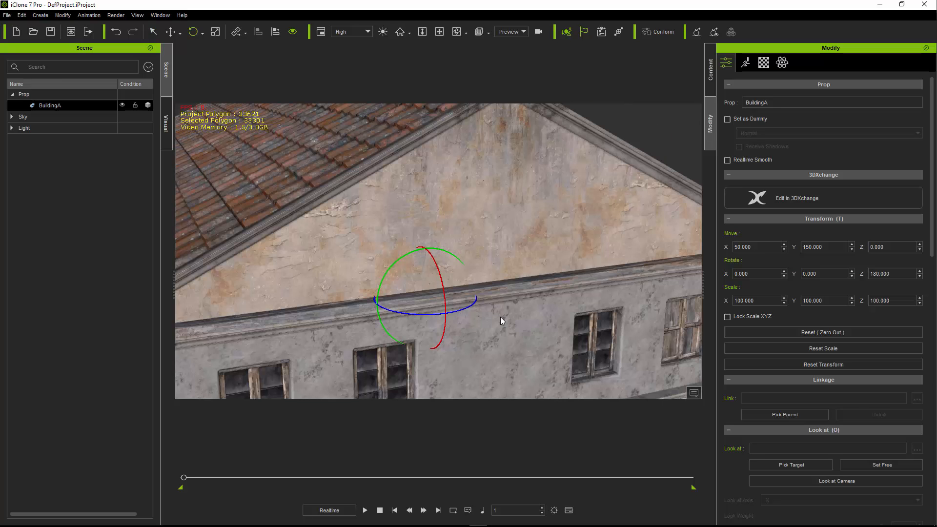
- Examine BuildingA's facades up close, including the arched doorway, its hinges and the large shop opening
{"action": "key", "text": "Home"}
{"action": "right_click_drag", "start_coordinate": [391, 294], "coordinate": [431, 320]}
{"action": "middle_click_drag", "start_coordinate": [431, 320], "coordinate": [444, 306]}
{"action": "scroll", "coordinate": [444, 306], "scroll_direction": "up", "scroll_amount": 10}
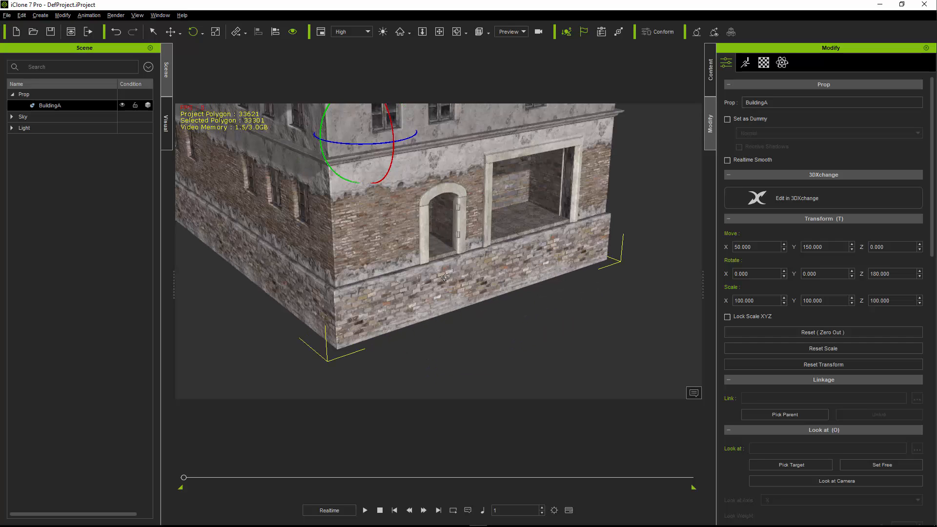
{"action": "right_click_drag", "start_coordinate": [421, 268], "coordinate": [462, 221]}
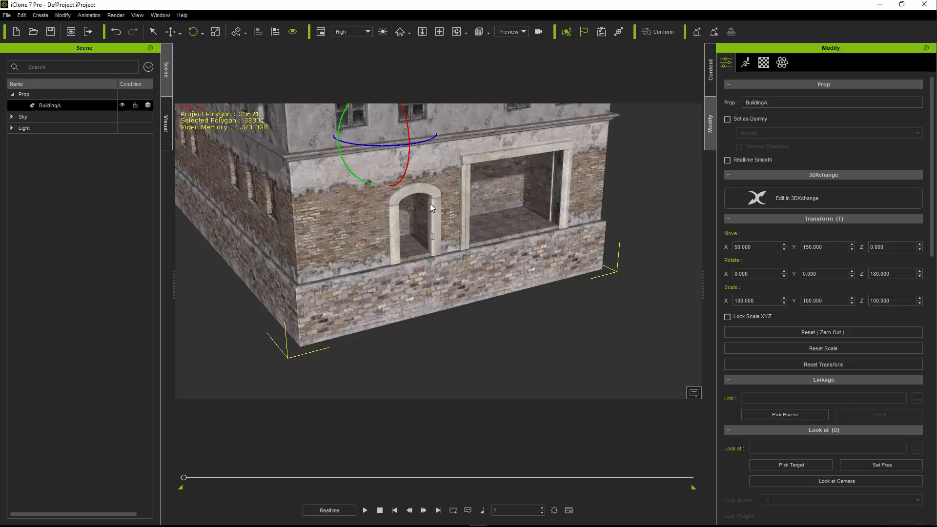
{"action": "scroll", "coordinate": [416, 238], "scroll_direction": "up", "scroll_amount": 8}
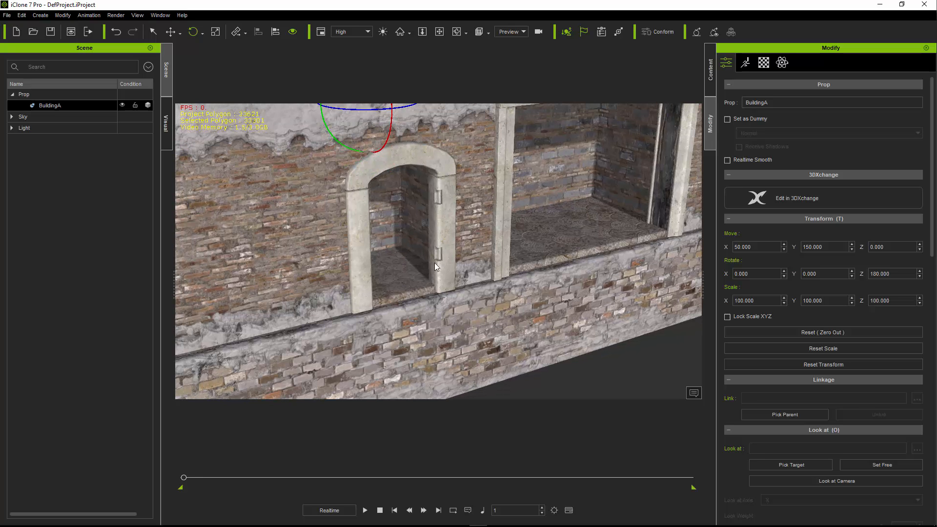
{"action": "right_click_drag", "start_coordinate": [436, 266], "coordinate": [474, 216]}
{"action": "mouse_move", "coordinate": [472, 256]}
{"action": "right_mouse_down"}
{"action": "mouse_move", "coordinate": [417, 198]}
{"action": "mouse_move", "coordinate": [401, 237]}
{"action": "mouse_move", "coordinate": [461, 236]}
{"action": "mouse_move", "coordinate": [454, 247]}
{"action": "mouse_move", "coordinate": [362, 250]}
{"action": "right_mouse_up"}
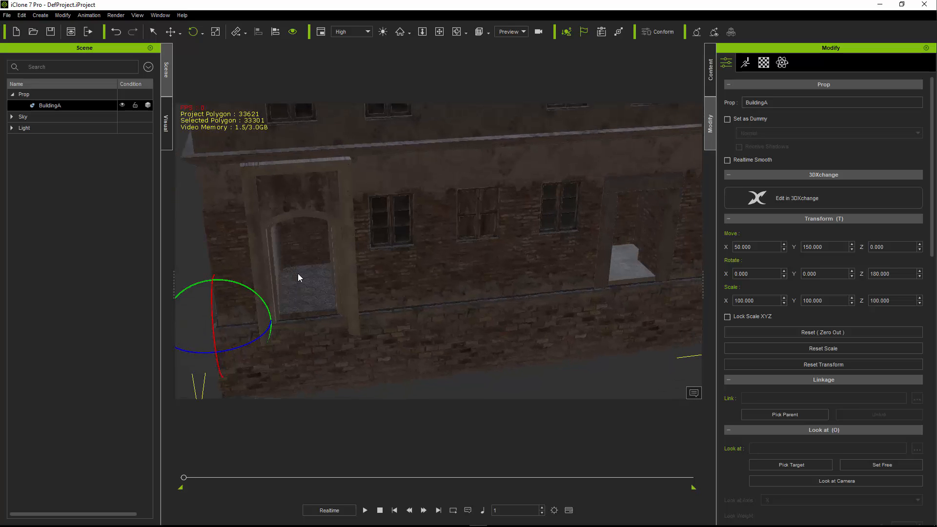
{"action": "right_click_drag", "start_coordinate": [316, 280], "coordinate": [517, 249]}
{"action": "middle_click_drag", "start_coordinate": [470, 273], "coordinate": [491, 265]}
{"action": "scroll", "coordinate": [490, 265], "scroll_direction": "down", "scroll_amount": 5}
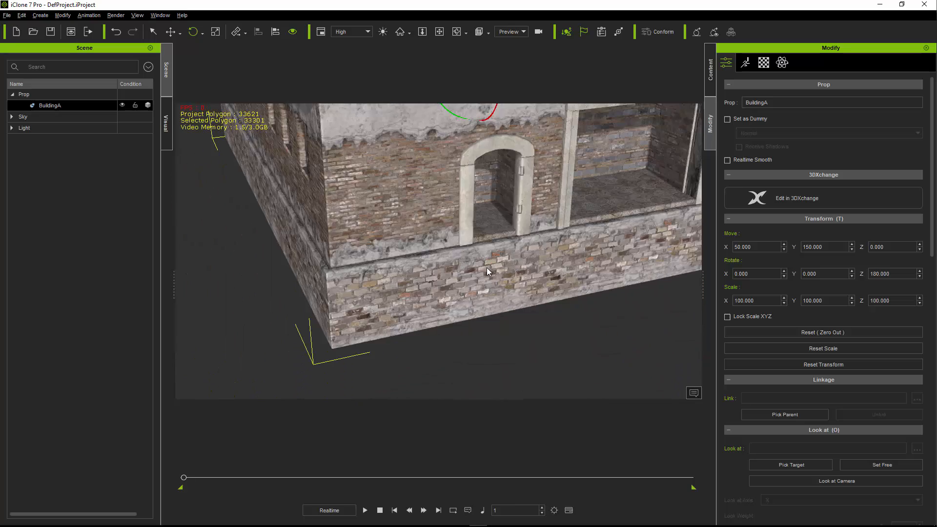
{"action": "right_click_drag", "start_coordinate": [477, 274], "coordinate": [486, 268]}
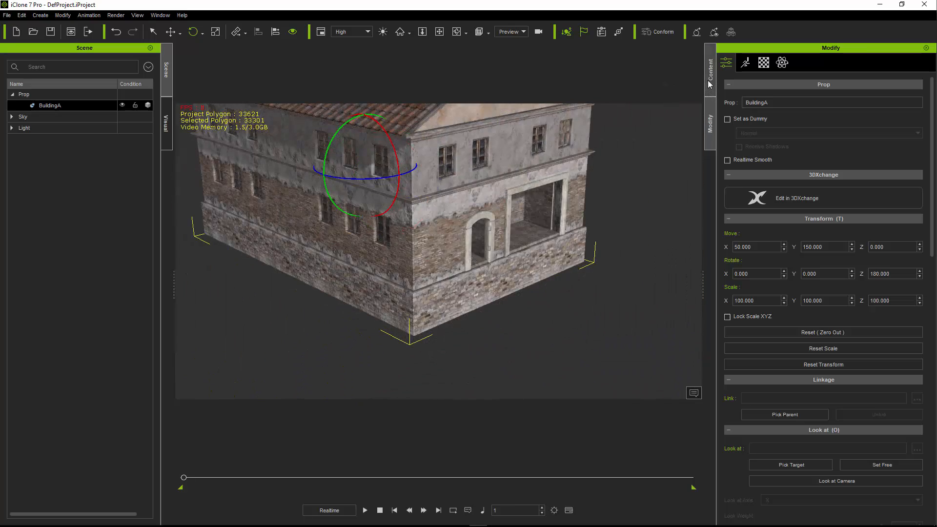
- Add the Plane6m cobblestone tile from the Rome ground props in front of BuildingA's corner
{"action": "left_click", "coordinate": [709, 91]}
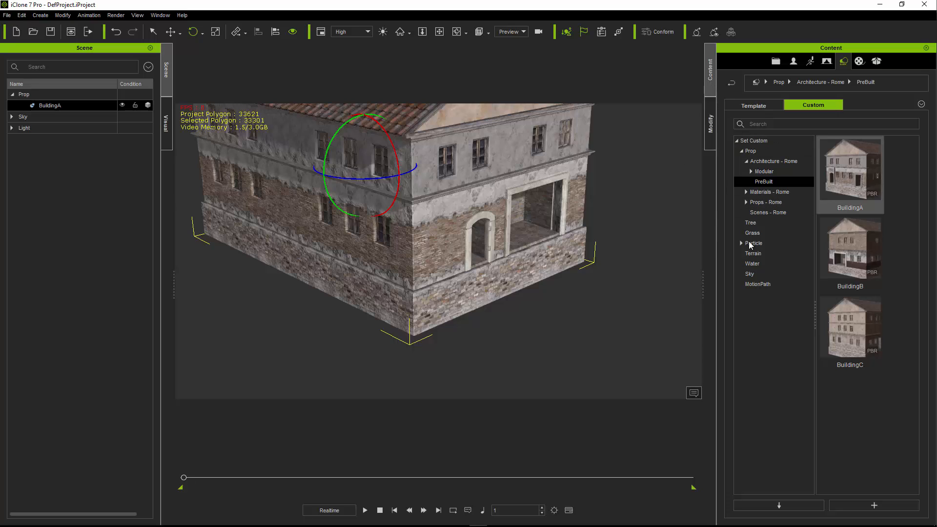
{"action": "left_click", "coordinate": [746, 202]}
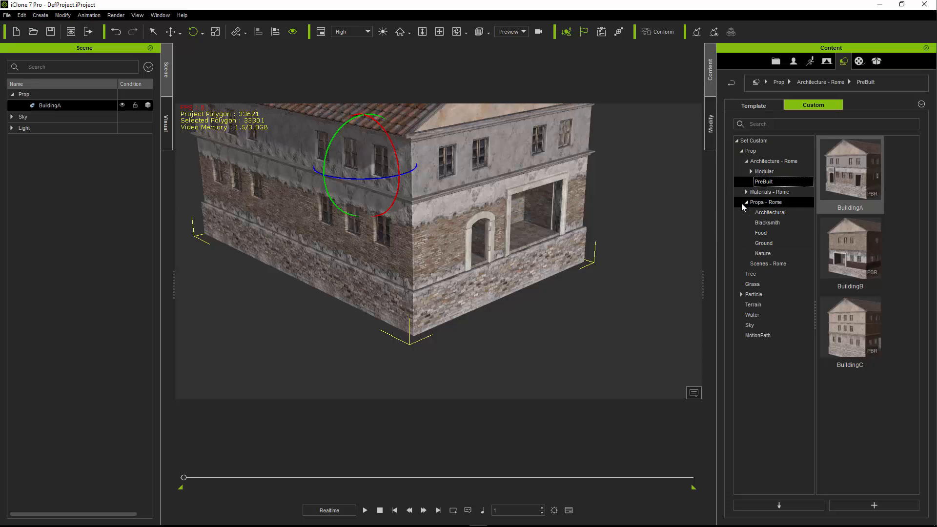
{"action": "left_click", "coordinate": [765, 243]}
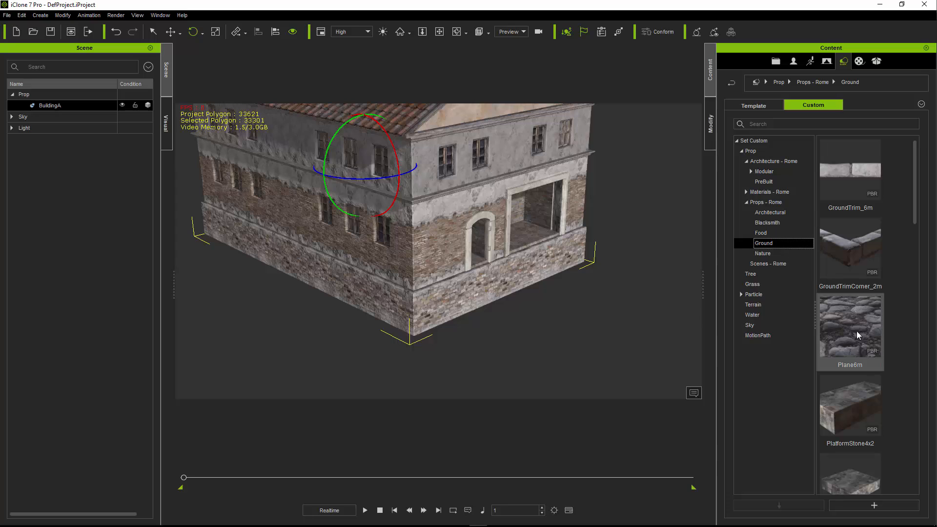
{"action": "left_click_drag", "start_coordinate": [839, 325], "coordinate": [479, 352]}
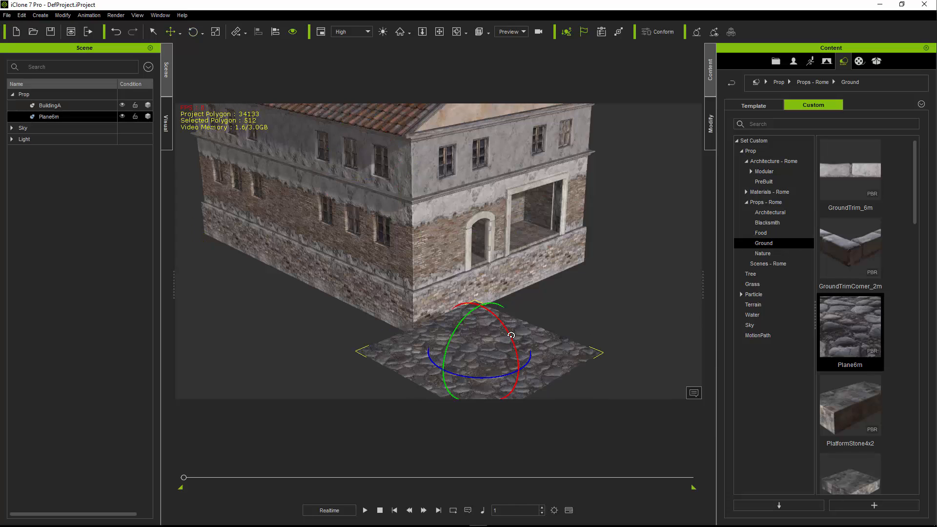
- Move the Plane6m tile against the building's corner at X -1100, Y -1950
{"action": "right_click_drag", "start_coordinate": [500, 296], "coordinate": [495, 316]}
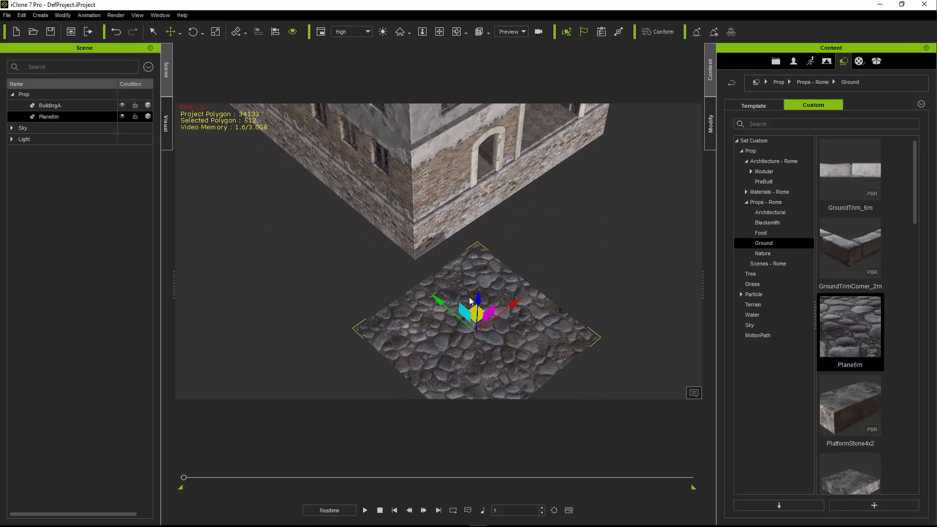
{"action": "right_click_drag", "start_coordinate": [458, 326], "coordinate": [462, 306]}
{"action": "left_click", "coordinate": [711, 123]}
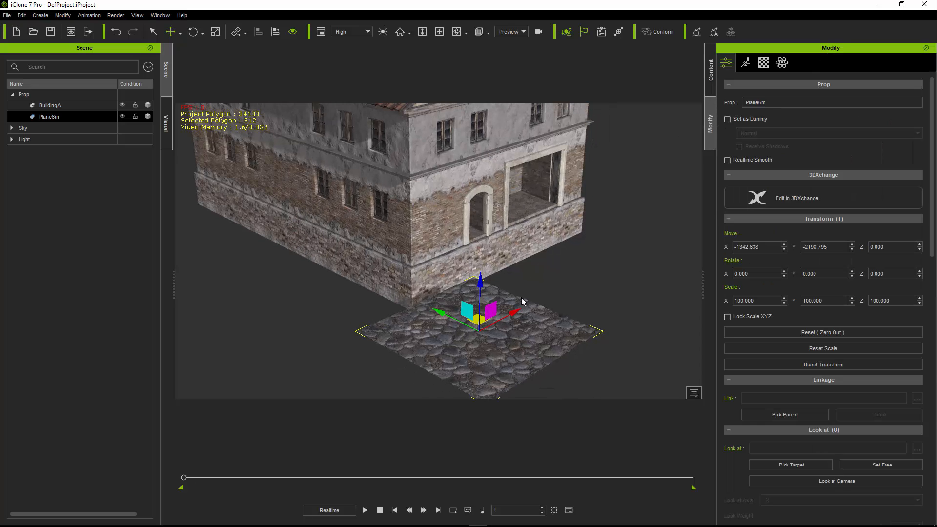
{"action": "left_click_drag", "start_coordinate": [478, 326], "coordinate": [464, 283]}
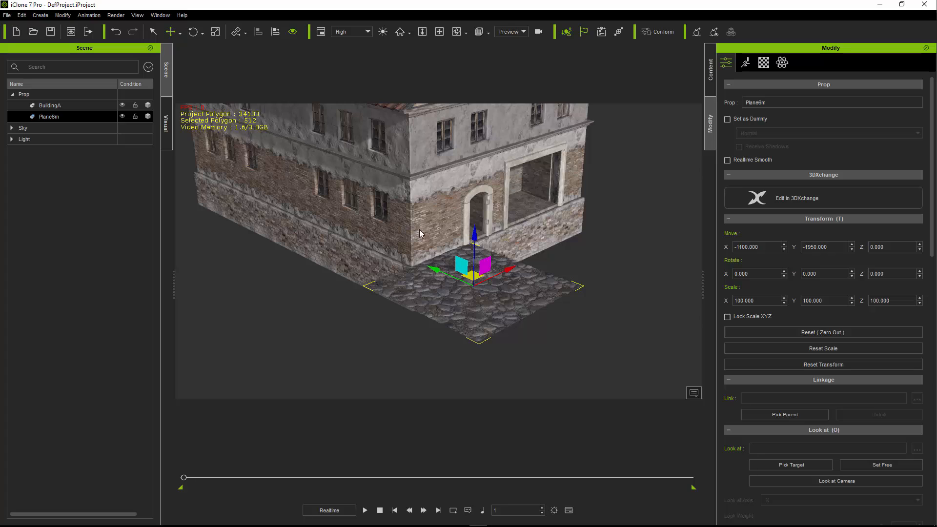
- Raise BuildingA to a Z position of 50 and check how its base meets the cobblestone tile
{"action": "left_click", "coordinate": [415, 217]}
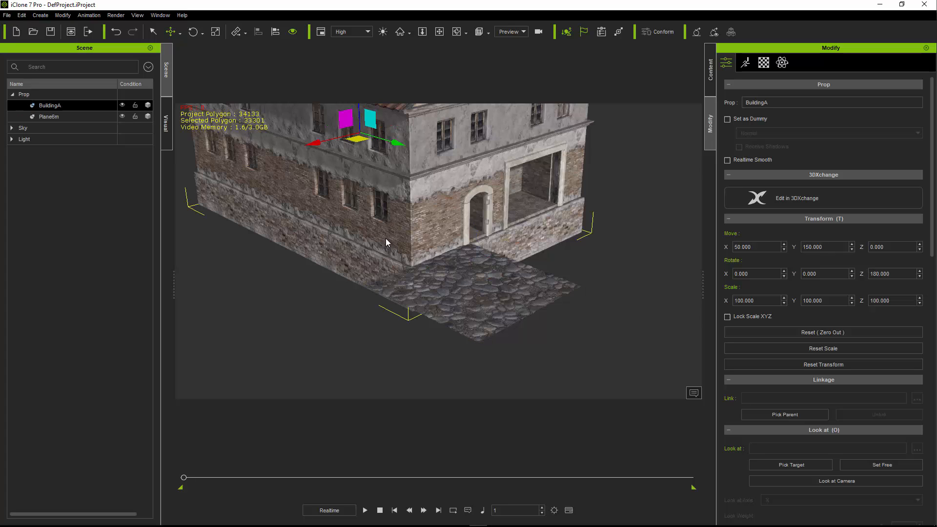
{"action": "type", "text": "w"}
{"action": "type", "text": "50"}
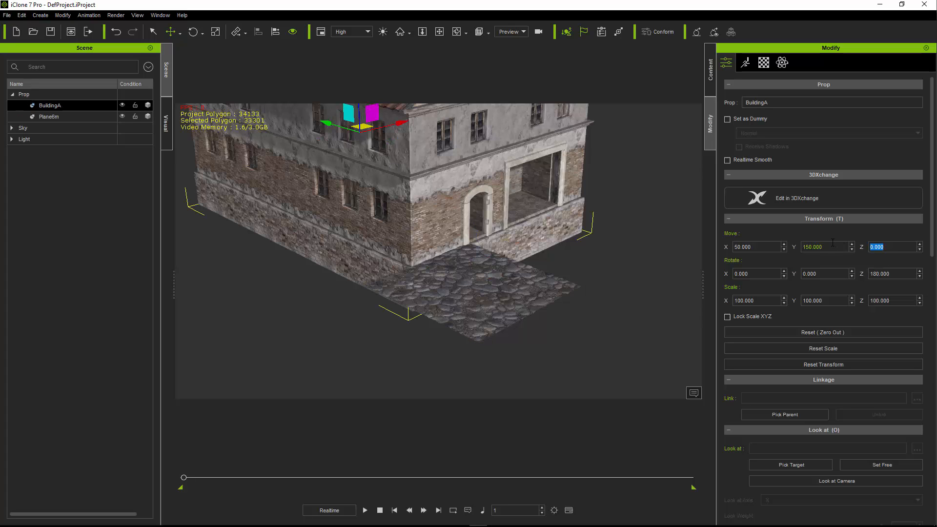
{"action": "left_click", "coordinate": [832, 244]}
{"action": "mouse_move", "coordinate": [467, 256]}
{"action": "right_mouse_down"}
{"action": "mouse_move", "coordinate": [468, 274]}
{"action": "mouse_move", "coordinate": [462, 250]}
{"action": "right_mouse_up"}
{"action": "middle_click_drag", "start_coordinate": [462, 250], "coordinate": [466, 256]}
{"action": "right_click_drag", "start_coordinate": [466, 256], "coordinate": [477, 274]}
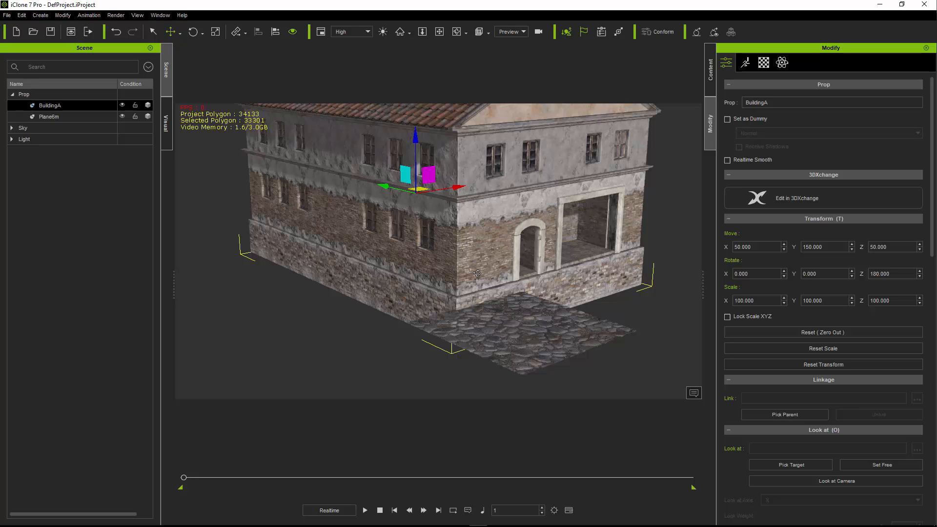
{"action": "mouse_move", "coordinate": [478, 273]}
{"action": "right_mouse_down"}
{"action": "mouse_move", "coordinate": [475, 265]}
{"action": "mouse_move", "coordinate": [479, 276]}
{"action": "right_mouse_up"}
{"action": "middle_click_drag", "start_coordinate": [478, 276], "coordinate": [462, 259]}
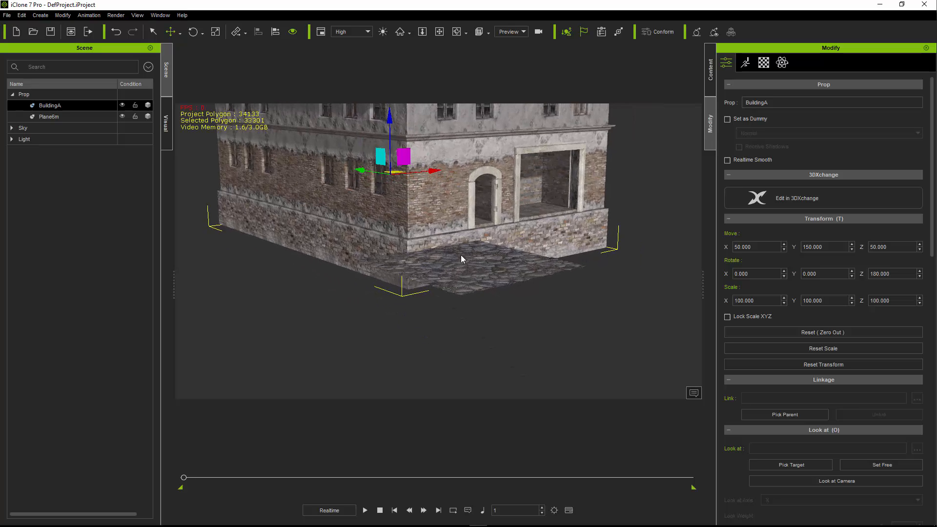
{"action": "right_click_drag", "start_coordinate": [463, 259], "coordinate": [443, 268]}
{"action": "middle_click_drag", "start_coordinate": [443, 267], "coordinate": [445, 269]}
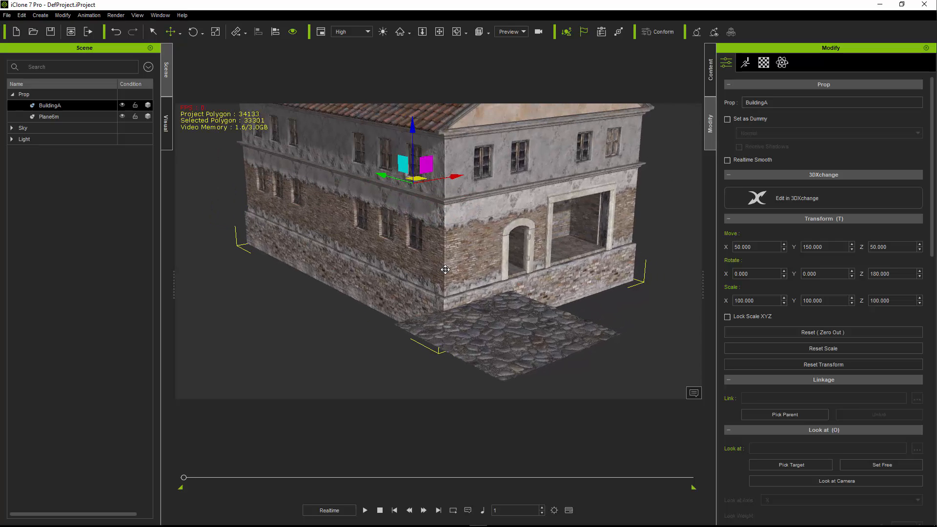
- Duplicate the cobblestone tile three times to extend the paving around the building's corner and along its shopfront
{"action": "left_click", "coordinate": [508, 349]}
{"action": "left_click_drag", "start_coordinate": [543, 318], "coordinate": [460, 345]}
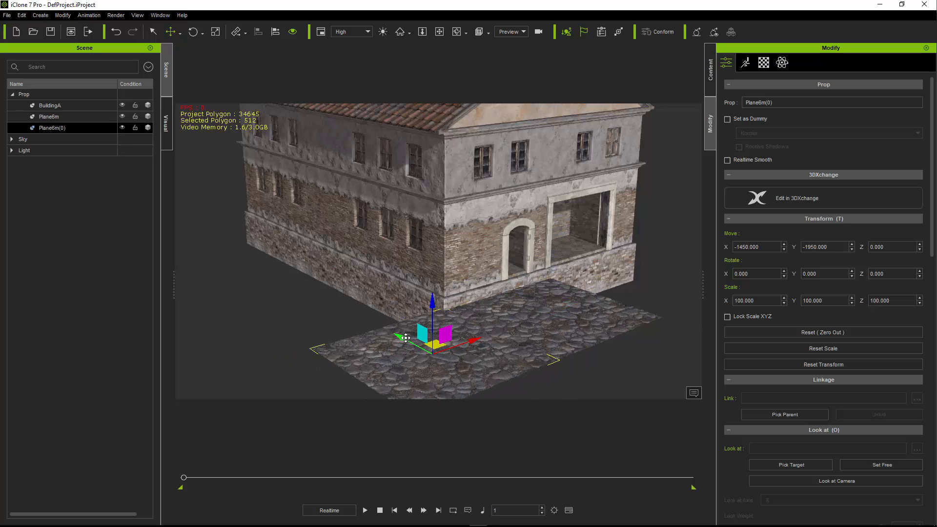
{"action": "left_click_drag", "start_coordinate": [402, 338], "coordinate": [311, 291], "text": "shift"}
{"action": "right_click_drag", "start_coordinate": [342, 293], "coordinate": [410, 291]}
{"action": "left_click", "coordinate": [532, 298]}
{"action": "left_click_drag", "start_coordinate": [552, 275], "coordinate": [610, 248], "text": "shift"}
{"action": "right_click_drag", "start_coordinate": [332, 314], "coordinate": [317, 300]}
- Select the two outer cobblestone tiles beside the building's side wall and duplicate them together, farther out along X
{"action": "left_click", "coordinate": [481, 312]}
{"action": "left_click", "coordinate": [366, 293], "text": "ctrl"}
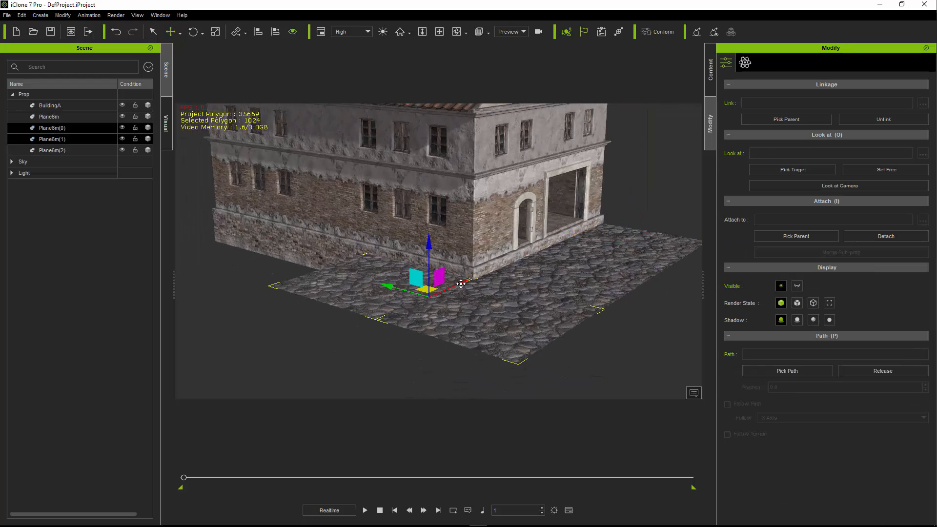
{"action": "left_click_drag", "start_coordinate": [460, 283], "coordinate": [342, 317], "text": "shift"}
{"action": "right_click_drag", "start_coordinate": [390, 293], "coordinate": [434, 273]}
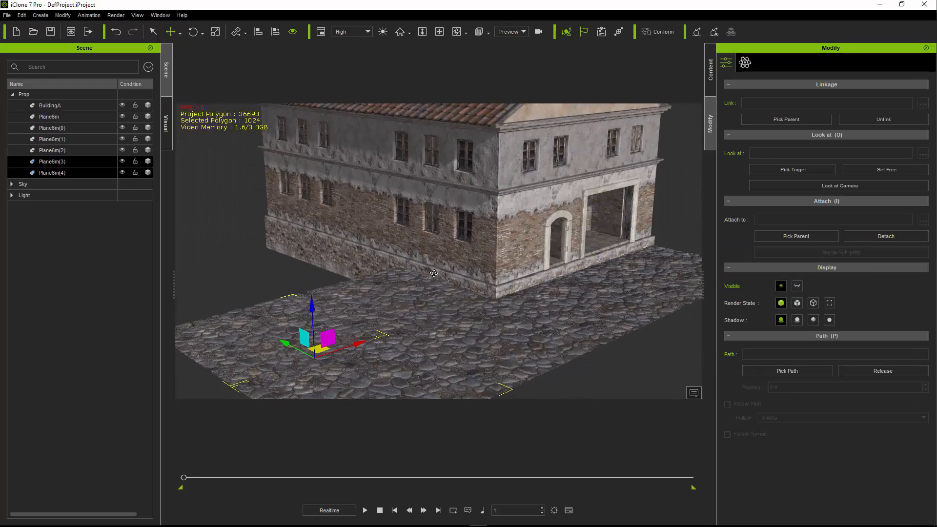
- Add the modular FacadeFloor8x6_E piece from Facades and Floors onto the paving beside BuildingA
{"action": "left_click", "coordinate": [711, 73]}
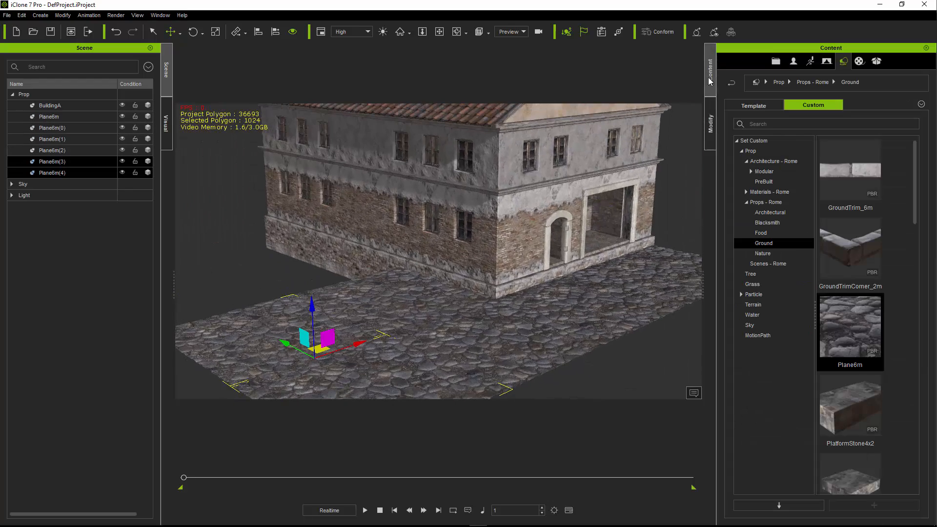
{"action": "left_click", "coordinate": [751, 172]}
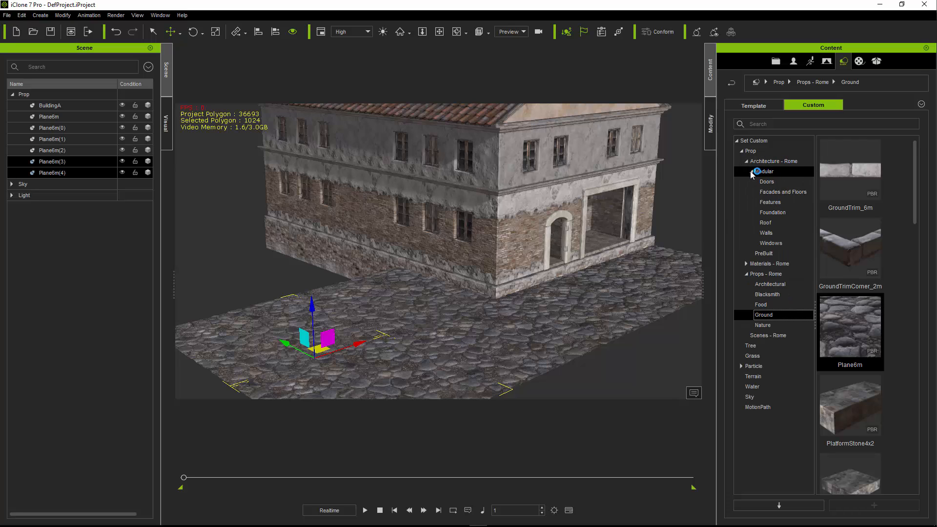
{"action": "left_click", "coordinate": [775, 192]}
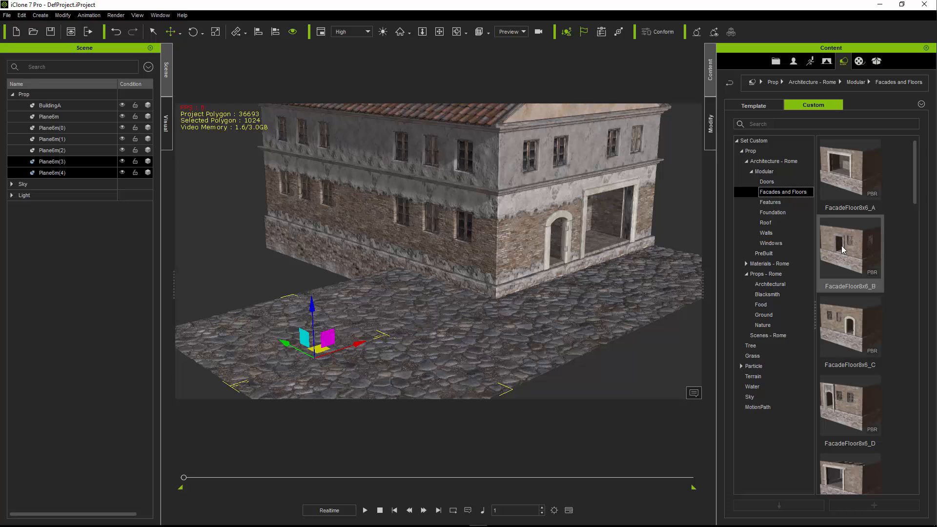
{"action": "scroll", "coordinate": [851, 332], "scroll_direction": "down", "scroll_amount": 5}
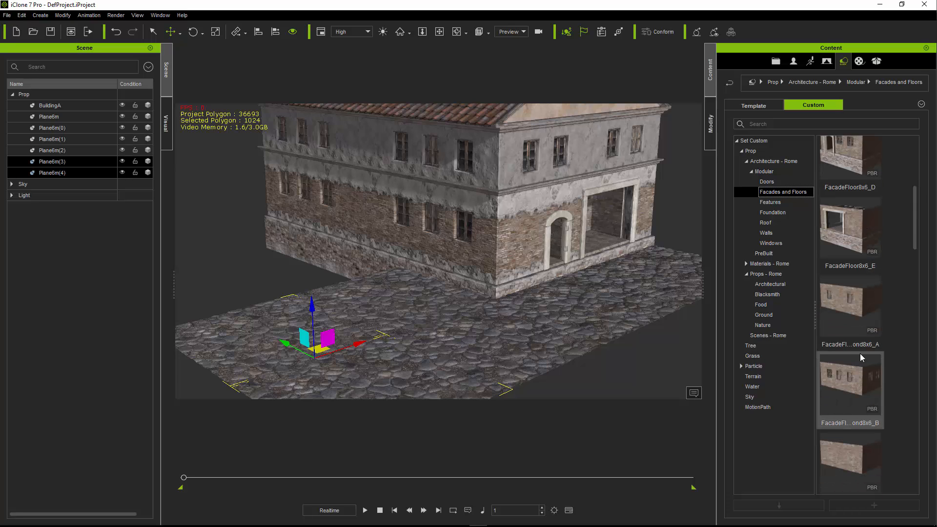
{"action": "scroll", "coordinate": [862, 358], "scroll_direction": "down", "scroll_amount": 5}
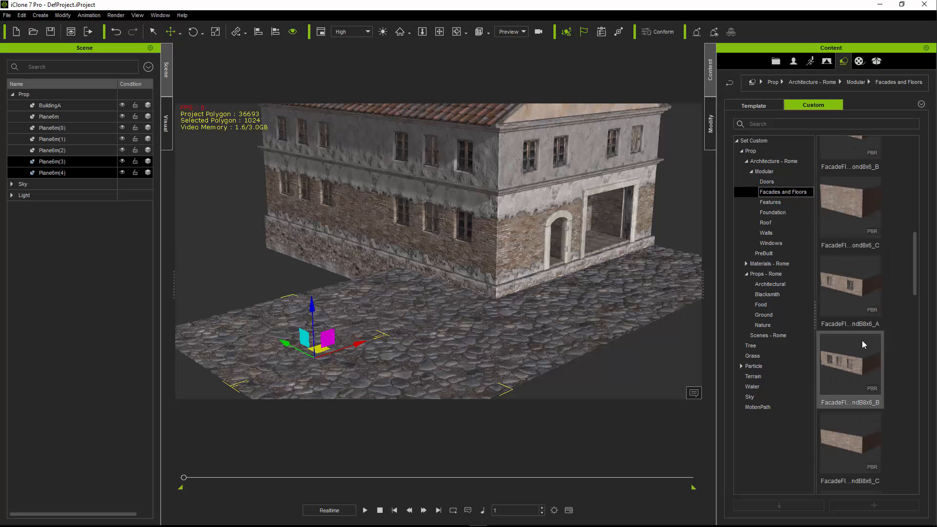
{"action": "scroll", "coordinate": [870, 334], "scroll_direction": "up", "scroll_amount": 5}
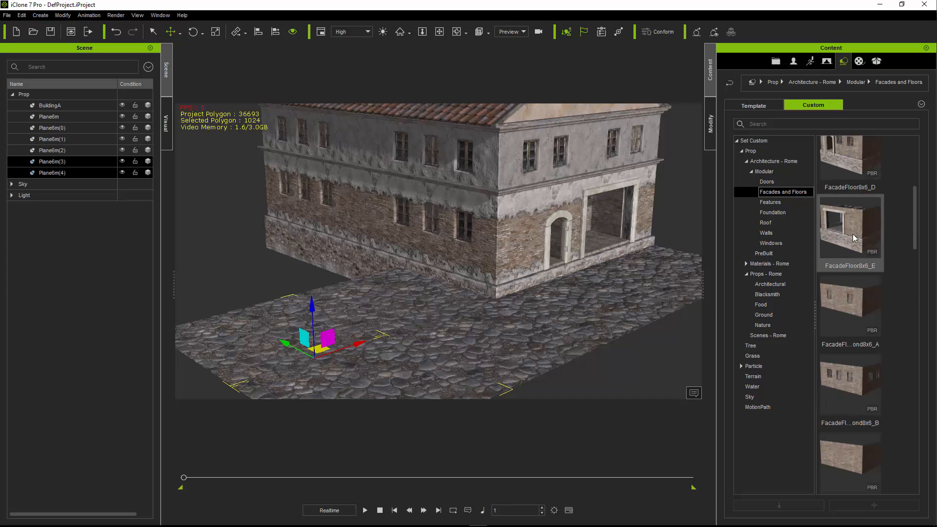
{"action": "left_click_drag", "start_coordinate": [852, 236], "coordinate": [332, 296]}
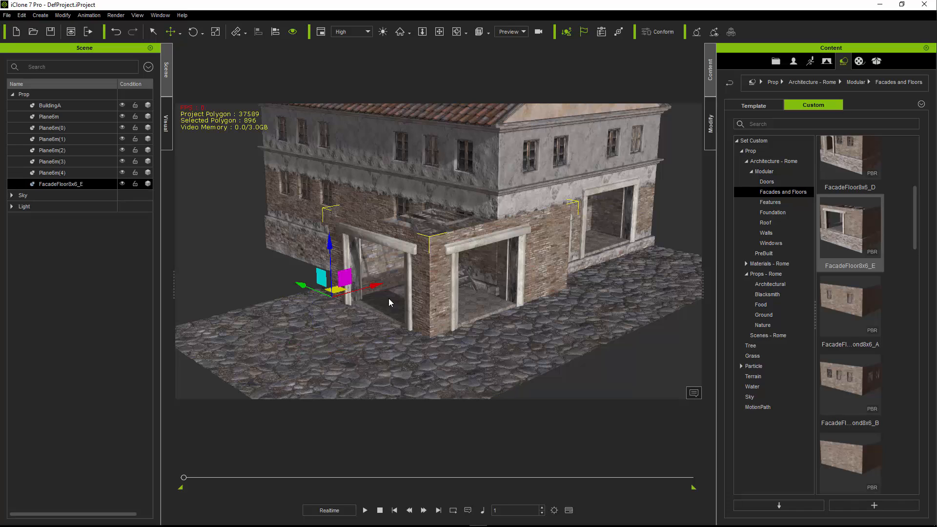
- Move the FacadeFloor8x6_E piece outward along the paving to X -2000, Y -1000, and raise it to a Z position of 50
{"action": "left_click_drag", "start_coordinate": [337, 296], "coordinate": [233, 288]}
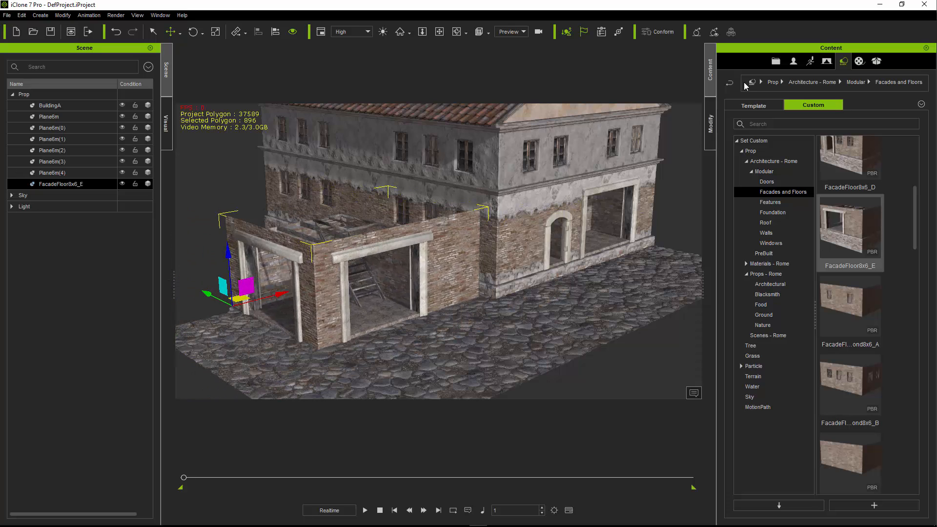
{"action": "left_click", "coordinate": [710, 123]}
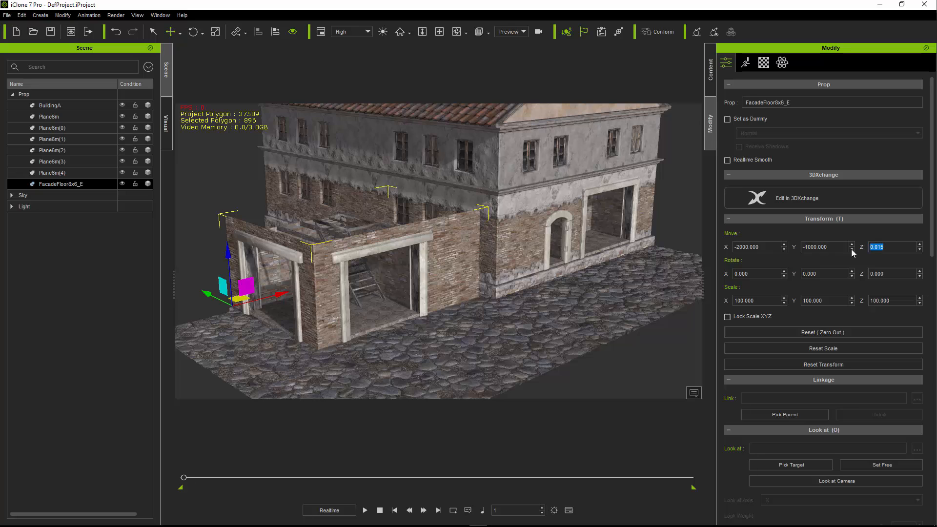
{"action": "type", "text": "50"}
{"action": "key", "text": "Return"}
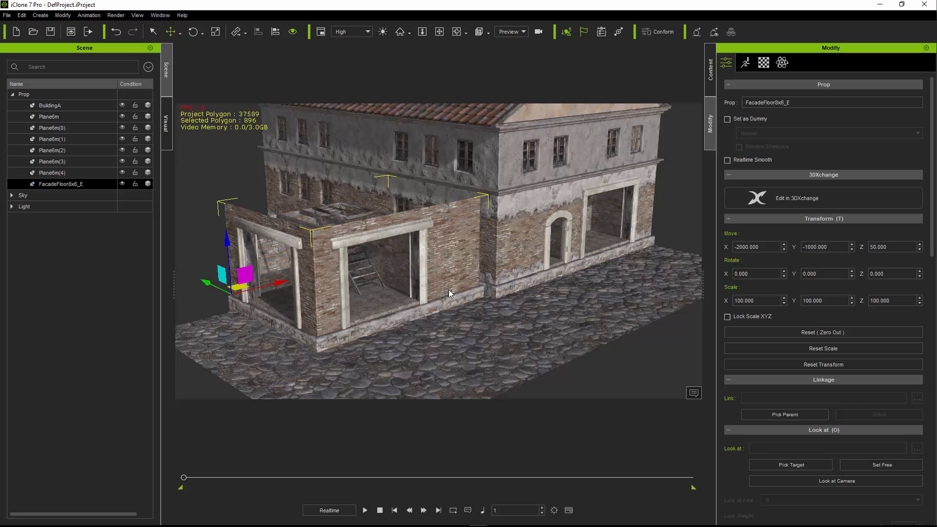
- Shift the facade piece back beside BuildingA's side wall, to X -1950 and Y -400
{"action": "middle_click_drag", "start_coordinate": [409, 290], "coordinate": [422, 289]}
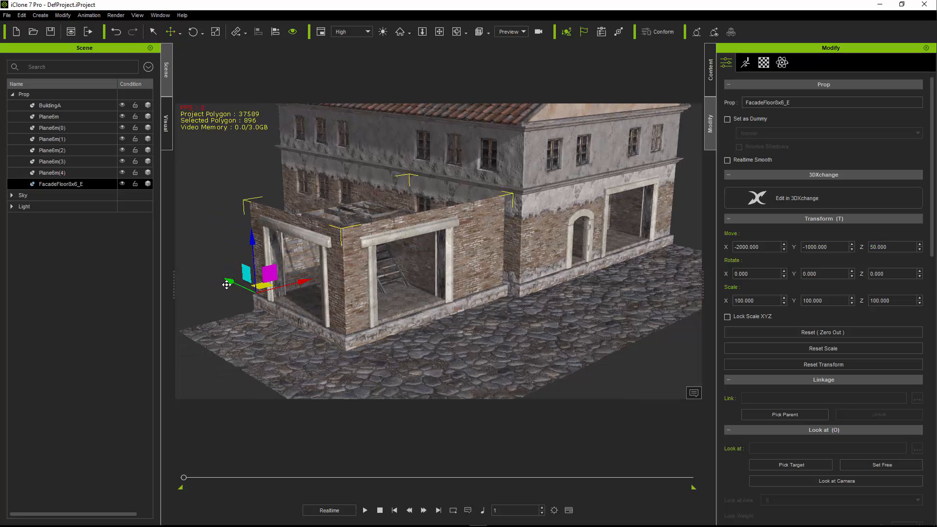
{"action": "left_click_drag", "start_coordinate": [261, 287], "coordinate": [187, 276]}
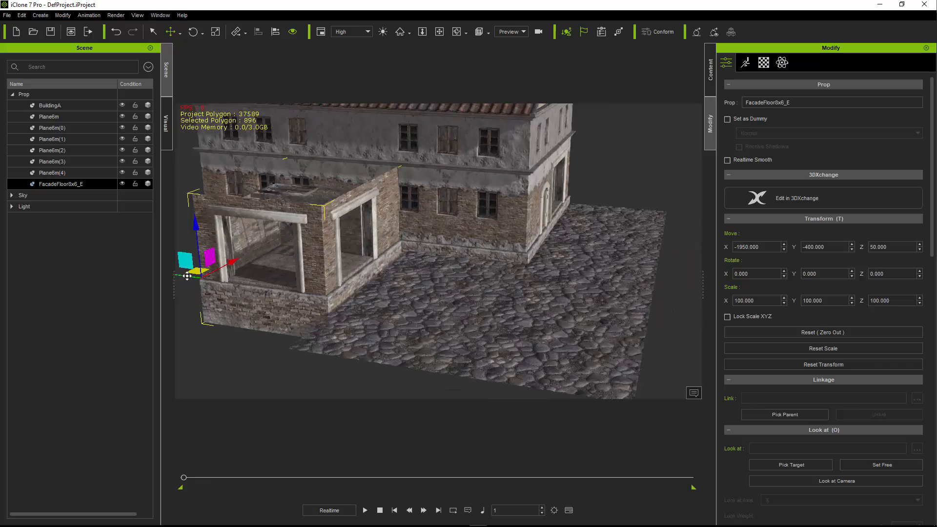
{"action": "scroll", "coordinate": [187, 276], "scroll_direction": "down", "scroll_amount": 2}
{"action": "right_click_drag", "start_coordinate": [238, 287], "coordinate": [424, 280]}
- Select all six cobblestone tiles and slide them together along Y toward the base of the facade piece
{"action": "left_click", "coordinate": [668, 248]}
{"action": "left_click", "coordinate": [537, 319], "text": "ctrl"}
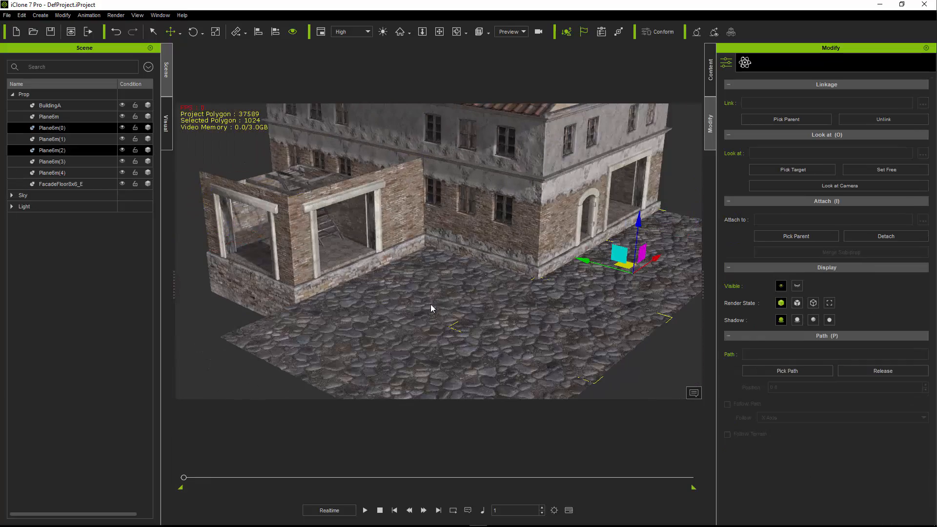
{"action": "left_click", "coordinate": [430, 305], "text": "ctrl"}
{"action": "left_click", "coordinate": [451, 358], "text": "ctrl"}
{"action": "left_click_drag", "start_coordinate": [505, 285], "coordinate": [473, 278], "text": "ctrl"}
{"action": "key", "text": "Delete"}
{"action": "left_click", "coordinate": [432, 295]}
{"action": "left_click", "coordinate": [546, 322], "text": "ctrl"}
{"action": "left_click", "coordinate": [648, 274], "text": "ctrl"}
{"action": "left_click", "coordinate": [671, 247], "text": "ctrl"}
{"action": "scroll", "coordinate": [472, 278], "scroll_direction": "down", "scroll_amount": 1}
{"action": "right_click_drag", "start_coordinate": [472, 277], "coordinate": [397, 257]}
{"action": "scroll", "coordinate": [397, 257], "scroll_direction": "up", "scroll_amount": 2}
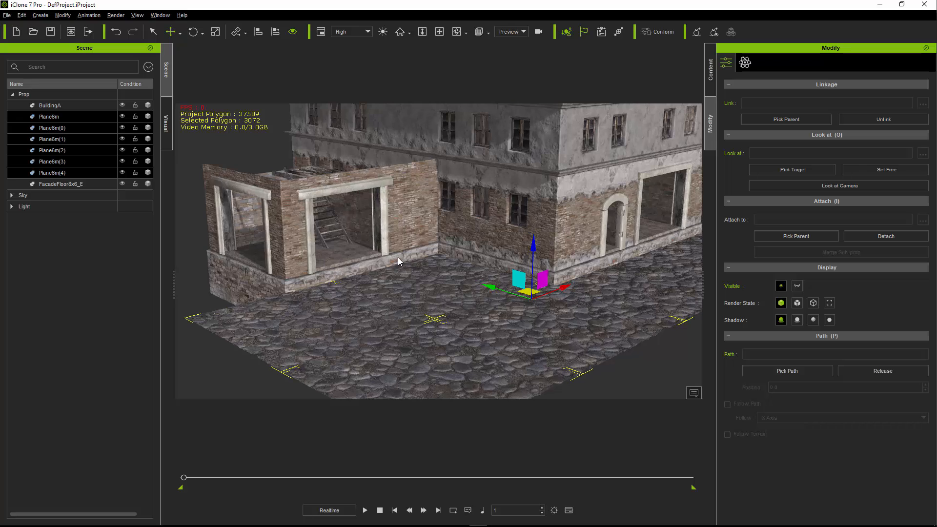
- Select the facade piece and examine how its walls and top edge line up with BuildingA's side wall, trim and roof
{"action": "left_click", "coordinate": [409, 216]}
{"action": "middle_click_drag", "start_coordinate": [401, 230], "coordinate": [412, 235]}
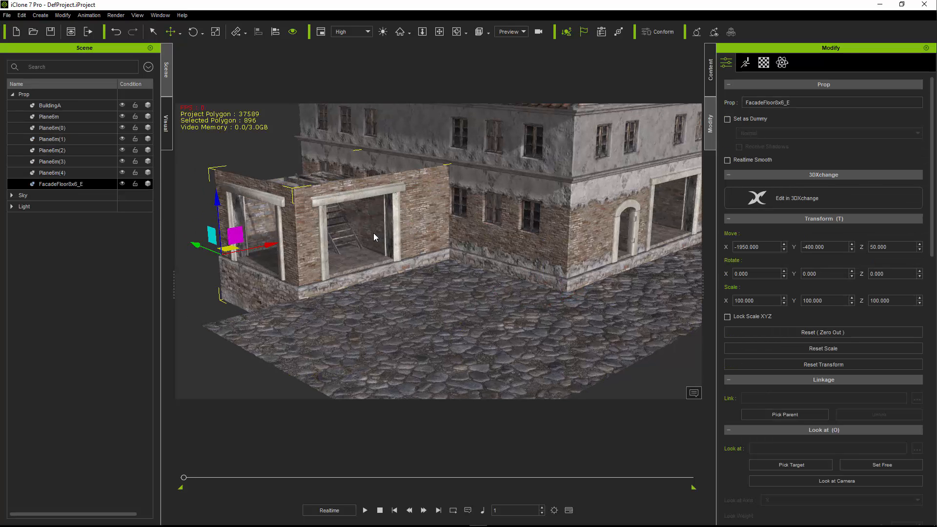
{"action": "right_click_drag", "start_coordinate": [374, 233], "coordinate": [414, 189]}
{"action": "scroll", "coordinate": [377, 247], "scroll_direction": "down", "scroll_amount": 1}
{"action": "scroll", "coordinate": [382, 249], "scroll_direction": "up", "scroll_amount": 2}
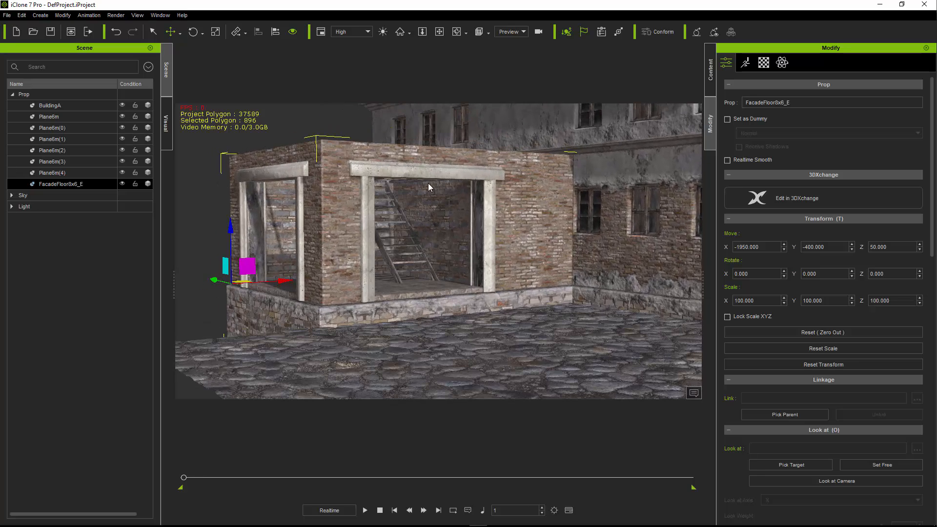
{"action": "middle_click_drag", "start_coordinate": [556, 221], "coordinate": [492, 234]}
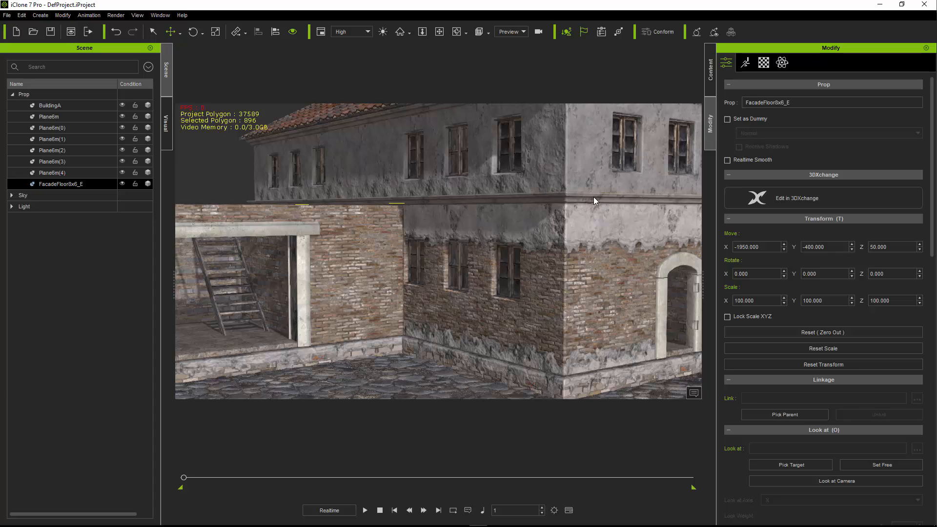
{"action": "right_click_drag", "start_coordinate": [553, 147], "coordinate": [658, 124]}
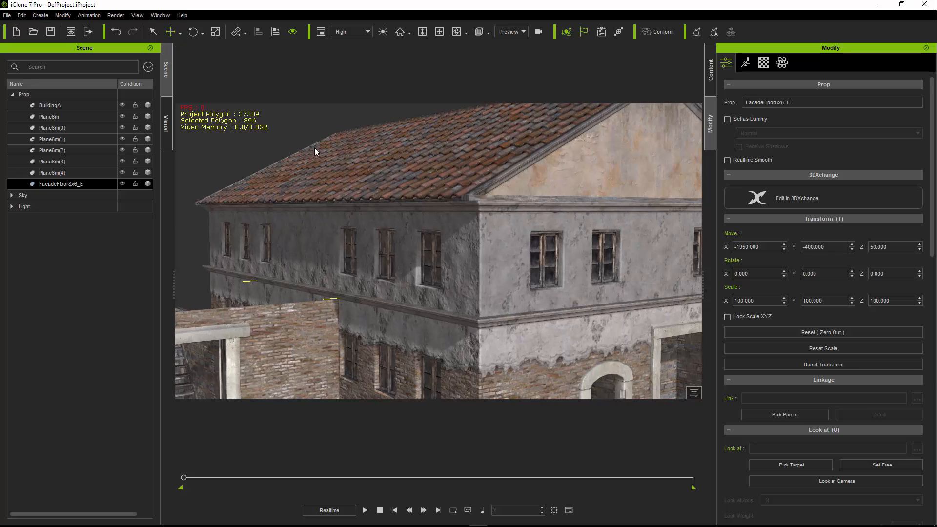
{"action": "middle_click_drag", "start_coordinate": [416, 244], "coordinate": [427, 264]}
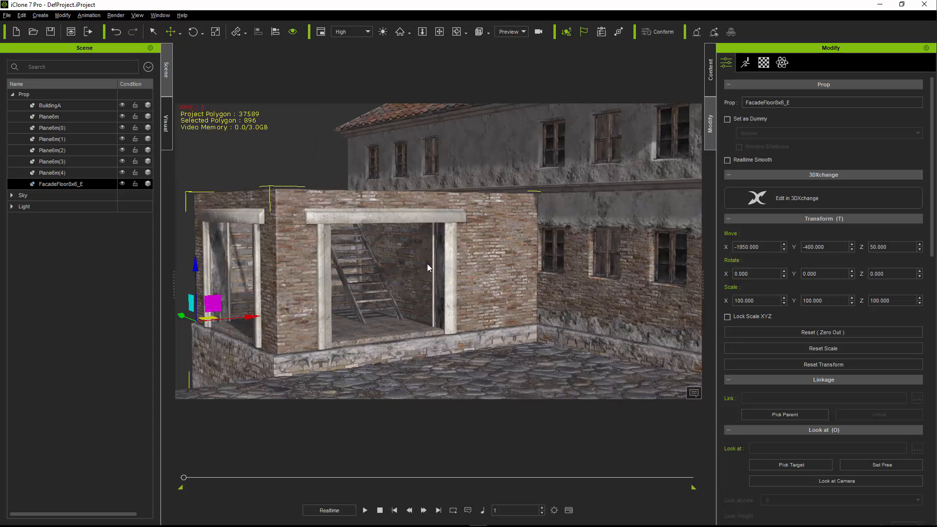
{"action": "right_click_drag", "start_coordinate": [439, 296], "coordinate": [453, 318]}
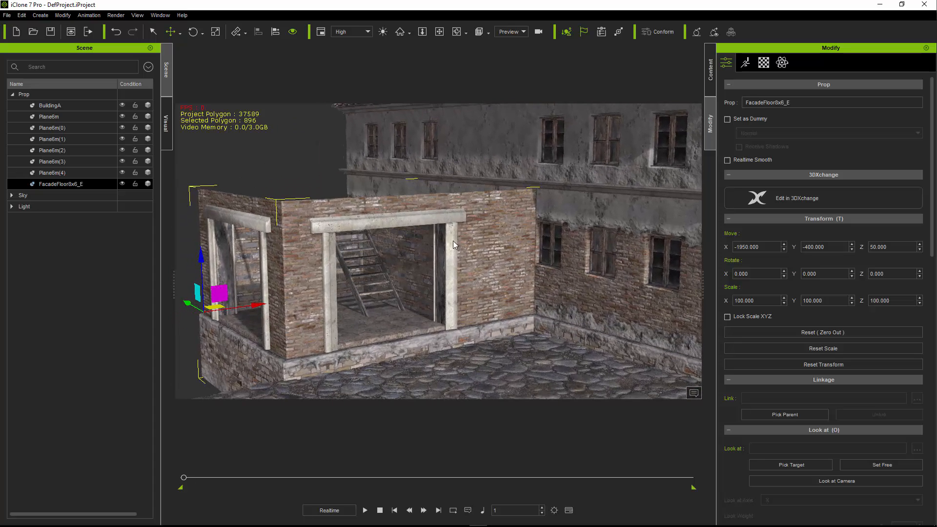
- Add the TrimFacade8x6_B piece from Facades and Floors onto the paving near the facade piece
{"action": "left_click", "coordinate": [710, 73]}
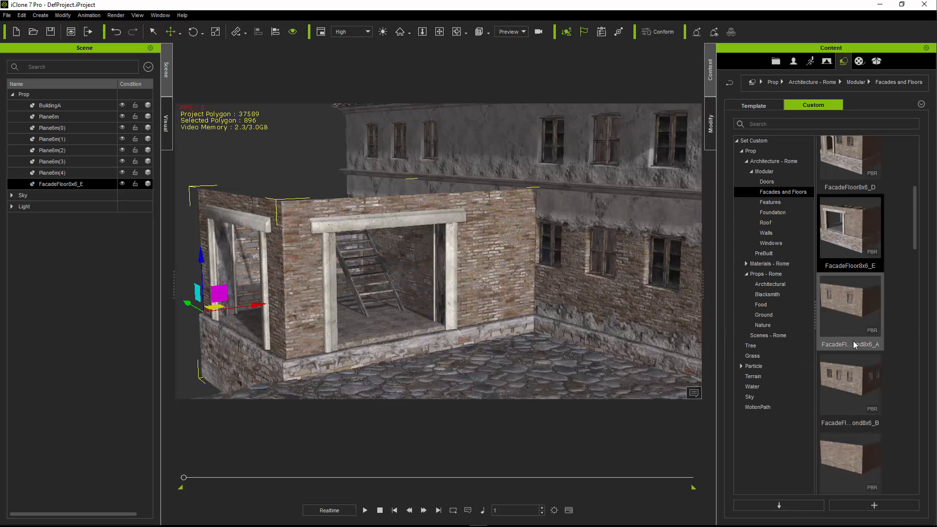
{"action": "scroll", "coordinate": [854, 341], "scroll_direction": "down", "scroll_amount": 10}
{"action": "scroll", "coordinate": [854, 336], "scroll_direction": "down", "scroll_amount": 10}
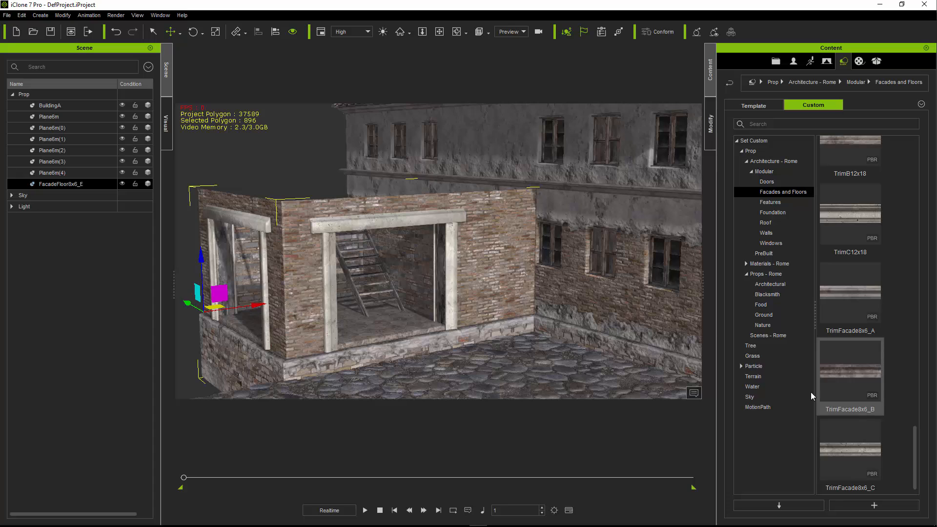
{"action": "left_click_drag", "start_coordinate": [842, 379], "coordinate": [472, 357]}
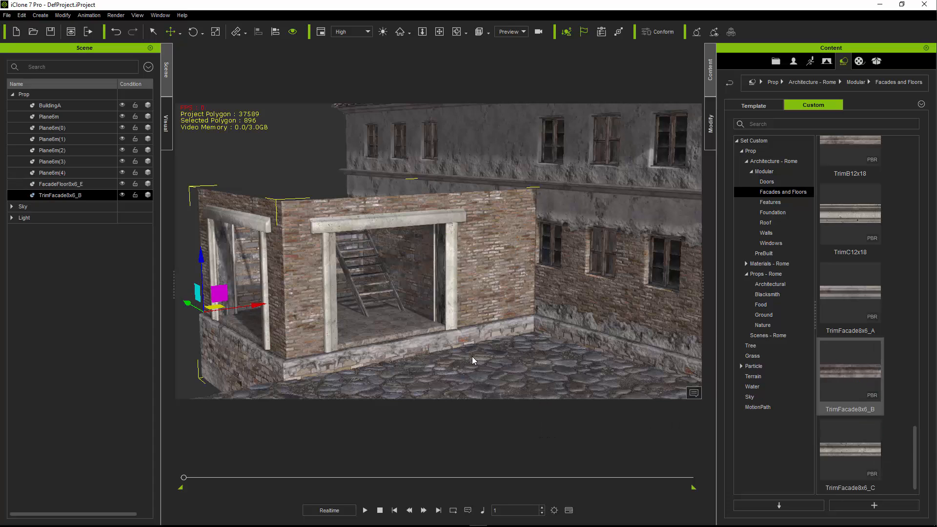
- Align the trim to the FacadeFloor8x6_E piece by pivot on X, Y and Z
{"action": "key", "text": "alt+a"}
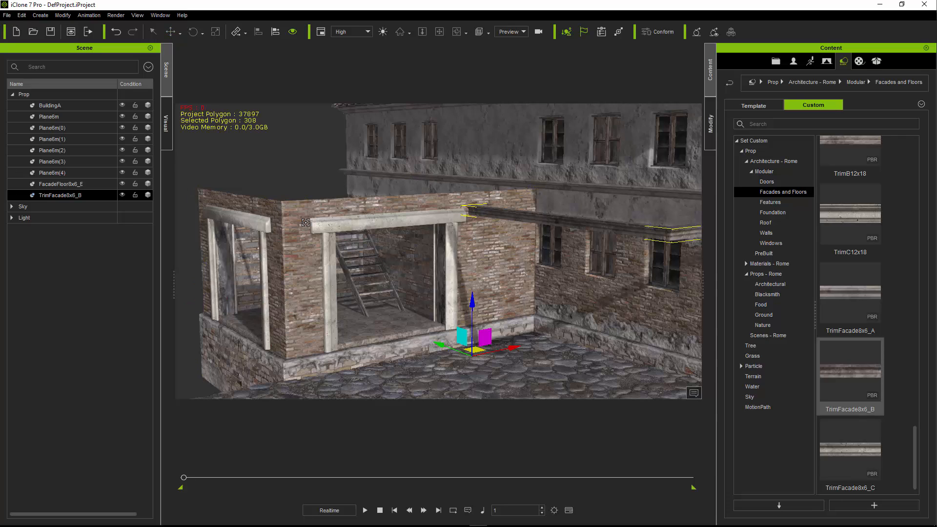
{"action": "left_click", "coordinate": [294, 210]}
{"action": "left_click", "coordinate": [423, 234]}
{"action": "left_click", "coordinate": [484, 233]}
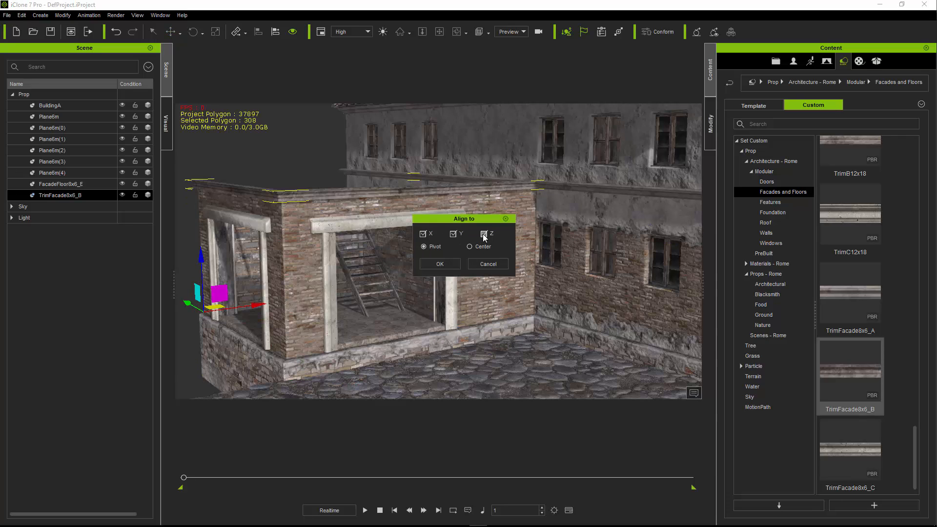
{"action": "left_click", "coordinate": [440, 263]}
{"action": "right_click_drag", "start_coordinate": [315, 271], "coordinate": [341, 259]}
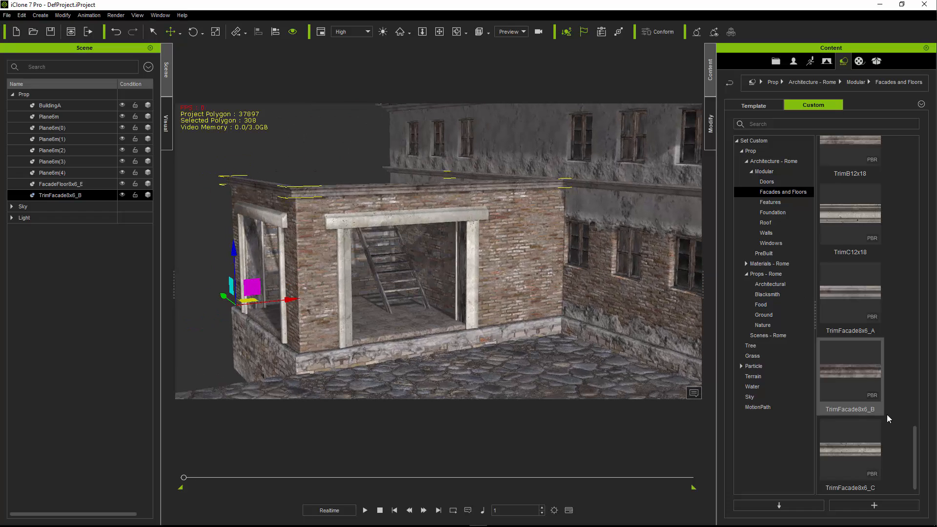
- Find the FacadeFloorSecond8x6_A upper-storey piece in Facades and Floors and add it to the scene in front of the facade
{"action": "scroll", "coordinate": [882, 405], "scroll_direction": "up", "scroll_amount": 5}
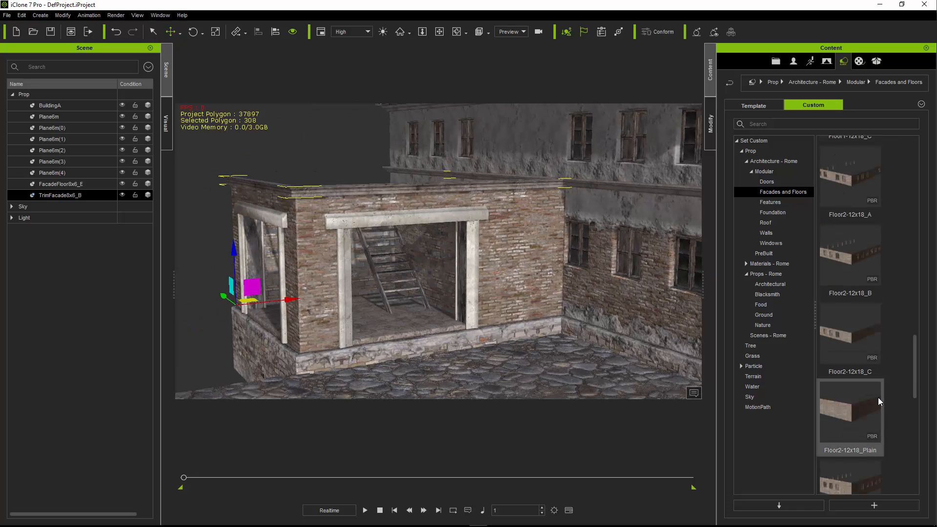
{"action": "scroll", "coordinate": [878, 401], "scroll_direction": "up", "scroll_amount": 8}
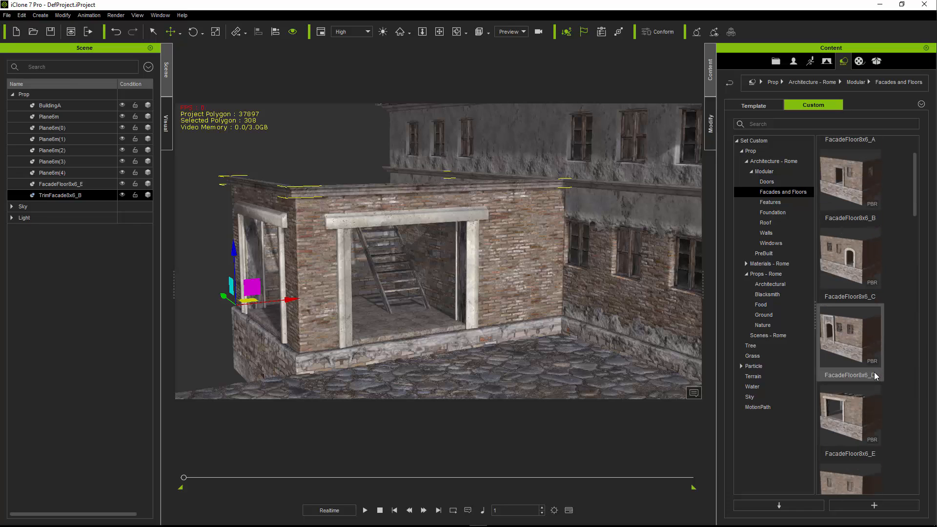
{"action": "scroll", "coordinate": [867, 359], "scroll_direction": "down", "scroll_amount": 3}
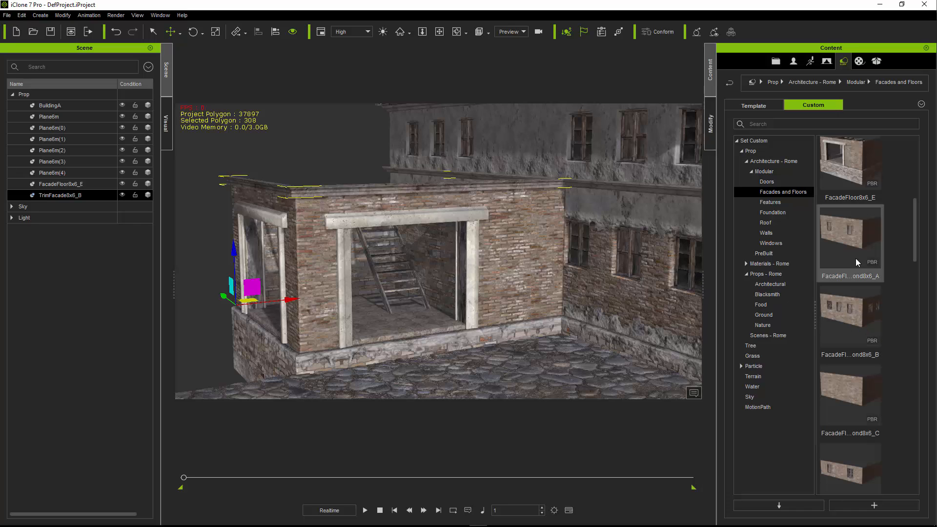
{"action": "left_click", "coordinate": [860, 237]}
{"action": "left_click_drag", "start_coordinate": [859, 236], "coordinate": [441, 360]}
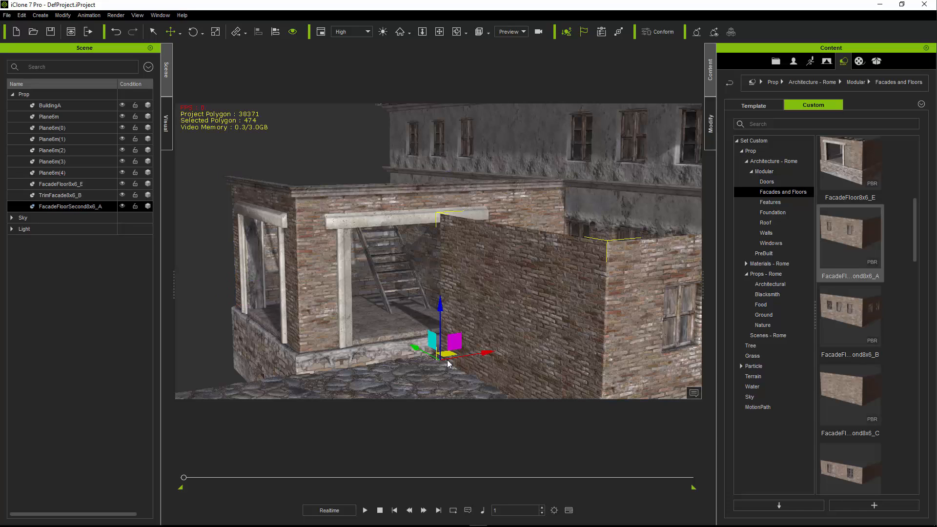
- Align the upper-storey piece to the ground-floor facade by pivot on X and Y only
{"action": "left_click", "coordinate": [312, 265]}
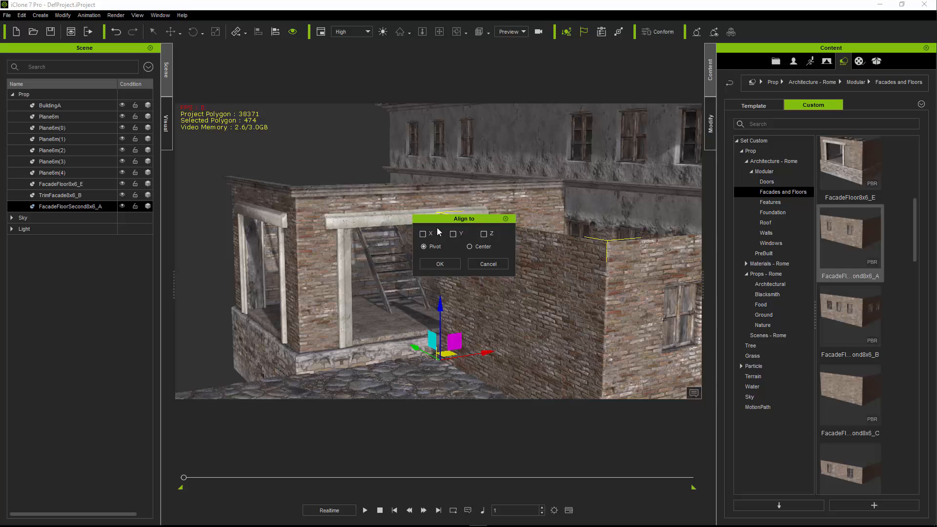
{"action": "left_click", "coordinate": [423, 233]}
{"action": "left_click", "coordinate": [453, 234]}
{"action": "left_click", "coordinate": [440, 264]}
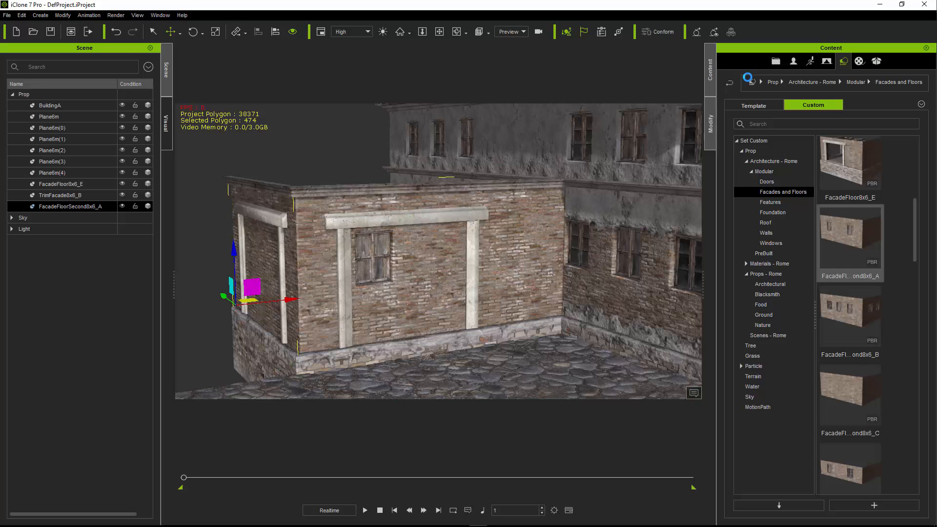
- Raise the upper-storey piece onto the trim, trying a Z position of 400 before setting it to 450
{"action": "left_click_drag", "start_coordinate": [234, 254], "coordinate": [249, 129]}
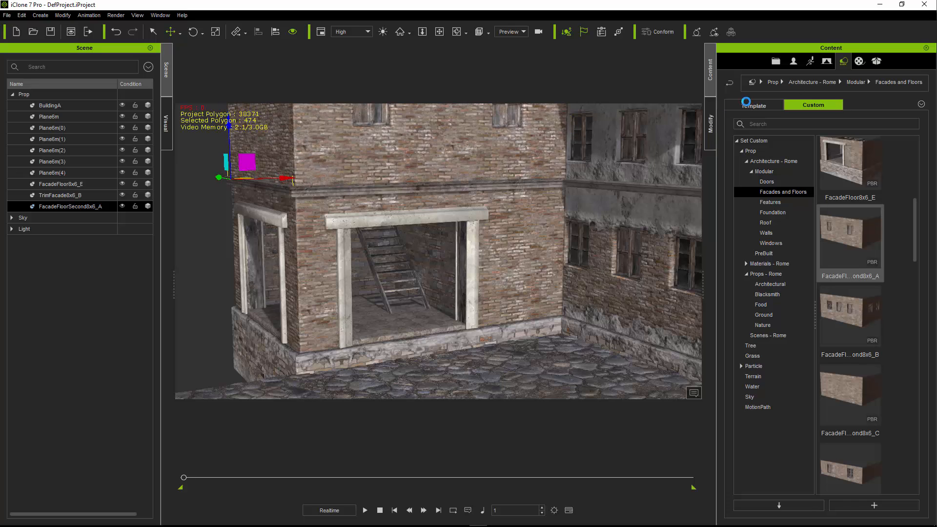
{"action": "left_click", "coordinate": [711, 120]}
{"action": "middle_click_drag", "start_coordinate": [406, 183], "coordinate": [415, 253]}
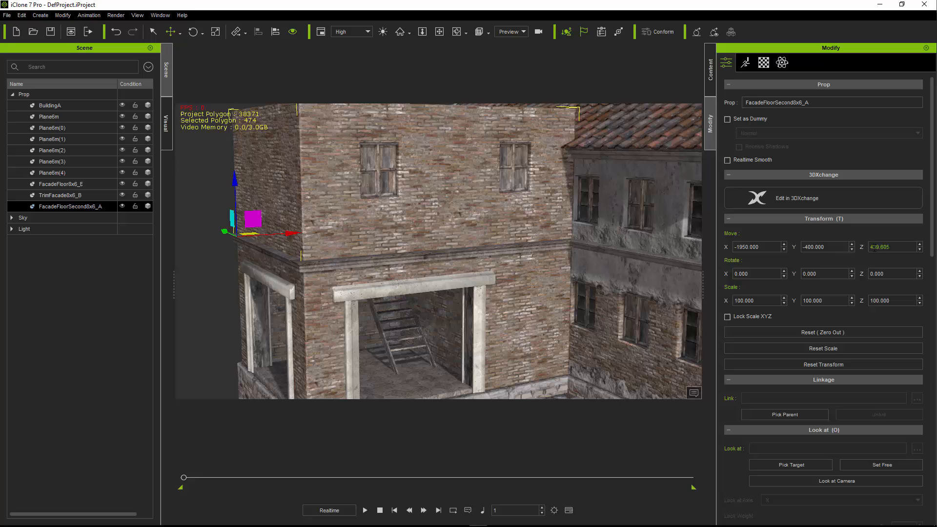
{"action": "left_click_drag", "start_coordinate": [892, 248], "coordinate": [821, 247]}
{"action": "type", "text": "400"}
{"action": "key", "text": "Return"}
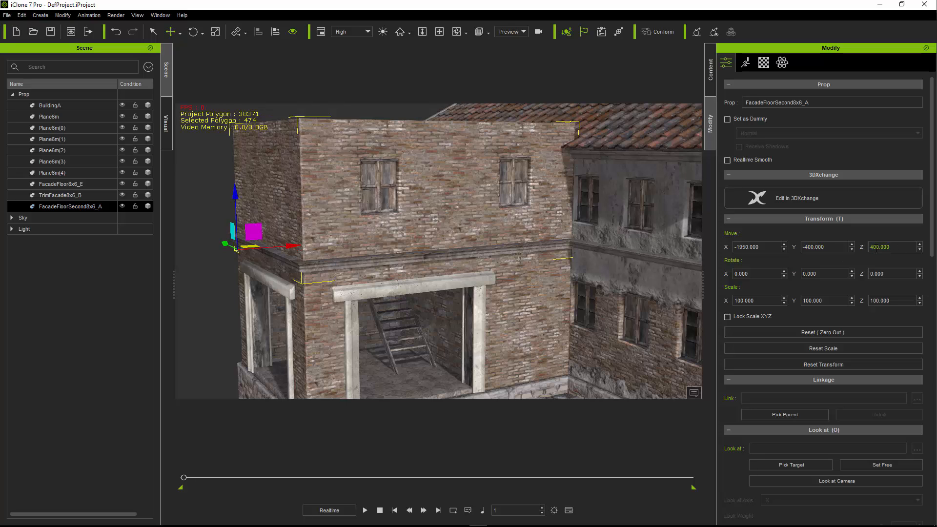
{"action": "left_click_drag", "start_coordinate": [891, 248], "coordinate": [816, 244]}
{"action": "type", "text": "450"}
{"action": "key", "text": "Return"}
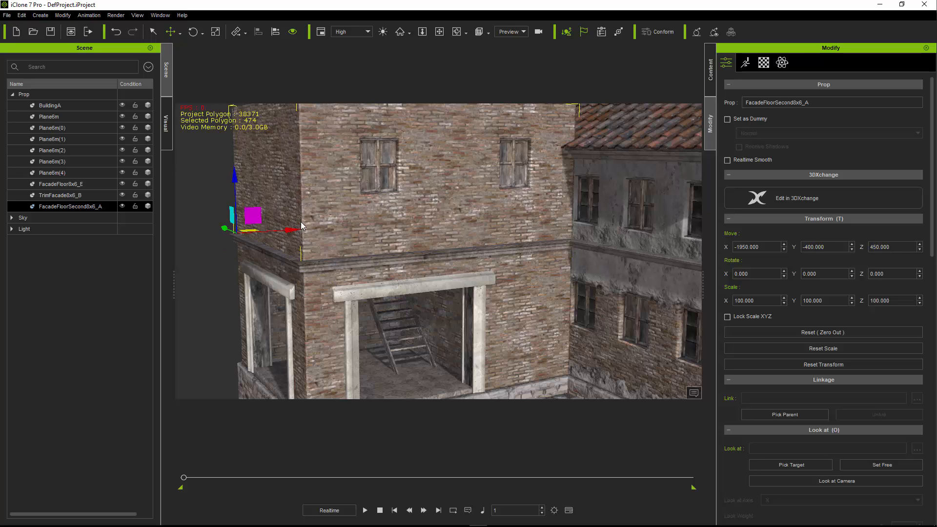
- Try nudging the upper-storey piece vertically against the trim, and restore its Z position to 450
{"action": "middle_click_drag", "start_coordinate": [228, 185], "coordinate": [272, 165]}
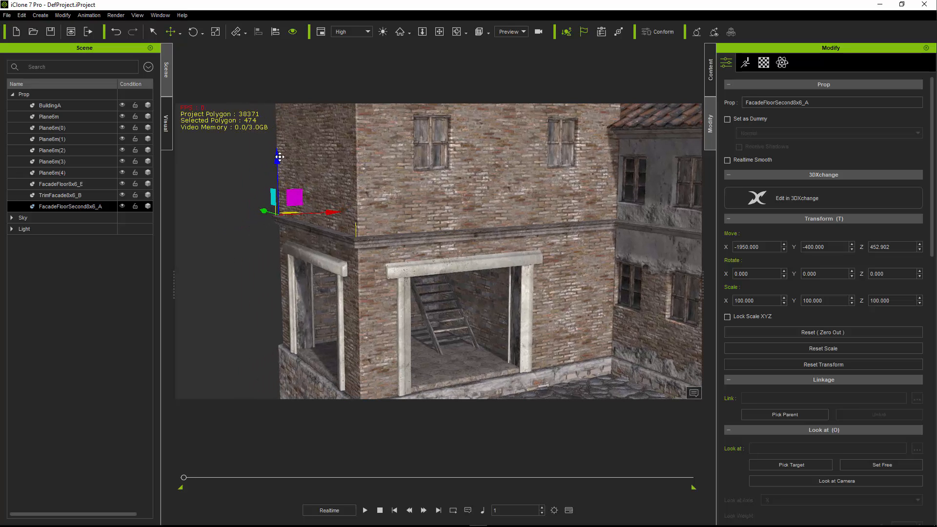
{"action": "mouse_move", "coordinate": [279, 157]}
{"action": "left_mouse_down"}
{"action": "mouse_move", "coordinate": [286, 169]}
{"action": "mouse_move", "coordinate": [289, 158]}
{"action": "left_mouse_up"}
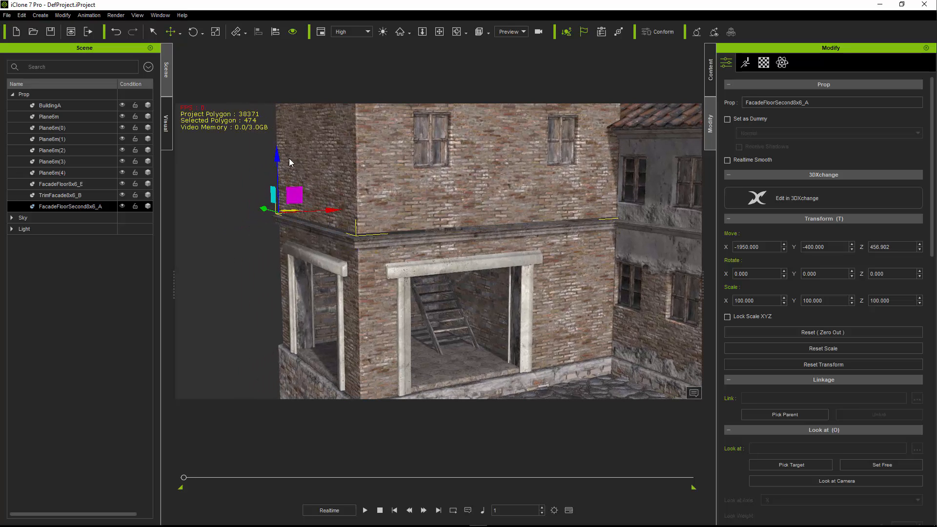
{"action": "double_click", "coordinate": [876, 246]}
{"action": "type", "text": "450"}
{"action": "key", "text": "Return"}
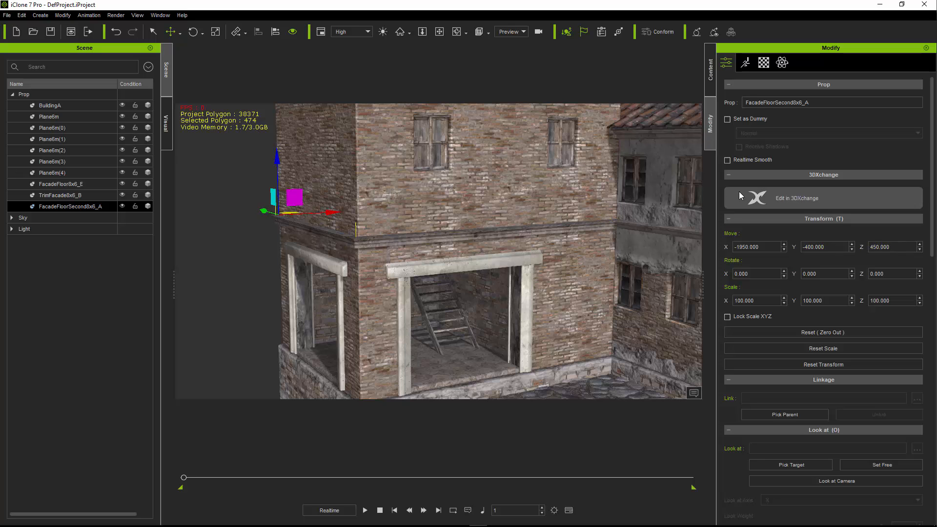
{"action": "middle_click_drag", "start_coordinate": [496, 259], "coordinate": [485, 255]}
{"action": "scroll", "coordinate": [486, 255], "scroll_direction": "down", "scroll_amount": 3}
{"action": "mouse_move", "coordinate": [485, 255]}
{"action": "right_mouse_down"}
{"action": "mouse_move", "coordinate": [476, 245]}
{"action": "mouse_move", "coordinate": [486, 260]}
{"action": "right_mouse_up"}
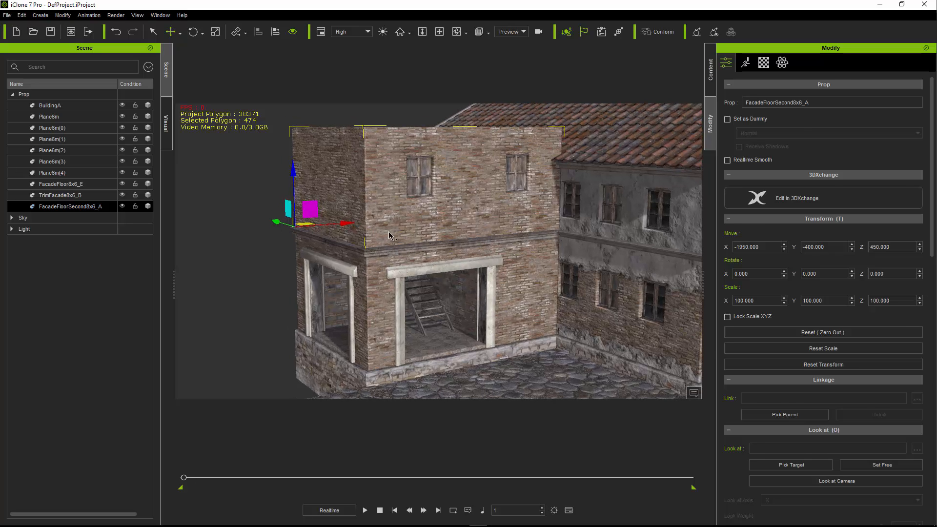
- Examine the second-floor and full-floor variants available in the modular Facades and Floors category
{"action": "left_click", "coordinate": [364, 202]}
{"action": "left_click", "coordinate": [361, 201]}
{"action": "left_click", "coordinate": [708, 76]}
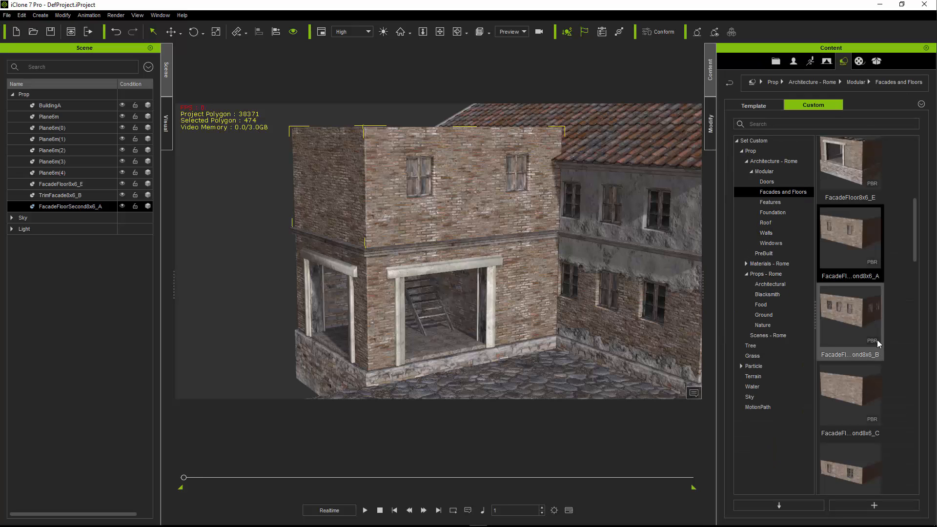
{"action": "scroll", "coordinate": [879, 337], "scroll_direction": "up", "scroll_amount": 3}
{"action": "scroll", "coordinate": [890, 350], "scroll_direction": "down", "scroll_amount": 5}
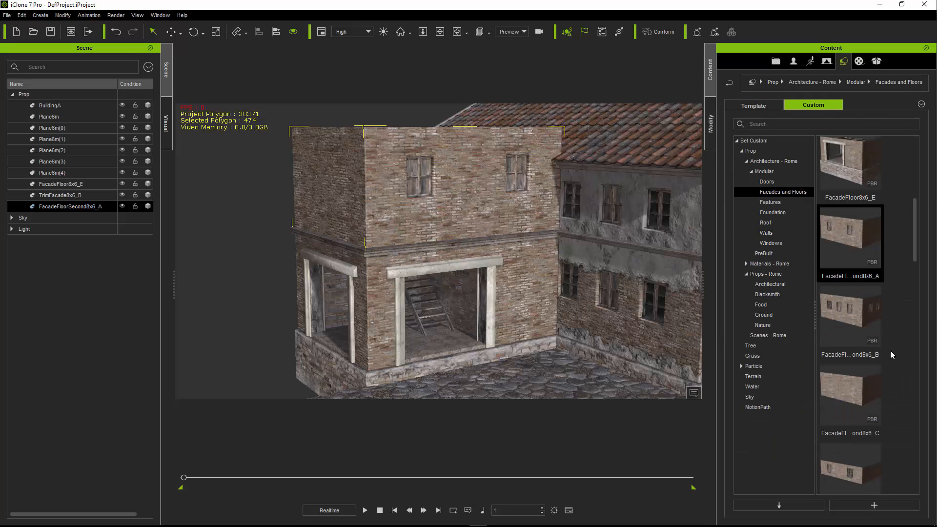
{"action": "scroll", "coordinate": [886, 372], "scroll_direction": "down", "scroll_amount": 3}
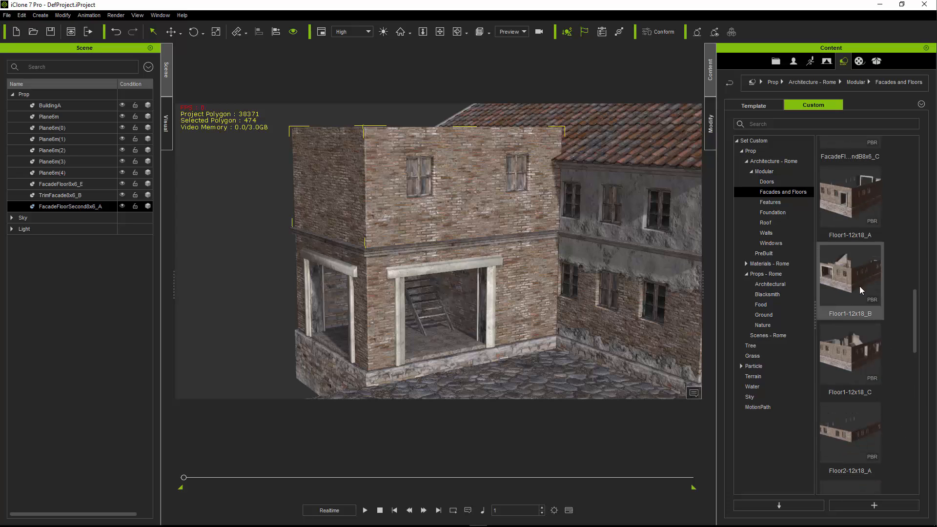
{"action": "left_click", "coordinate": [342, 210]}
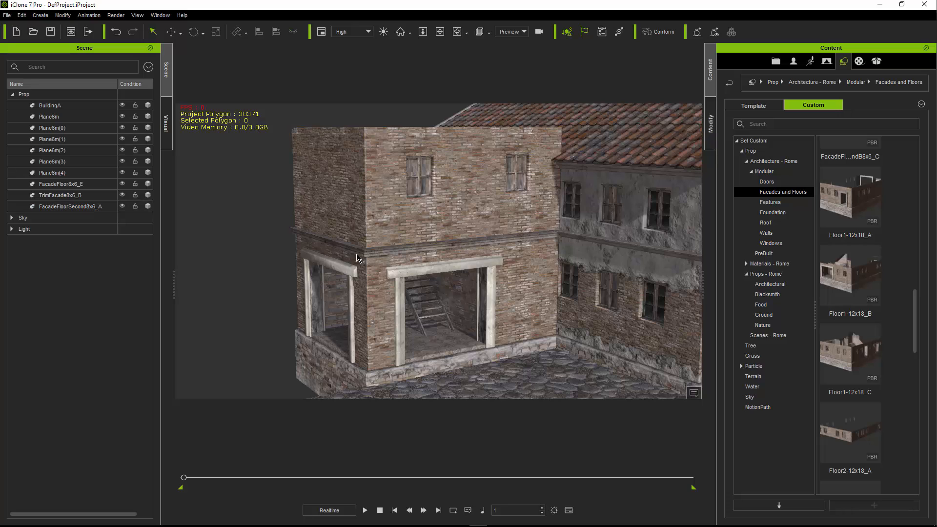
{"action": "left_click", "coordinate": [395, 226]}
{"action": "scroll", "coordinate": [860, 302], "scroll_direction": "down", "scroll_amount": 3}
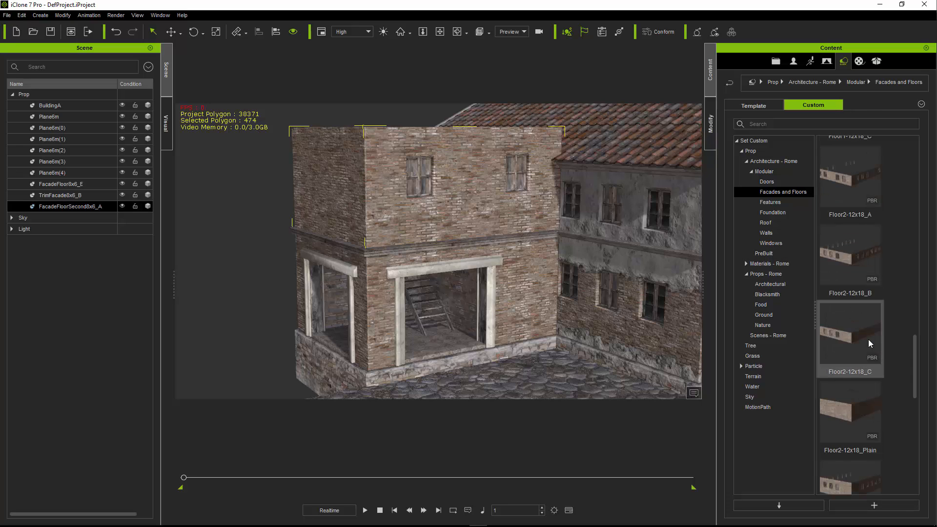
{"action": "scroll", "coordinate": [867, 335], "scroll_direction": "up", "scroll_amount": 7}
{"action": "scroll", "coordinate": [870, 340], "scroll_direction": "up", "scroll_amount": 3}
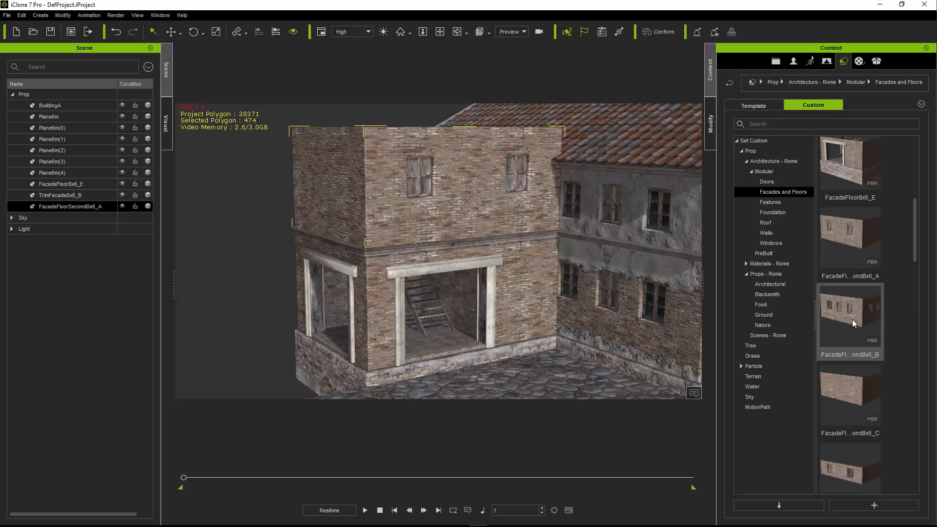
{"action": "left_click", "coordinate": [869, 328]}
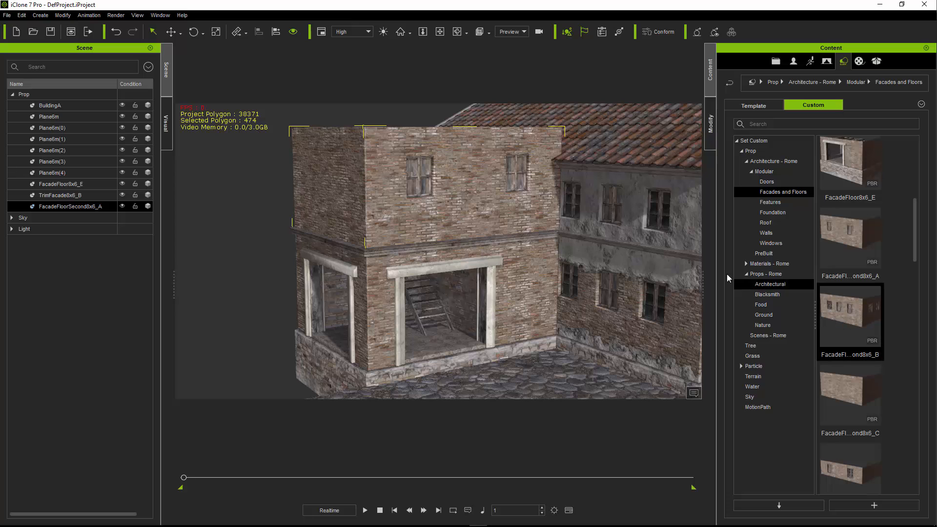
- Widen the content panel and show the Facades and Floors pieces as a detailed list with a wider Name column
{"action": "left_click_drag", "start_coordinate": [702, 278], "coordinate": [519, 277]}
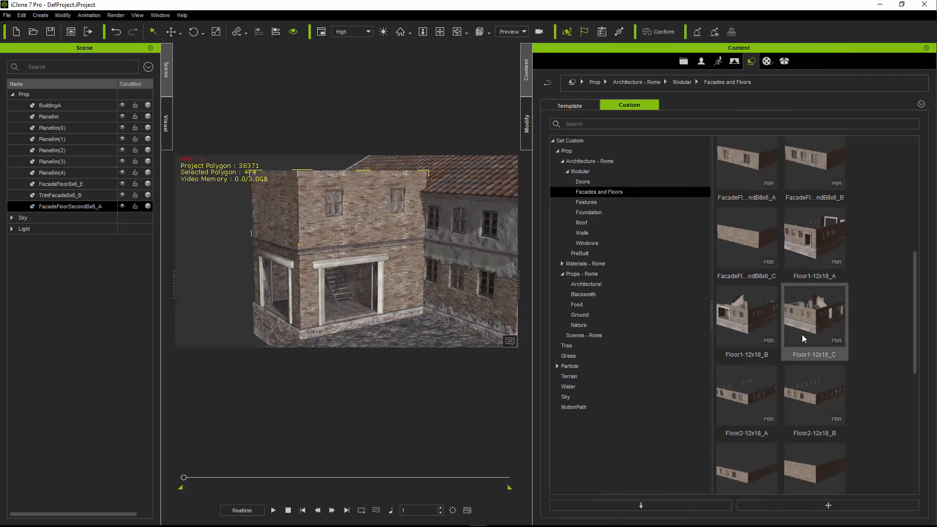
{"action": "scroll", "coordinate": [772, 364], "scroll_direction": "up", "scroll_amount": 5}
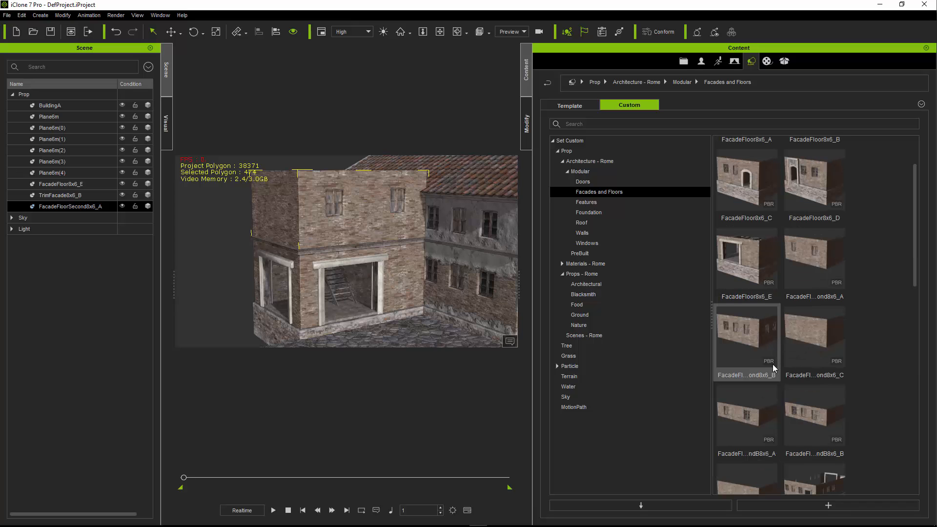
{"action": "left_click", "coordinate": [772, 364]}
{"action": "left_click", "coordinate": [859, 320]}
{"action": "scroll", "coordinate": [859, 320], "scroll_direction": "down", "scroll_amount": 3, "text": "ctrl"}
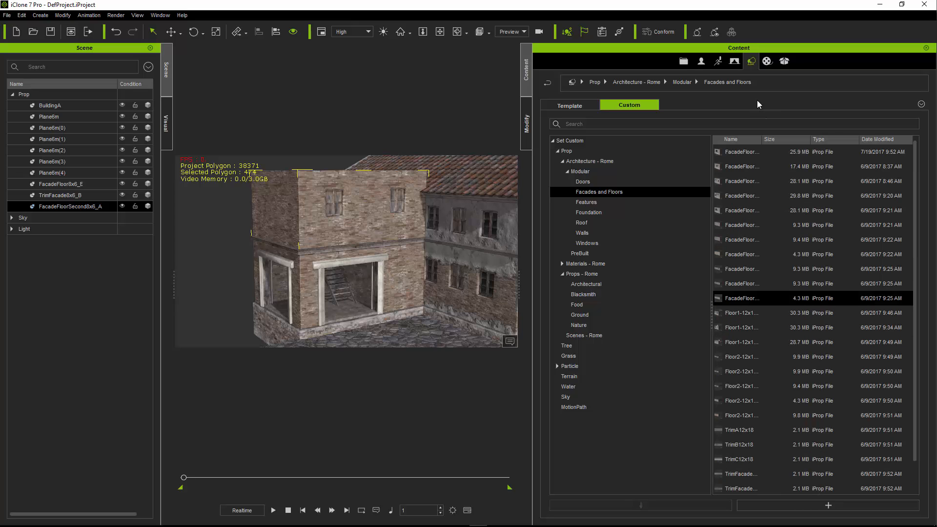
{"action": "mouse_move", "coordinate": [794, 148]}
{"action": "left_mouse_down"}
{"action": "mouse_move", "coordinate": [826, 151]}
{"action": "mouse_move", "coordinate": [809, 147]}
{"action": "left_mouse_up"}
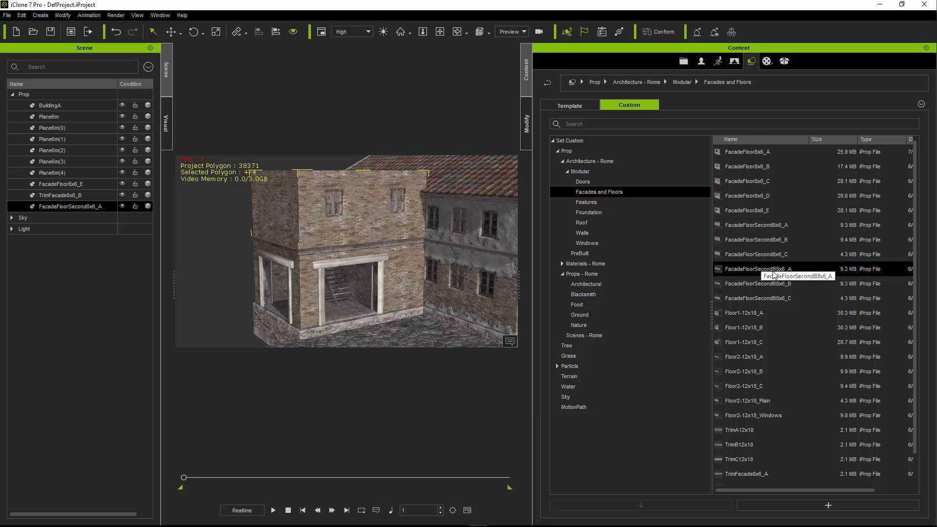
- Delete the current upper-storey piece and add FacadeFloorSecondB8x6_B in front of the building as its replacement
{"action": "middle_click_drag", "start_coordinate": [434, 226], "coordinate": [412, 213]}
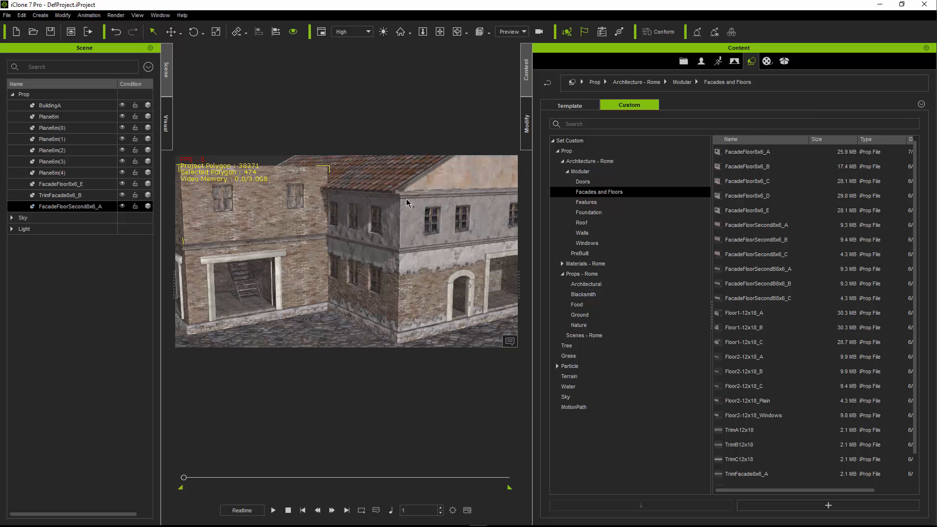
{"action": "mouse_move", "coordinate": [308, 217]}
{"action": "middle_mouse_down"}
{"action": "mouse_move", "coordinate": [296, 186]}
{"action": "mouse_move", "coordinate": [321, 213]}
{"action": "middle_mouse_up"}
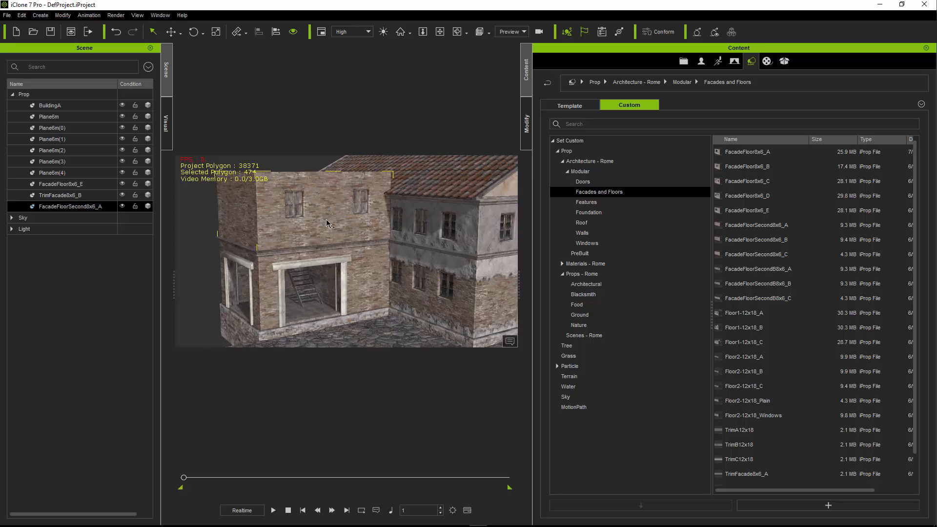
{"action": "key", "text": "Delete"}
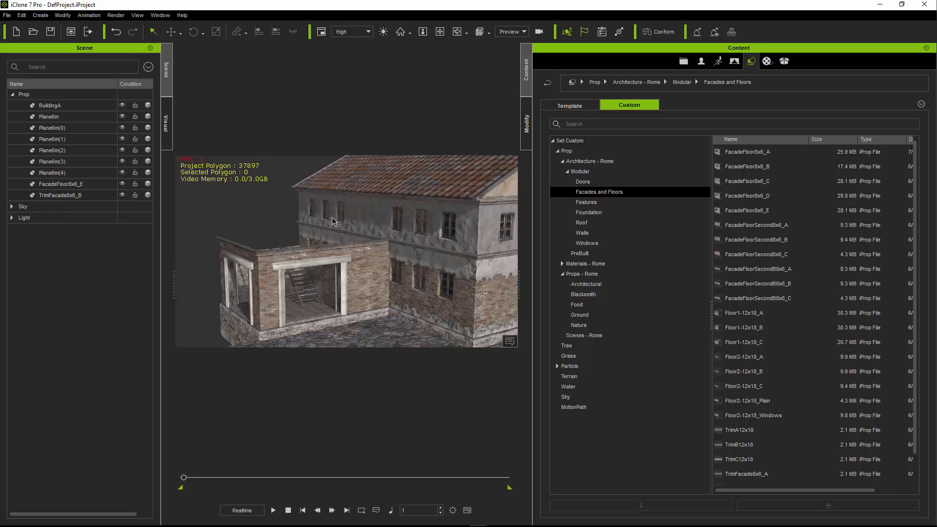
{"action": "left_click_drag", "start_coordinate": [758, 283], "coordinate": [359, 332]}
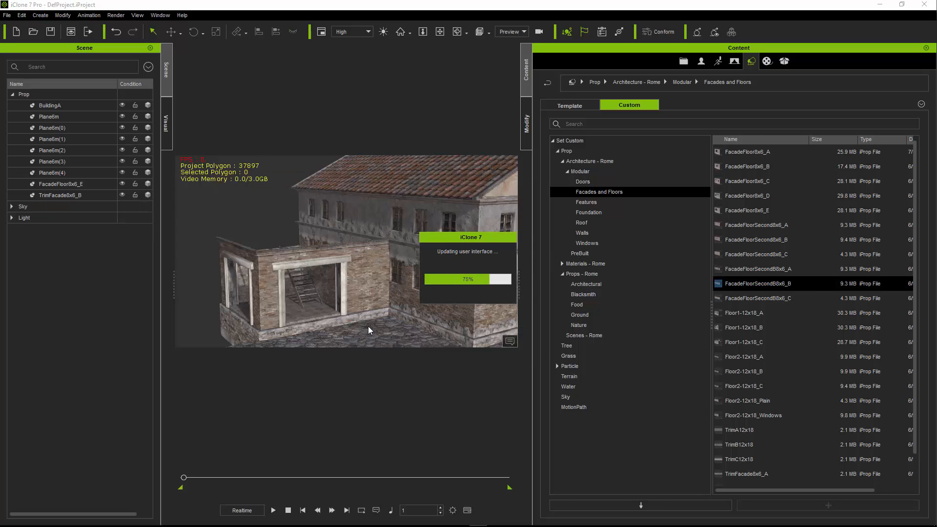
- Align the new upper-storey piece to the ground-floor trim by pivot on X, Y and Z
{"action": "key", "text": "alt+a"}
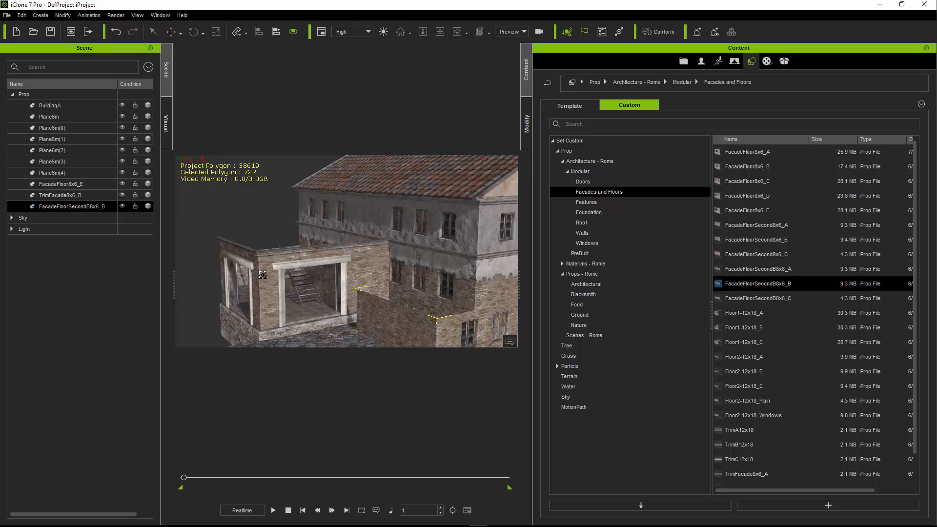
{"action": "left_click", "coordinate": [262, 252]}
{"action": "left_click", "coordinate": [423, 233]}
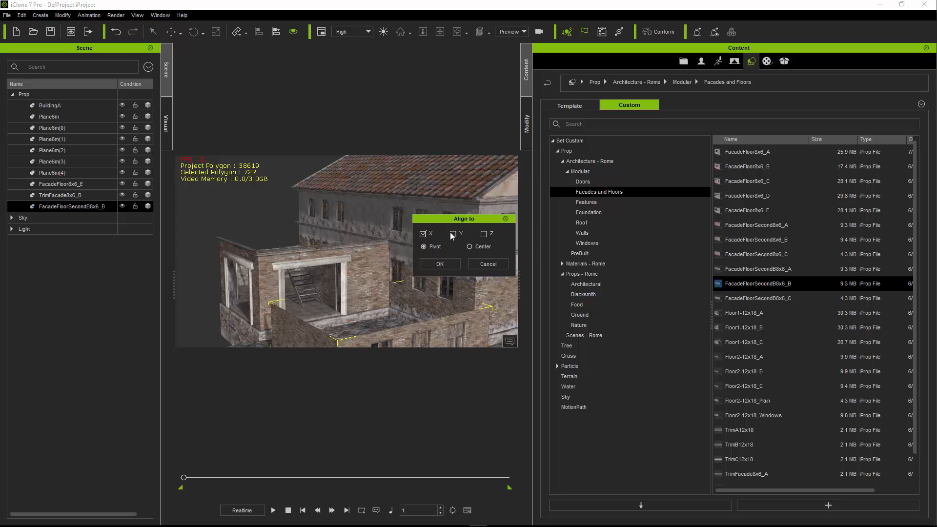
{"action": "left_click", "coordinate": [484, 233]}
{"action": "left_click", "coordinate": [439, 264]}
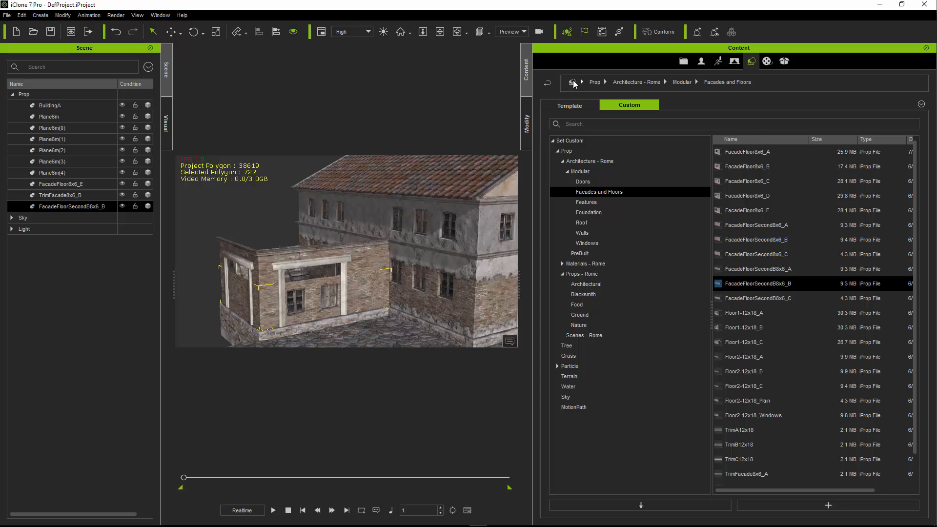
- Raise the new upper-storey piece onto the trim by setting its Z position to 450
{"action": "left_click", "coordinate": [527, 123]}
{"action": "left_click", "coordinate": [830, 247]}
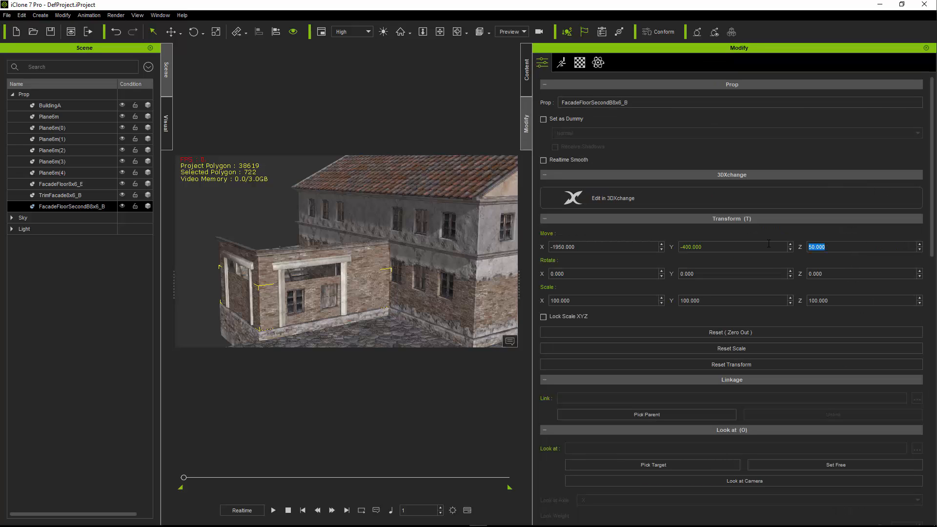
{"action": "type", "text": "450"}
{"action": "key", "text": "Return"}
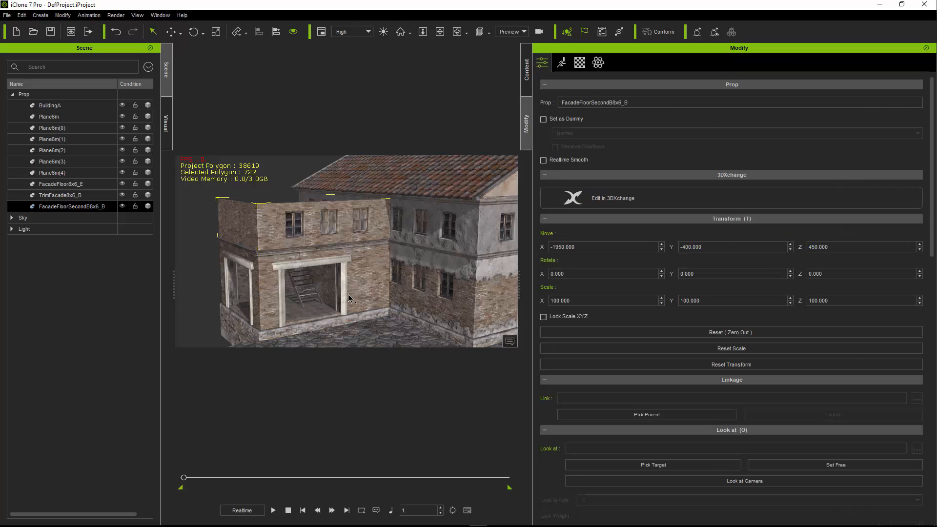
- Copy the trim between the storeys up to the top of the upper storey and set the copy's Z position to 300
{"action": "middle_click_drag", "start_coordinate": [365, 237], "coordinate": [388, 232]}
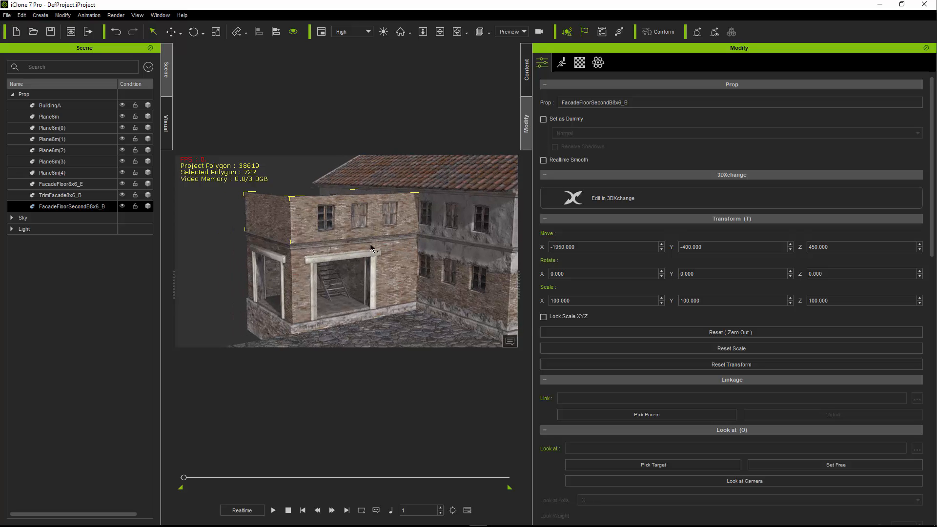
{"action": "left_click", "coordinate": [371, 244]}
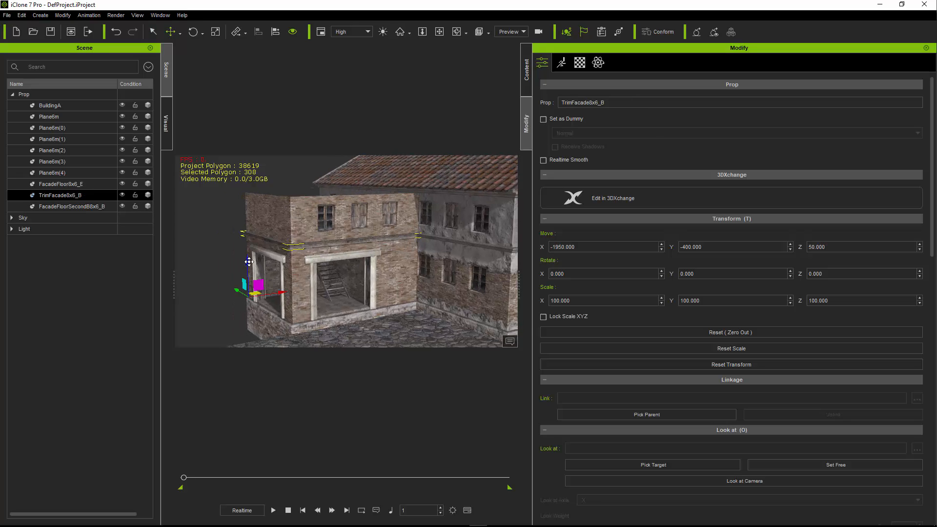
{"action": "left_click_drag", "start_coordinate": [249, 261], "coordinate": [246, 219], "text": "ctrl"}
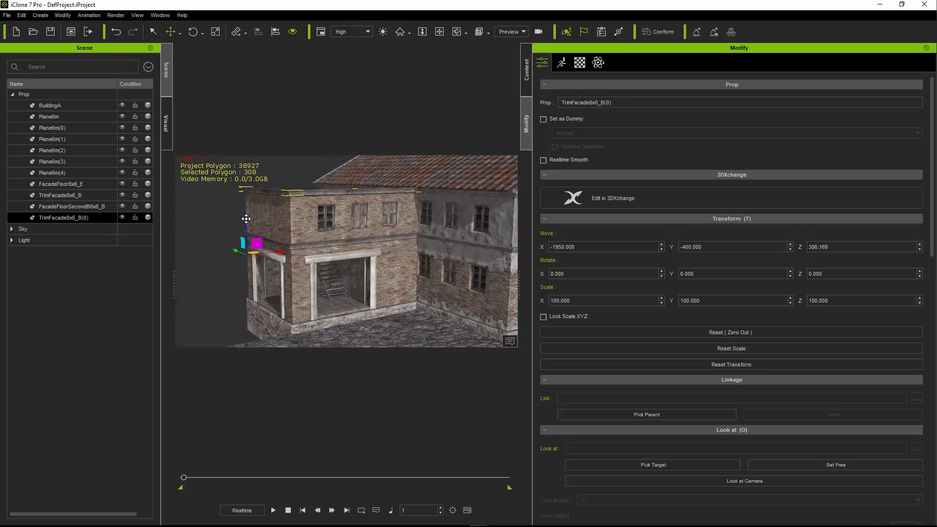
{"action": "double_click", "coordinate": [850, 244]}
{"action": "type", "text": "300"}
{"action": "key", "text": "Return"}
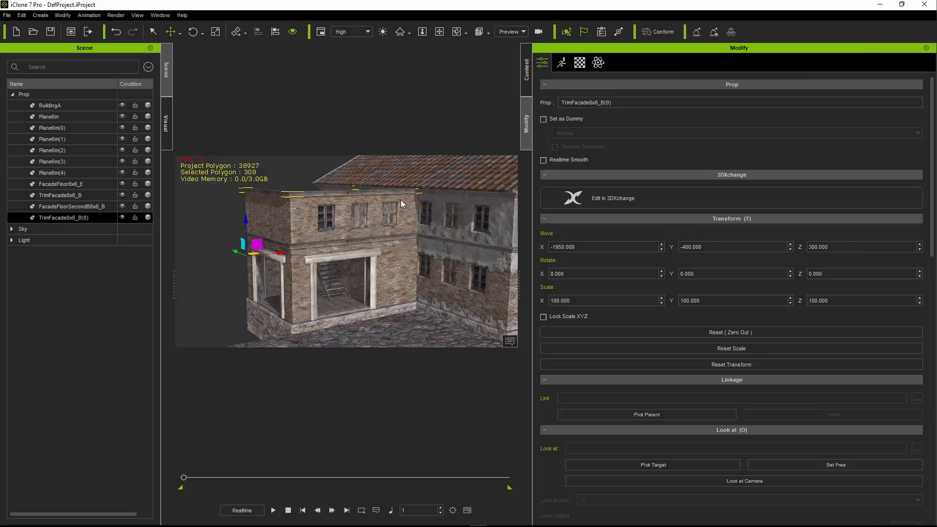
- Narrow the side panel, find RoofEnd8m in the modular Roof category and add it to the scene in front of the facade
{"action": "left_click_drag", "start_coordinate": [521, 291], "coordinate": [699, 288]}
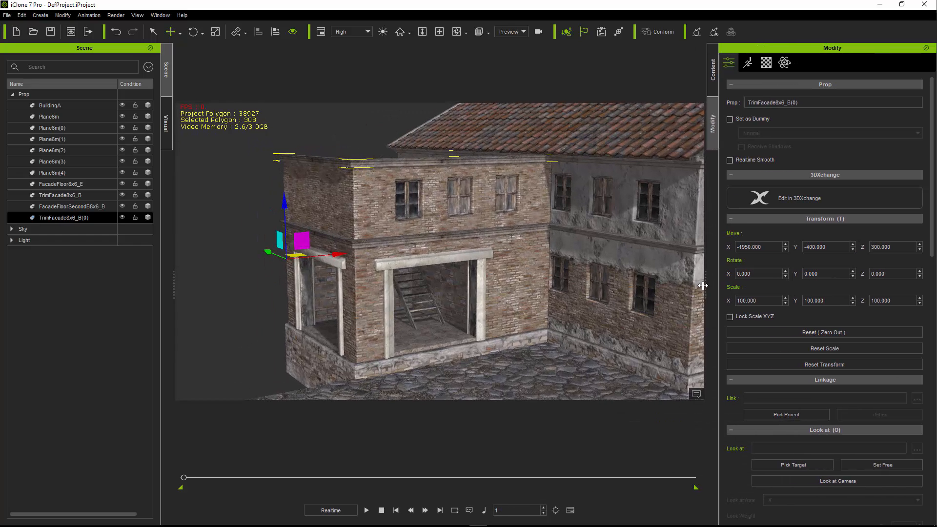
{"action": "left_click", "coordinate": [710, 80]}
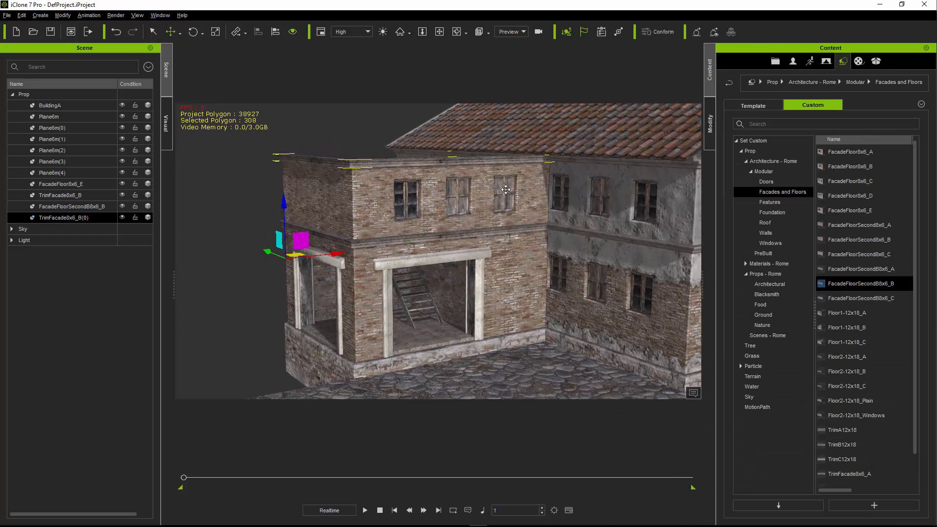
{"action": "left_click", "coordinate": [769, 213]}
{"action": "left_click", "coordinate": [769, 224]}
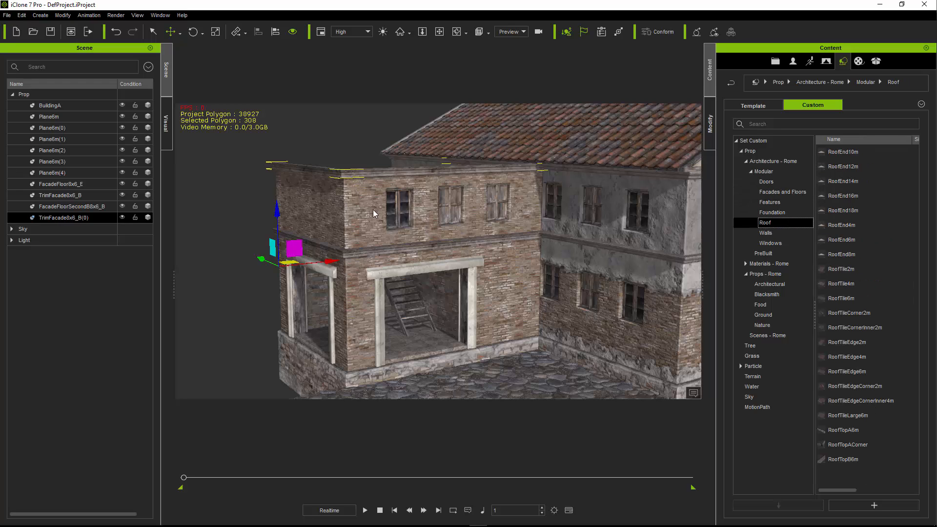
{"action": "right_click_drag", "start_coordinate": [374, 213], "coordinate": [389, 228]}
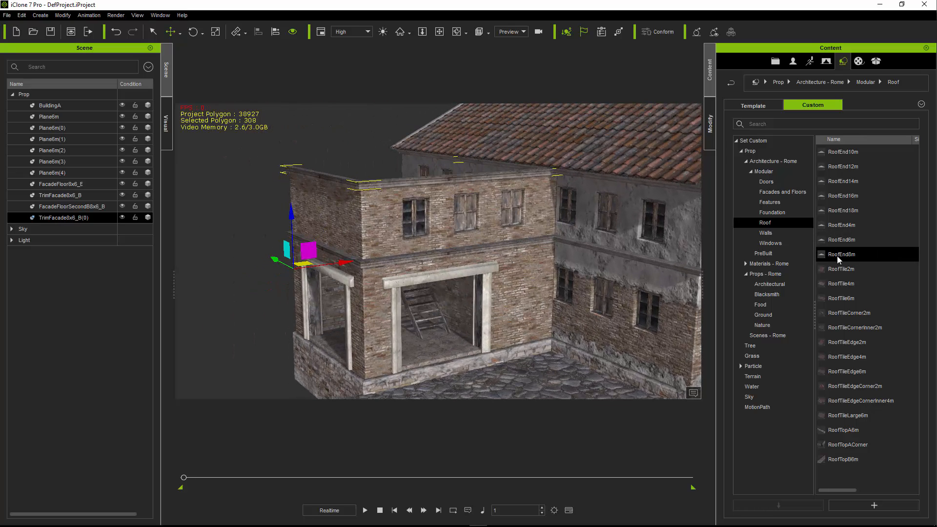
{"action": "left_click_drag", "start_coordinate": [836, 255], "coordinate": [462, 382]}
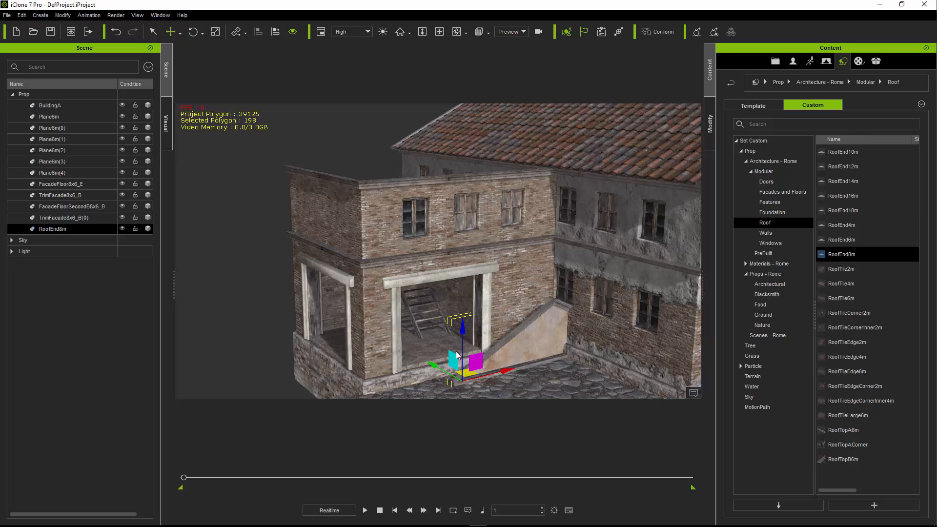
- Move the roof end to the top of the building and align it to the upper trim by pivot on X, Y and Z
{"action": "left_click_drag", "start_coordinate": [470, 359], "coordinate": [373, 161]}
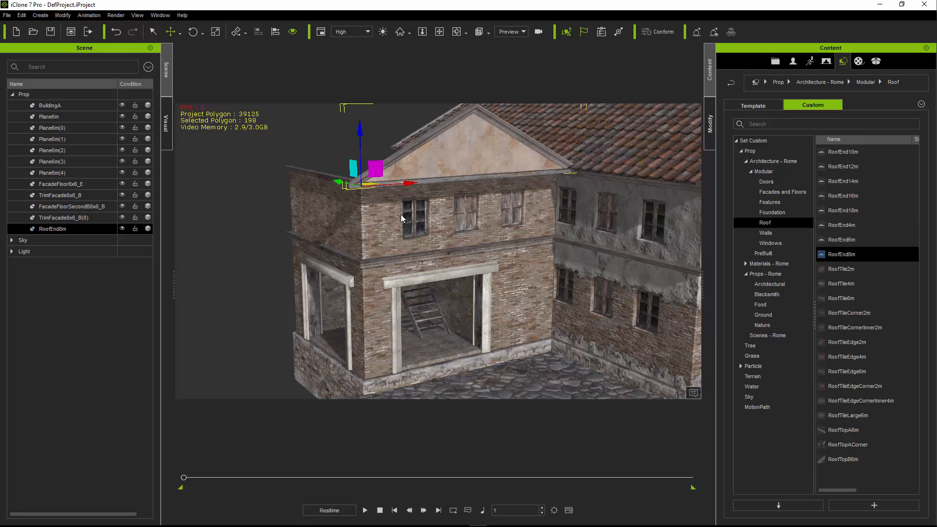
{"action": "middle_click_drag", "start_coordinate": [397, 214], "coordinate": [413, 238]}
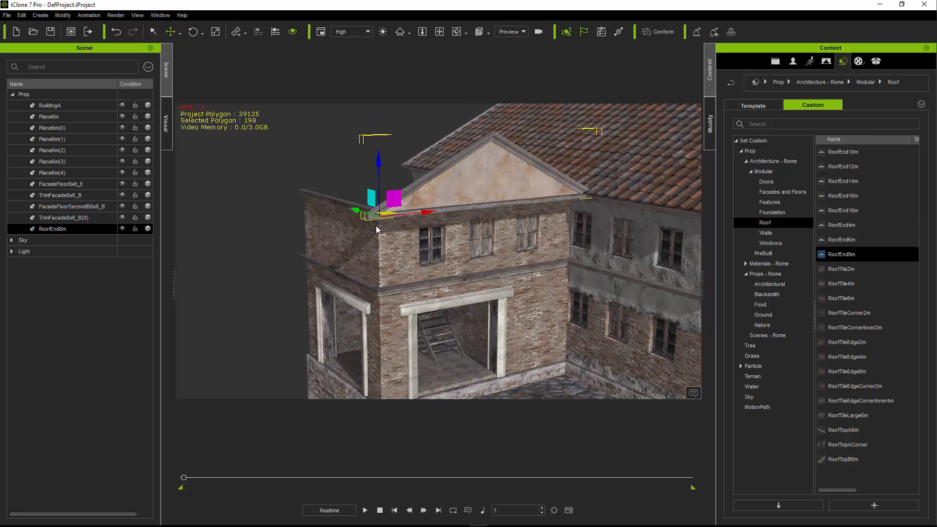
{"action": "left_click", "coordinate": [343, 205]}
{"action": "left_click", "coordinate": [452, 235]}
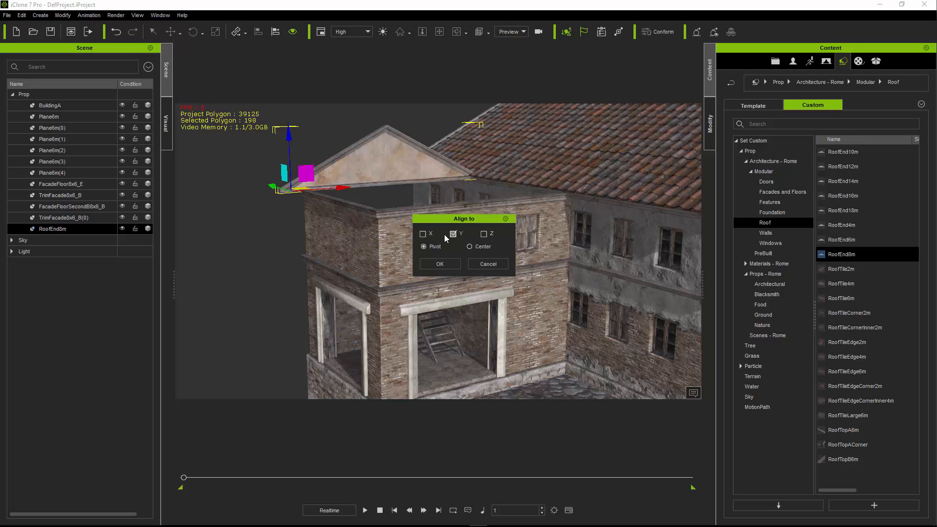
{"action": "left_click", "coordinate": [423, 234]}
{"action": "left_click", "coordinate": [483, 234]}
{"action": "left_click", "coordinate": [440, 264]}
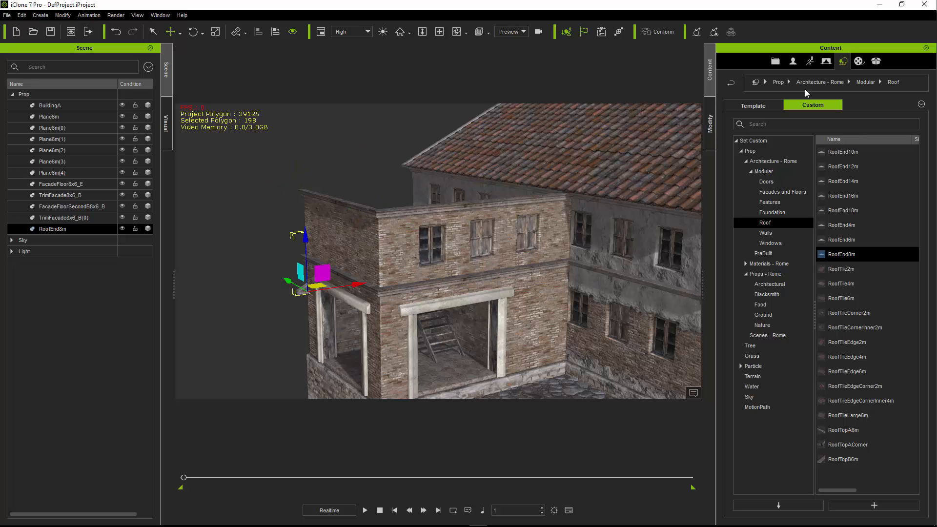
- Raise the roof end above the upper storey by setting its Z position to 700
{"action": "left_click", "coordinate": [710, 124]}
{"action": "double_click", "coordinate": [897, 247]}
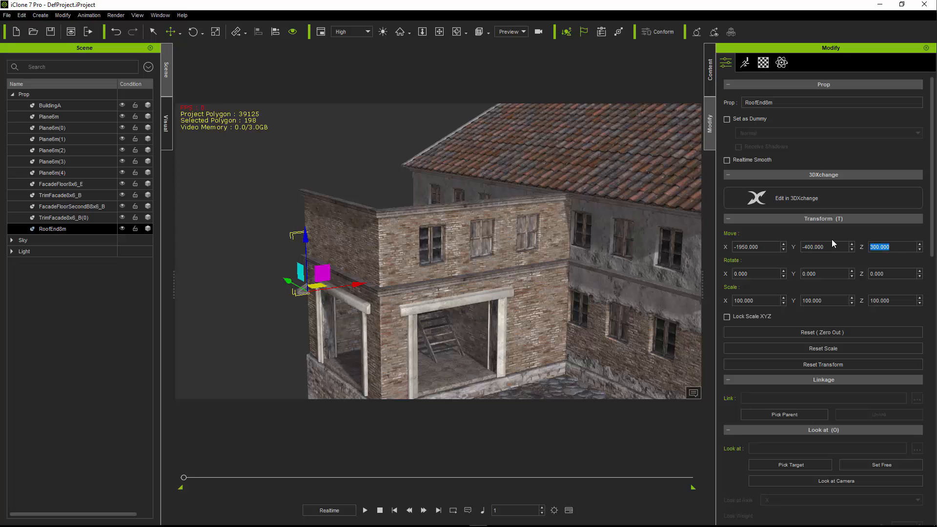
{"action": "type", "text": "450"}
{"action": "key", "text": "Return"}
{"action": "double_click", "coordinate": [902, 249]}
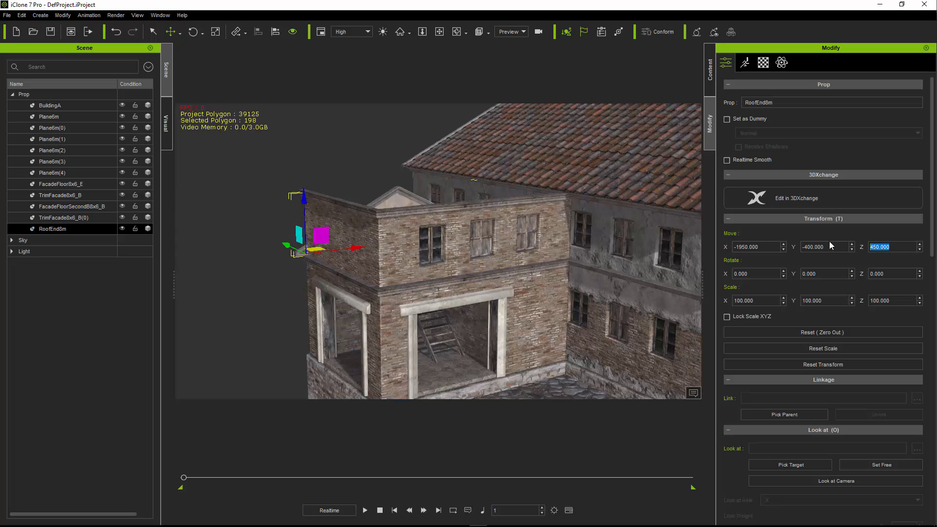
{"action": "type", "text": "650"}
{"action": "key", "text": "Return"}
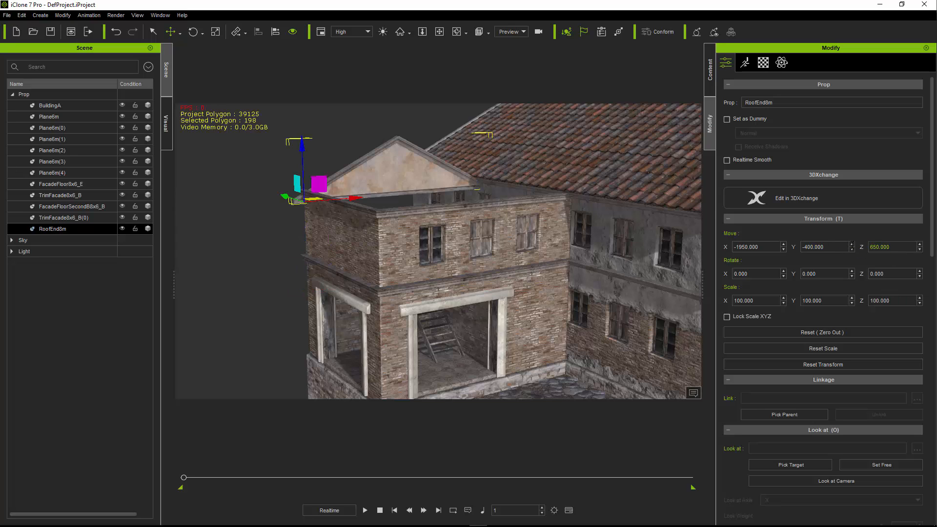
{"action": "double_click", "coordinate": [897, 247]}
{"action": "type", "text": "700"}
{"action": "key", "text": "Return"}
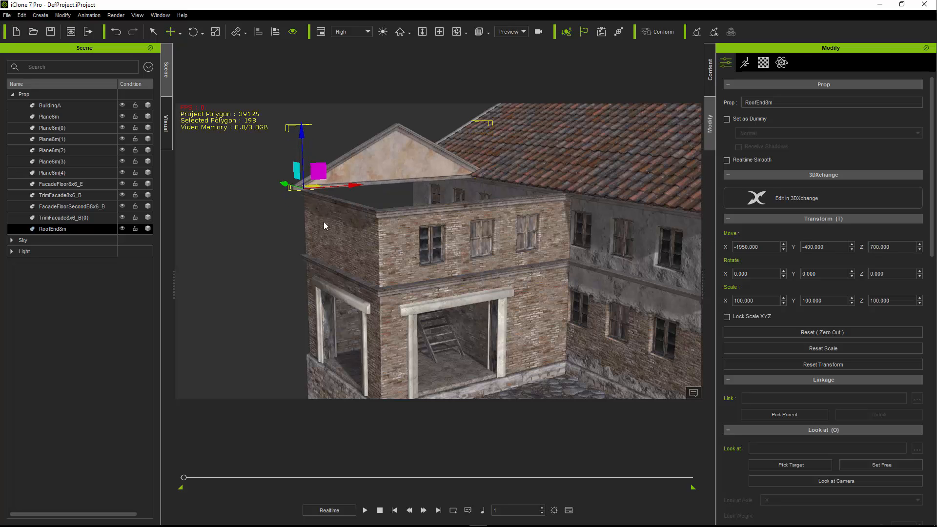
- Slide the roof end forward over the front edge of the facade to a Y position of -1000
{"action": "left_click_drag", "start_coordinate": [282, 183], "coordinate": [358, 218]}
{"action": "right_click_drag", "start_coordinate": [396, 235], "coordinate": [372, 201]}
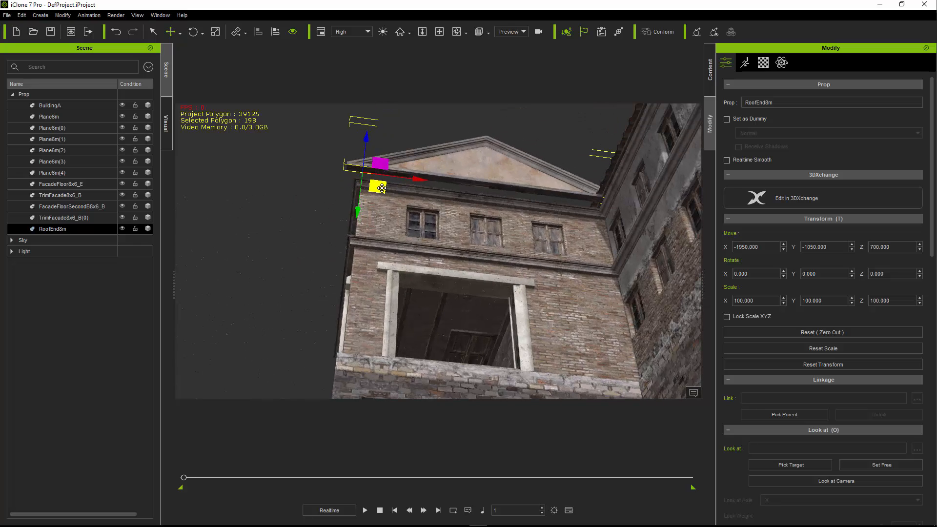
{"action": "left_click_drag", "start_coordinate": [382, 188], "coordinate": [385, 195]}
{"action": "right_click_drag", "start_coordinate": [383, 194], "coordinate": [537, 262]}
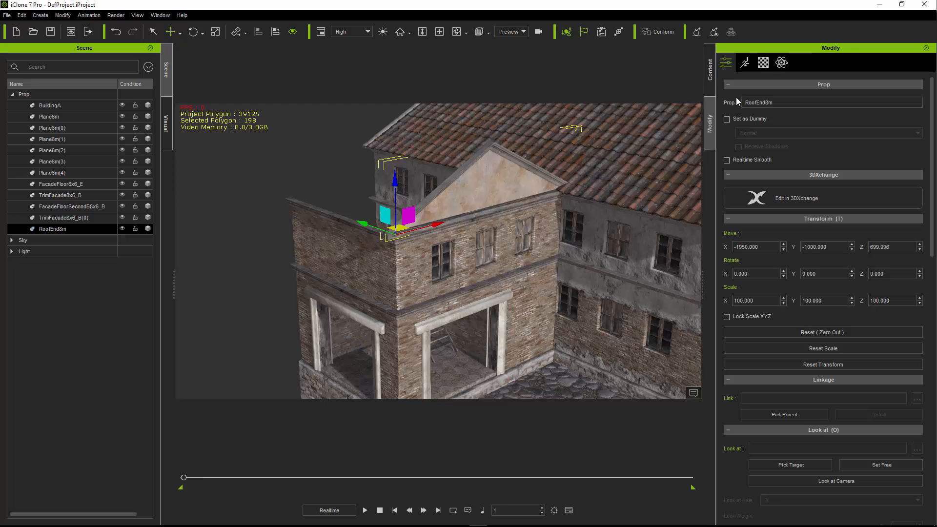
- Add RoofTileEdge6m from the modular Roof category, aligned to the roof end and turned about Z to cover the slope's lower part
{"action": "left_click", "coordinate": [710, 71]}
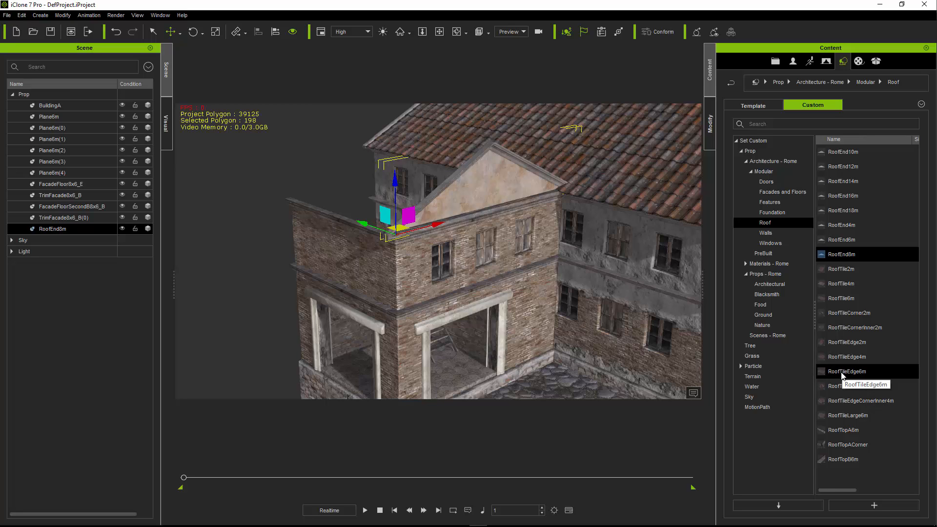
{"action": "left_click_drag", "start_coordinate": [840, 376], "coordinate": [538, 394]}
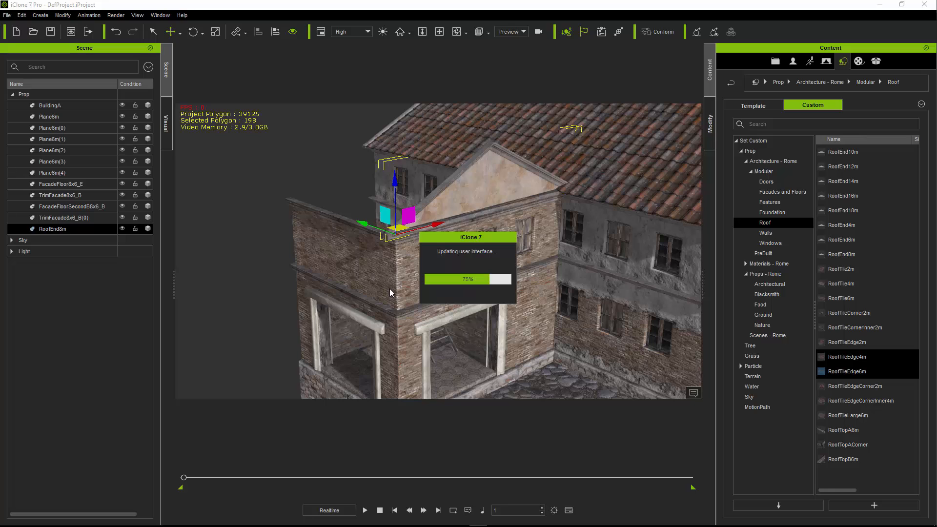
{"action": "left_click", "coordinate": [275, 32]}
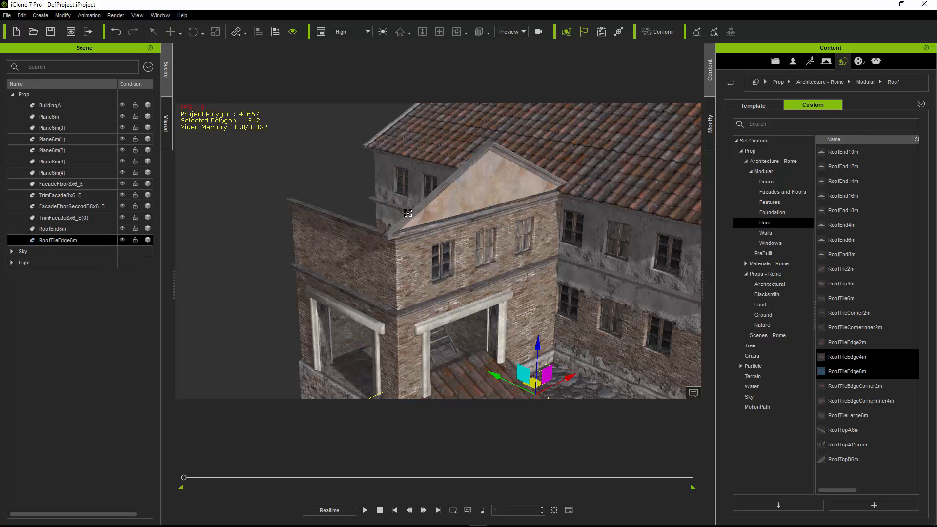
{"action": "left_click", "coordinate": [412, 213]}
{"action": "left_click", "coordinate": [452, 234]}
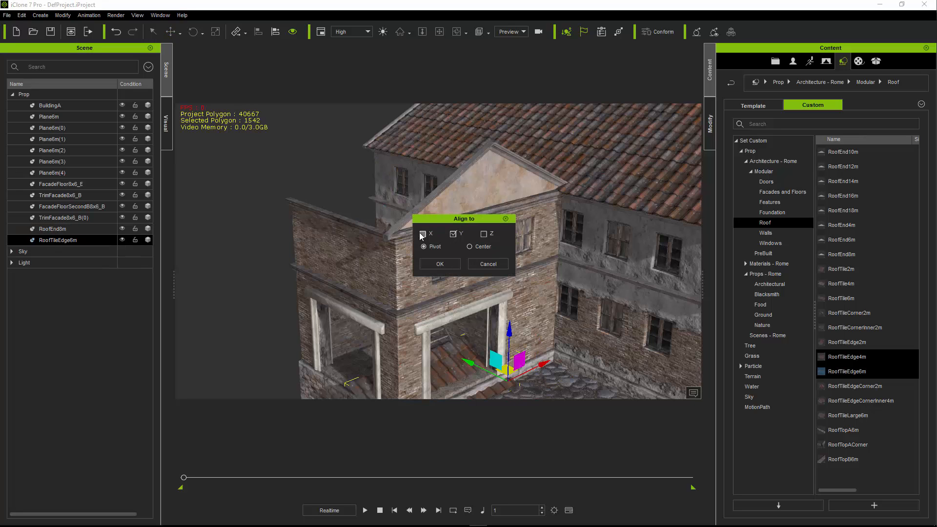
{"action": "left_click", "coordinate": [469, 247]}
{"action": "left_click", "coordinate": [439, 263]}
{"action": "key", "text": "e"}
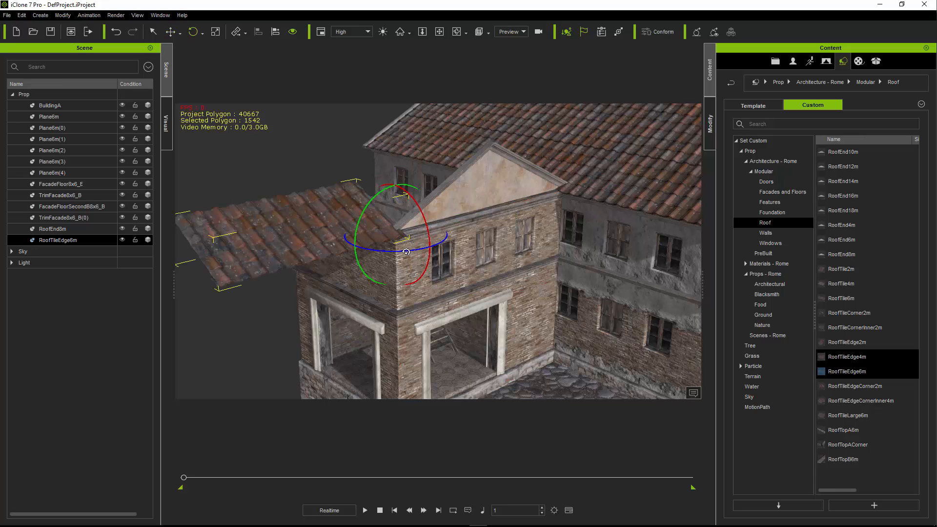
{"action": "left_click_drag", "start_coordinate": [406, 252], "coordinate": [364, 253]}
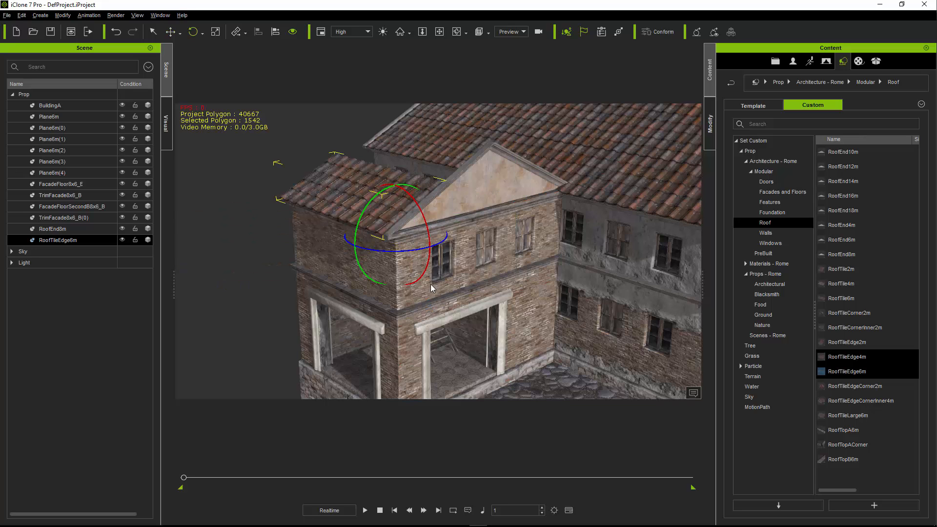
- Add RoofTile6m aligned to the roof end, rotated about 270° on Z, and shift it up the slope to X position -1750
{"action": "left_click", "coordinate": [859, 401]}
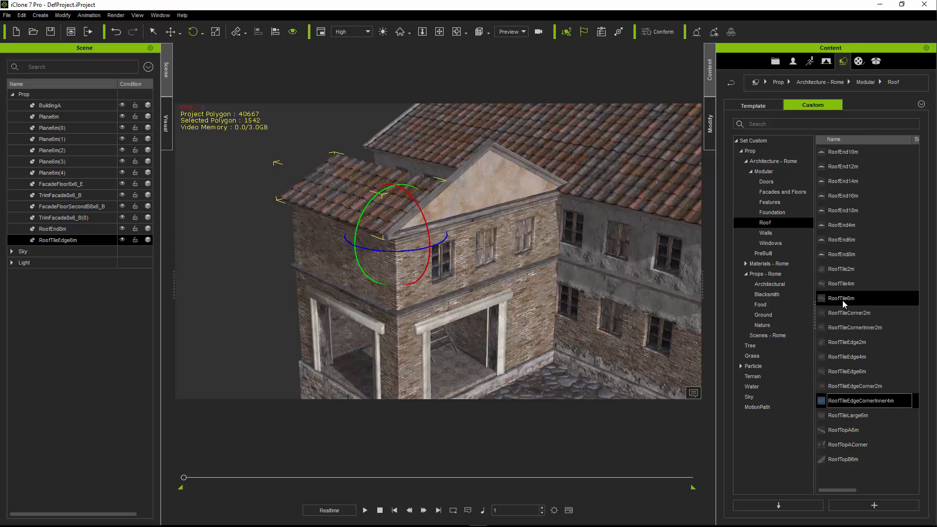
{"action": "left_click_drag", "start_coordinate": [837, 299], "coordinate": [512, 379]}
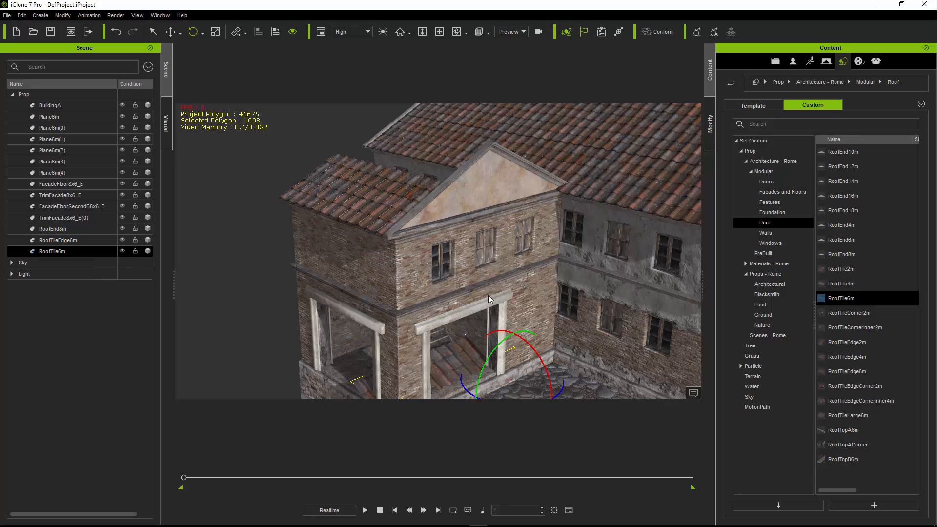
{"action": "left_click", "coordinate": [458, 193]}
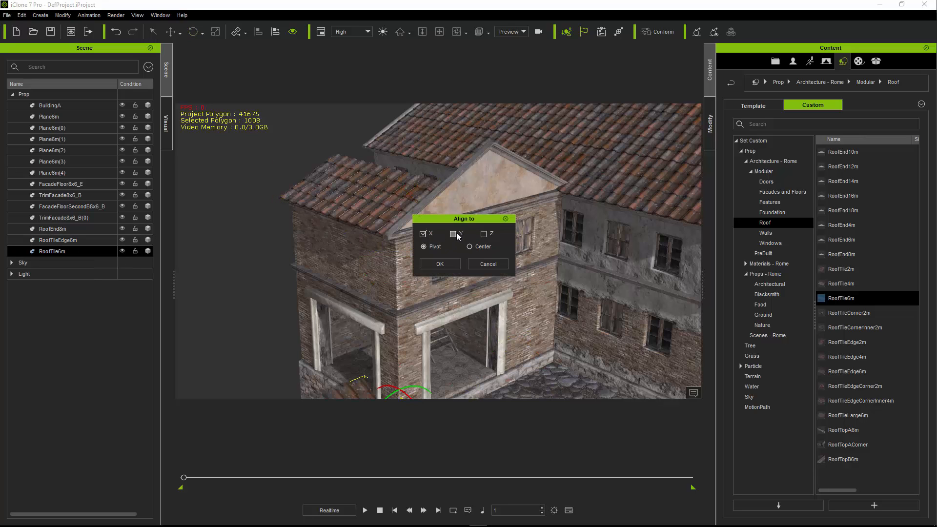
{"action": "left_click", "coordinate": [440, 263]}
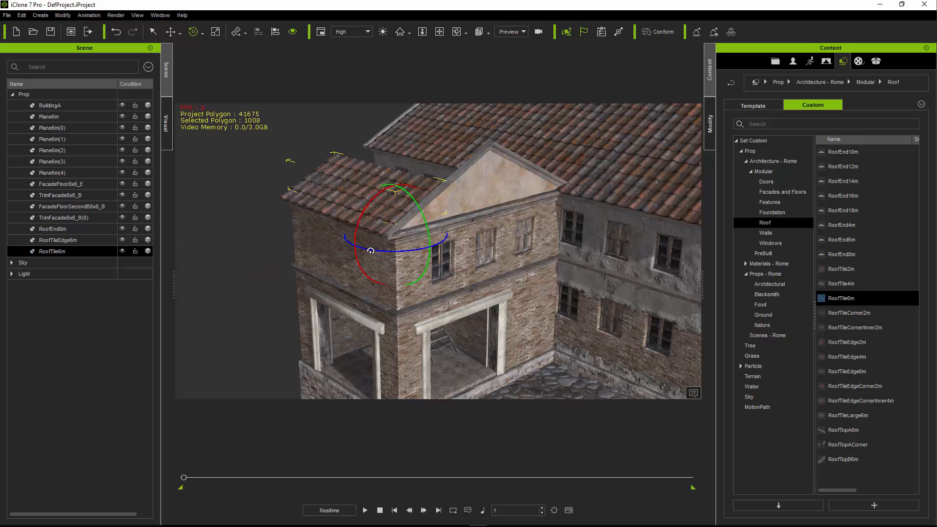
{"action": "key", "text": "w"}
{"action": "left_click_drag", "start_coordinate": [410, 217], "coordinate": [459, 166]}
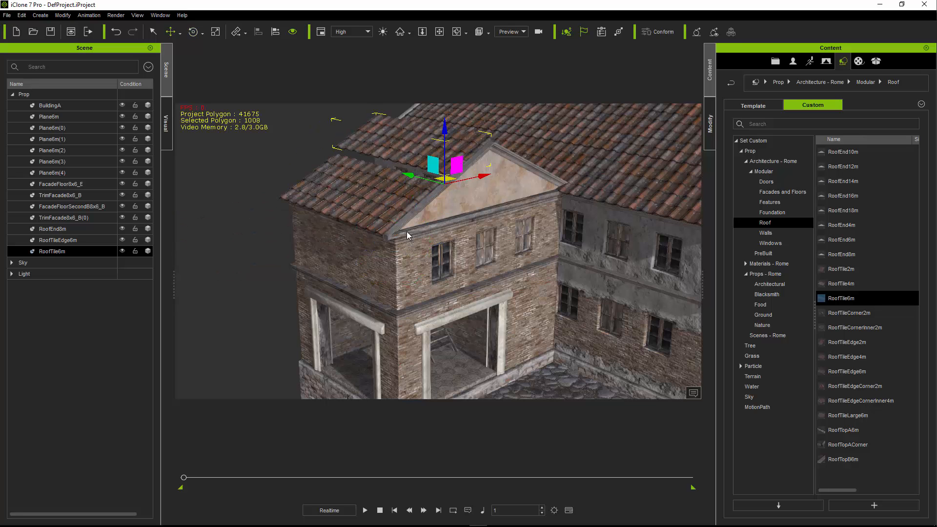
- Examine from below and at close range how the edge tiles meet the trim and the roof end at the eave
{"action": "right_click_drag", "start_coordinate": [387, 248], "coordinate": [471, 230]}
{"action": "scroll", "coordinate": [470, 228], "scroll_direction": "up", "scroll_amount": 5}
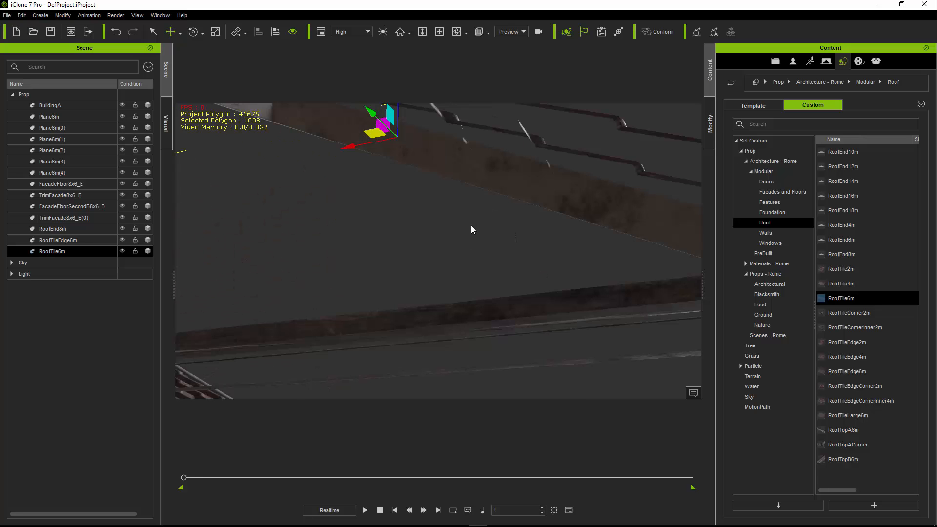
{"action": "left_click", "coordinate": [608, 205]}
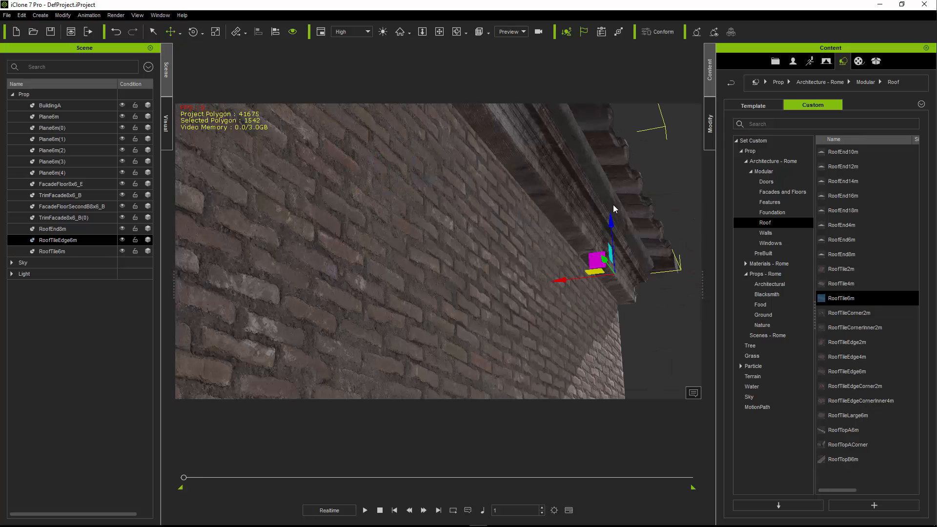
{"action": "right_click_drag", "start_coordinate": [609, 205], "coordinate": [316, 190]}
{"action": "right_click_drag", "start_coordinate": [326, 133], "coordinate": [335, 204]}
{"action": "middle_click_drag", "start_coordinate": [369, 213], "coordinate": [424, 242]}
{"action": "scroll", "coordinate": [424, 242], "scroll_direction": "down", "scroll_amount": 3}
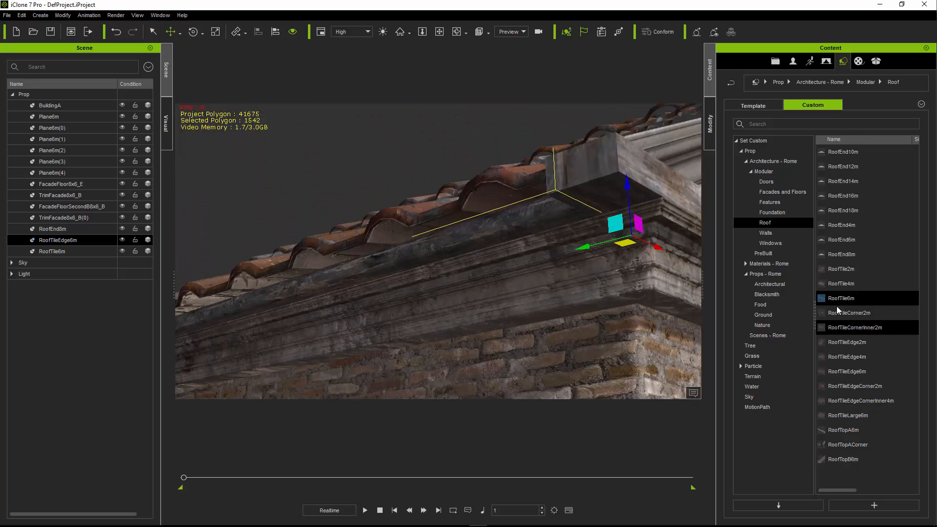
{"action": "middle_click_drag", "start_coordinate": [496, 238], "coordinate": [478, 258]}
{"action": "scroll", "coordinate": [477, 258], "scroll_direction": "down", "scroll_amount": 2}
{"action": "right_click_drag", "start_coordinate": [478, 258], "coordinate": [459, 251]}
{"action": "scroll", "coordinate": [459, 251], "scroll_direction": "down", "scroll_amount": 2}
{"action": "scroll", "coordinate": [460, 251], "scroll_direction": "down", "scroll_amount": 3}
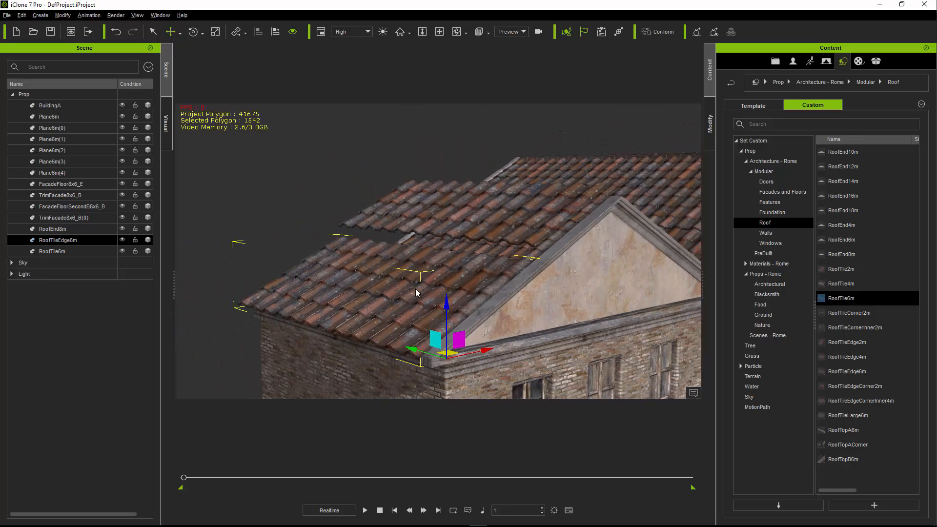
{"action": "middle_click_drag", "start_coordinate": [476, 260], "coordinate": [415, 217]}
{"action": "right_click_drag", "start_coordinate": [439, 272], "coordinate": [429, 270]}
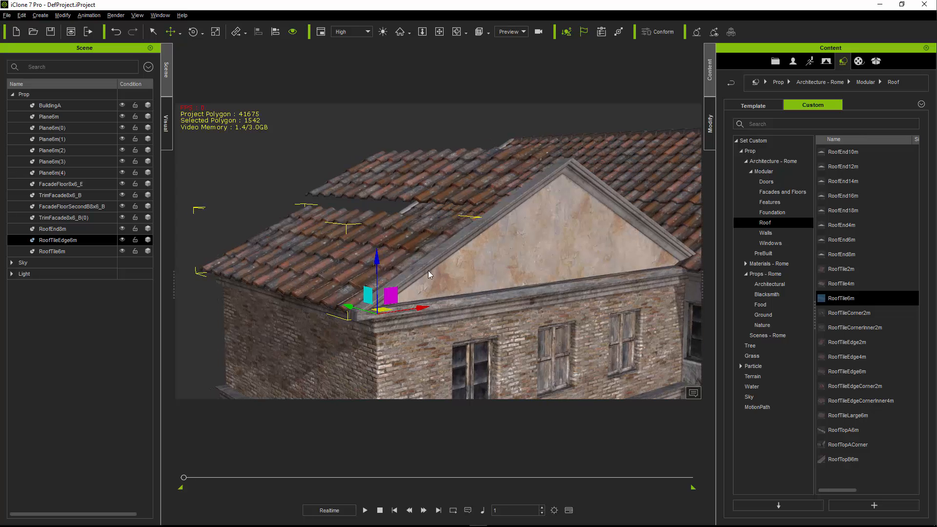
- Lower the RoofTile6m section onto the row of edge tiles by setting its Z position to 800
{"action": "left_click", "coordinate": [449, 177]}
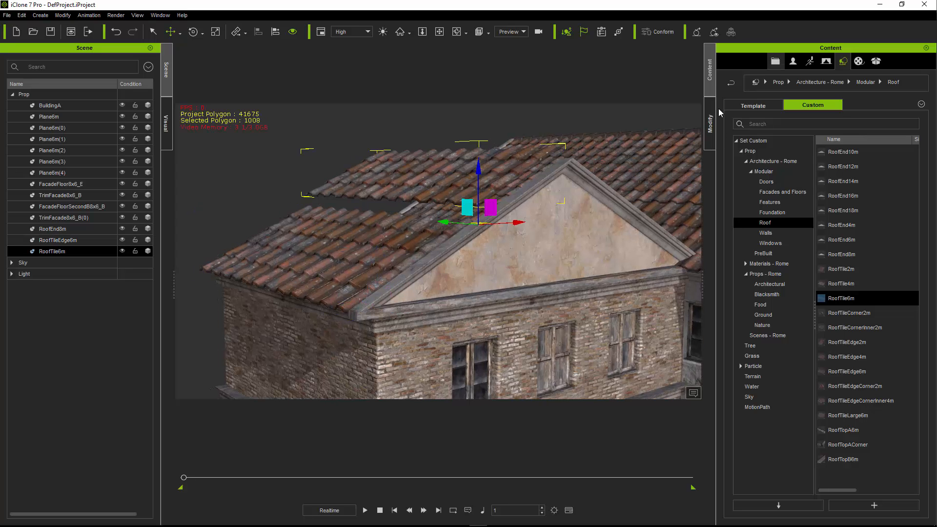
{"action": "key", "text": "F3"}
{"action": "left_click", "coordinate": [893, 246]}
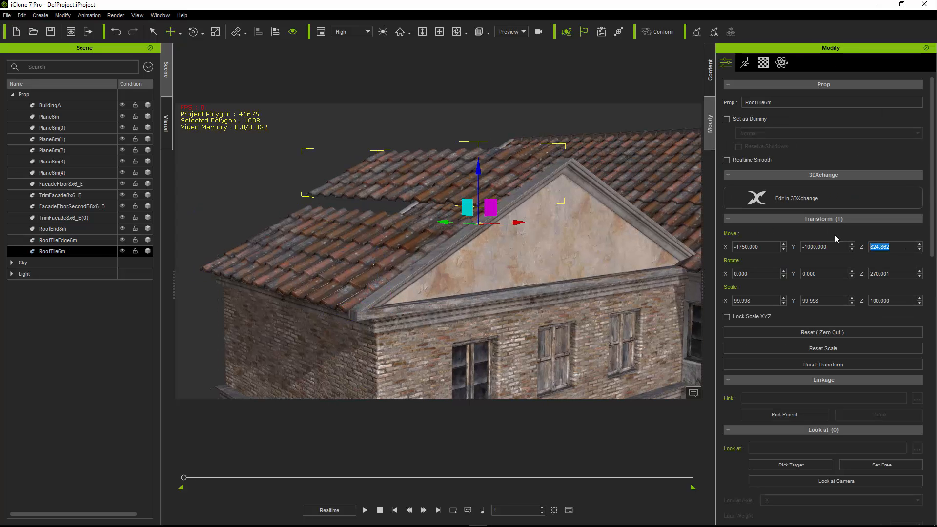
{"action": "key", "text": "Return"}
- Look over the assembled building's facade, foundation and roof from several angles
{"action": "mouse_move", "coordinate": [459, 213]}
{"action": "right_mouse_down"}
{"action": "mouse_move", "coordinate": [493, 217]}
{"action": "mouse_move", "coordinate": [455, 219]}
{"action": "right_mouse_up"}
{"action": "middle_click_drag", "start_coordinate": [464, 249], "coordinate": [460, 237]}
{"action": "right_click_drag", "start_coordinate": [460, 240], "coordinate": [490, 279]}
{"action": "middle_click_drag", "start_coordinate": [490, 278], "coordinate": [482, 259]}
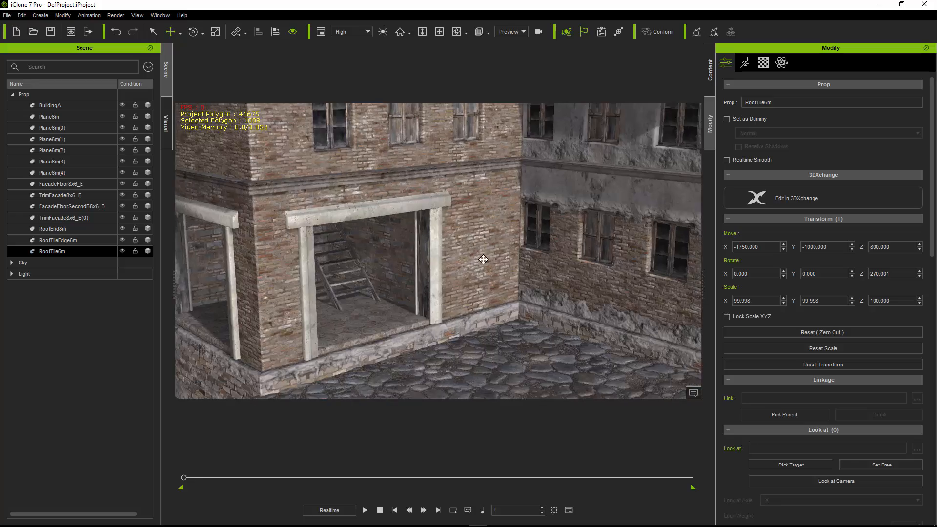
{"action": "mouse_move", "coordinate": [481, 259]}
{"action": "right_mouse_down"}
{"action": "mouse_move", "coordinate": [488, 269]}
{"action": "mouse_move", "coordinate": [490, 253]}
{"action": "right_mouse_up"}
{"action": "scroll", "coordinate": [491, 253], "scroll_direction": "down", "scroll_amount": 2}
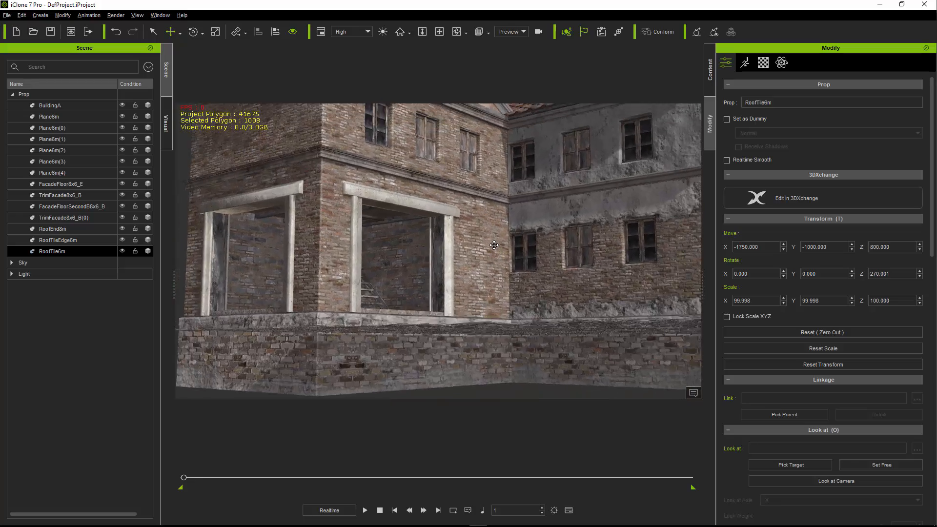
{"action": "middle_click_drag", "start_coordinate": [493, 240], "coordinate": [473, 251]}
{"action": "scroll", "coordinate": [473, 268], "scroll_direction": "down", "scroll_amount": 4}
{"action": "right_click_drag", "start_coordinate": [475, 273], "coordinate": [454, 276]}
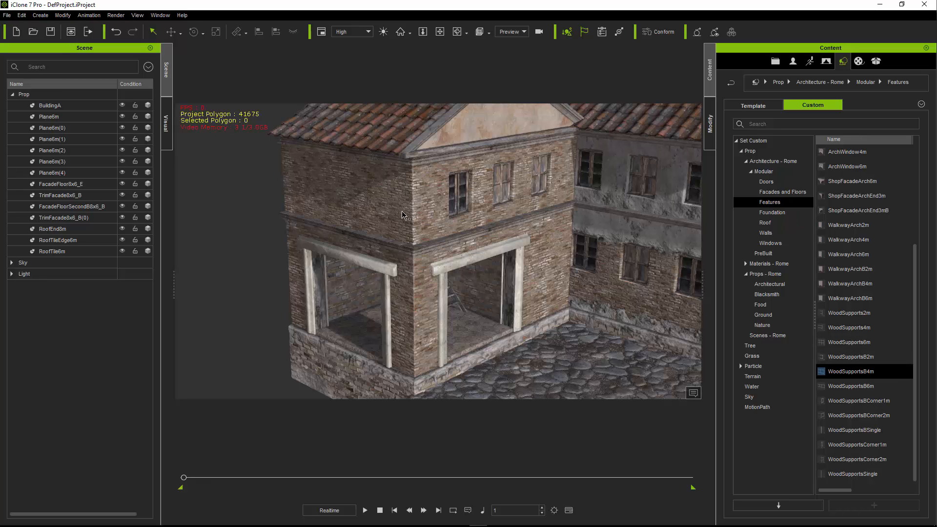
- Add WoodSupportsBCorner1m from the modular Features and place it at the upper storey's front corner, at X -1850, Y -1000
{"action": "left_click", "coordinate": [110, 207]}
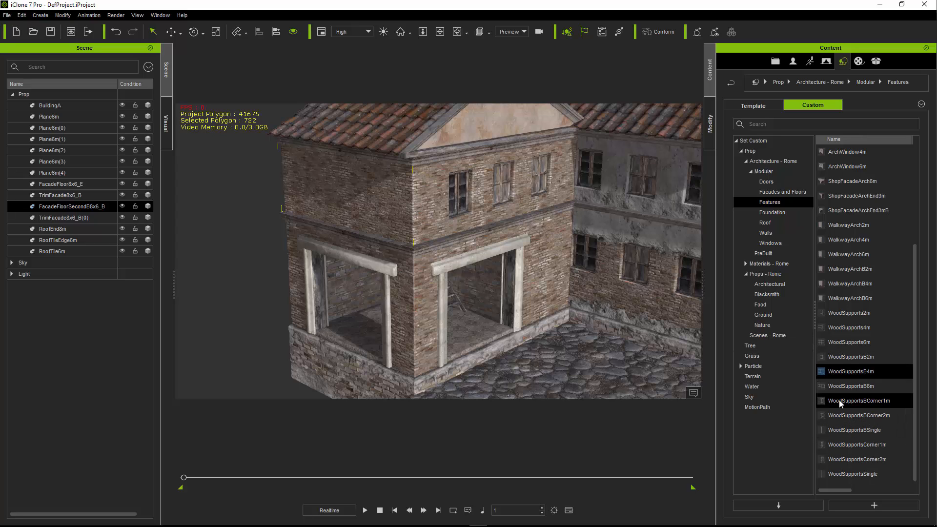
{"action": "left_click_drag", "start_coordinate": [862, 401], "coordinate": [446, 388]}
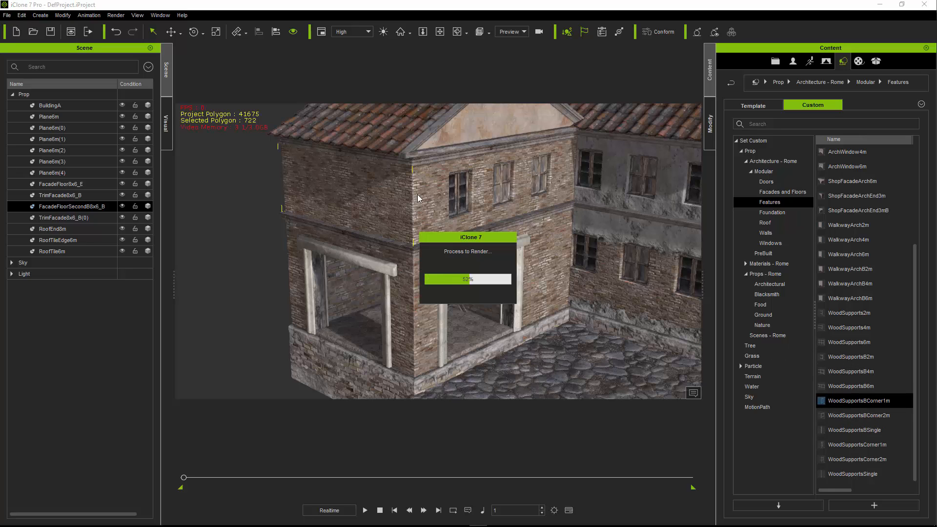
{"action": "left_click_drag", "start_coordinate": [438, 376], "coordinate": [478, 240]}
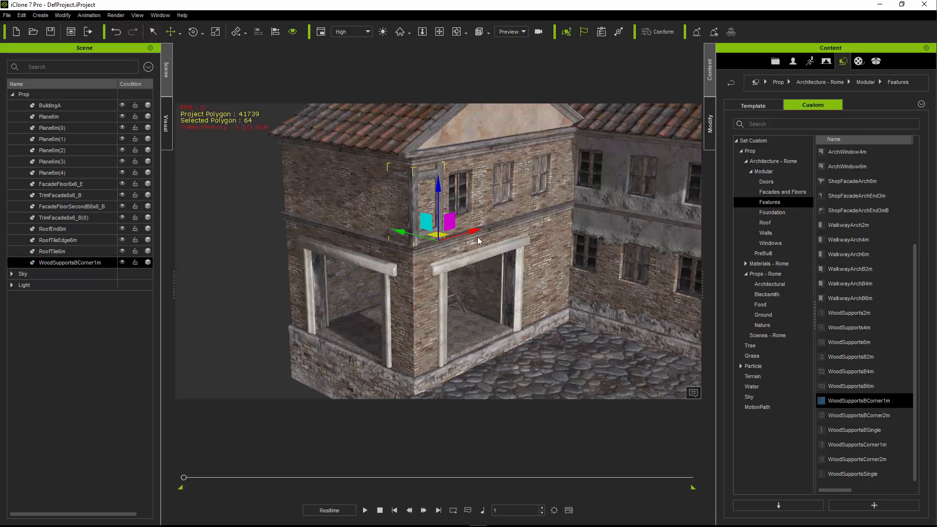
- Set the corner wood support's Z position to 450 to seat it at the base of the upper storey
{"action": "left_click", "coordinate": [711, 107]}
{"action": "left_click_drag", "start_coordinate": [893, 247], "coordinate": [828, 230]}
{"action": "type", "text": "450"}
{"action": "key", "text": "Return"}
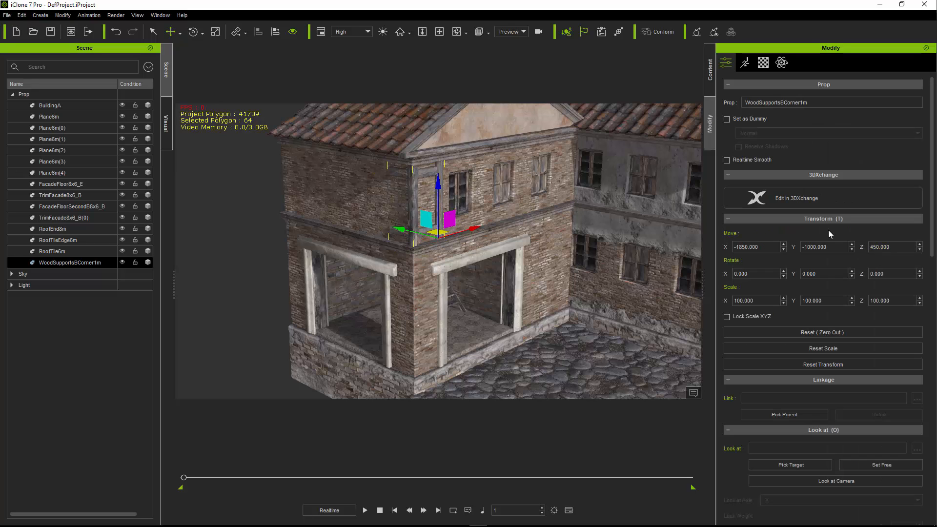
- Add WoodSupportsB4m to the scene and align it to the corner wood support by pivot on X, Y and Z
{"action": "left_click", "coordinate": [711, 90]}
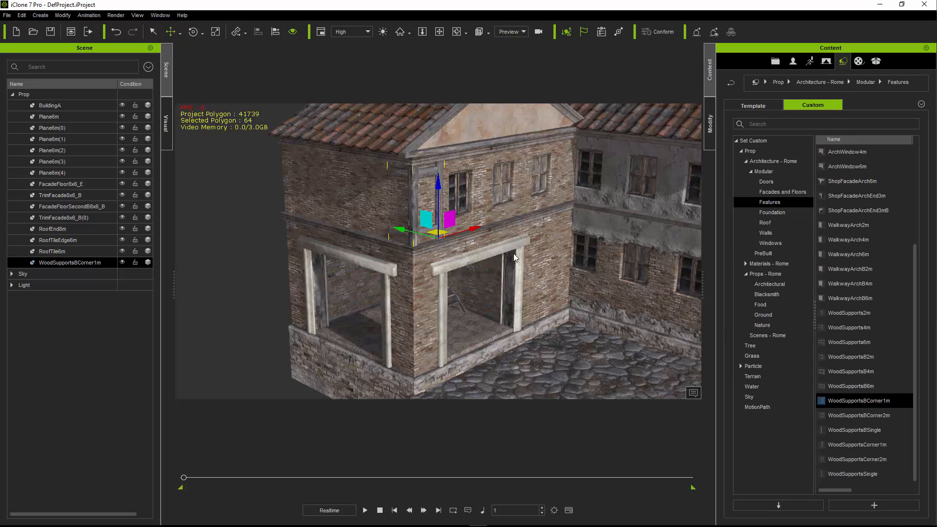
{"action": "left_click_drag", "start_coordinate": [856, 374], "coordinate": [326, 176]}
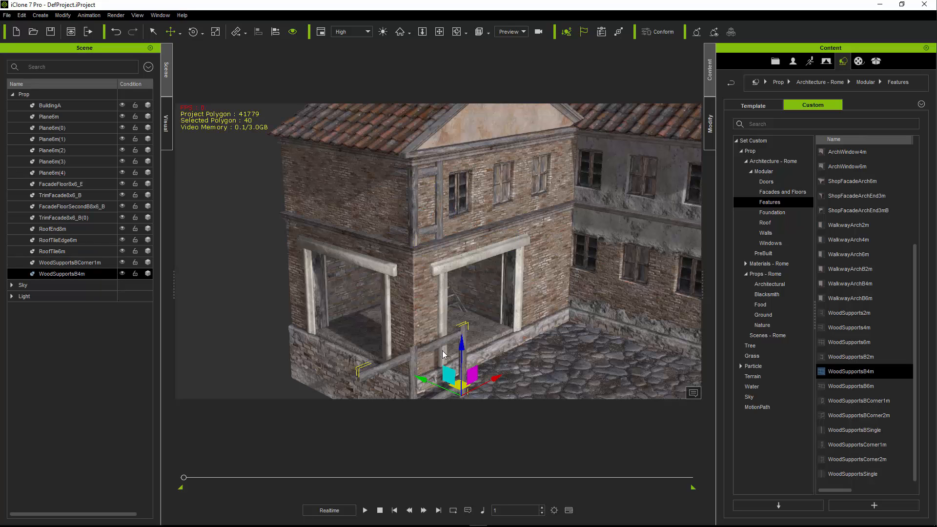
{"action": "left_click", "coordinate": [419, 204]}
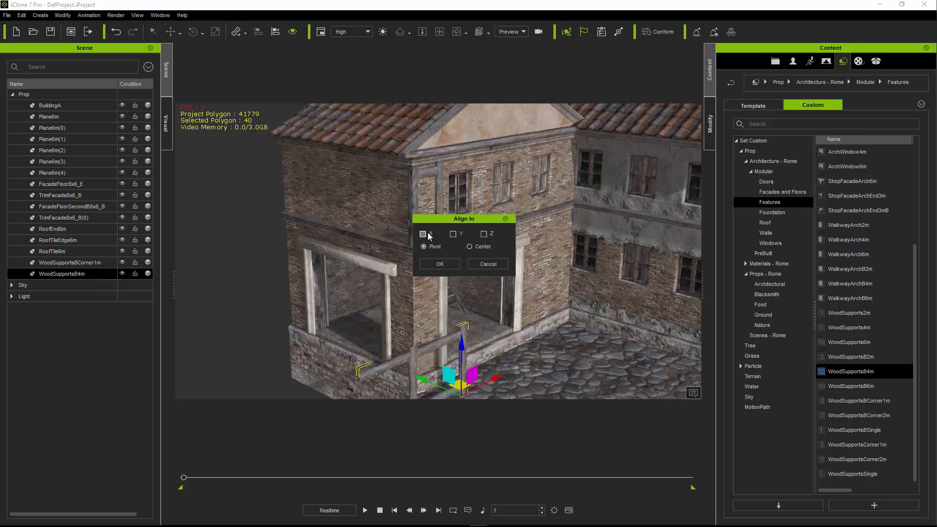
{"action": "left_click", "coordinate": [427, 235]}
{"action": "left_click", "coordinate": [454, 235]}
{"action": "left_click", "coordinate": [482, 235]}
{"action": "left_click", "coordinate": [450, 266]}
- Rotate WoodSupportsB4m about its Z axis so it lies against the building's upper side wall
{"action": "key", "text": "e"}
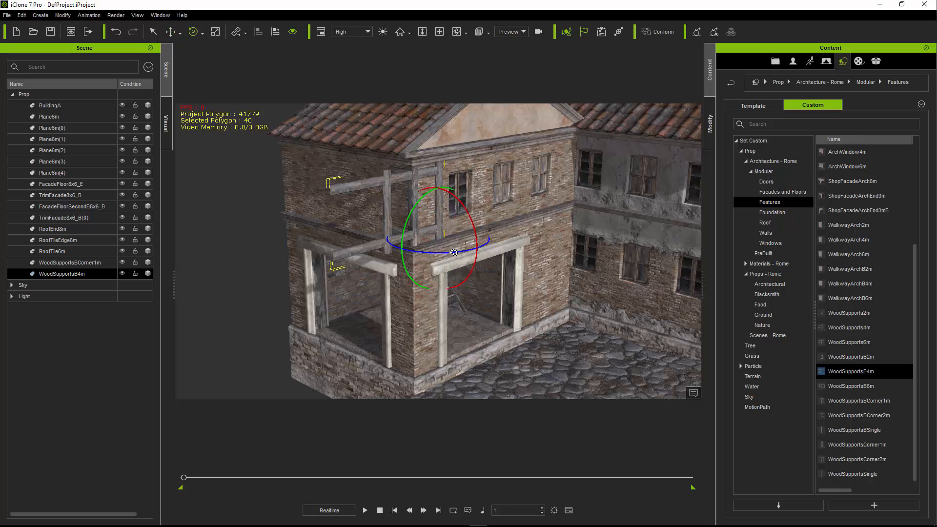
{"action": "left_click_drag", "start_coordinate": [452, 252], "coordinate": [357, 236]}
{"action": "key", "text": "w"}
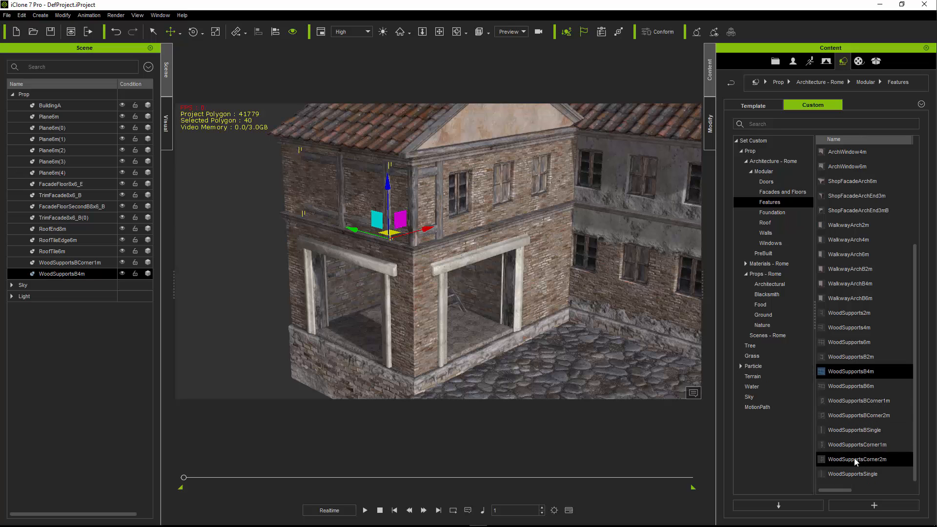
- Add WoodSupportsBSingle to the scene and align it to WoodSupportsB4m by pivot on X, Y and Z
{"action": "left_click_drag", "start_coordinate": [866, 430], "coordinate": [443, 391]}
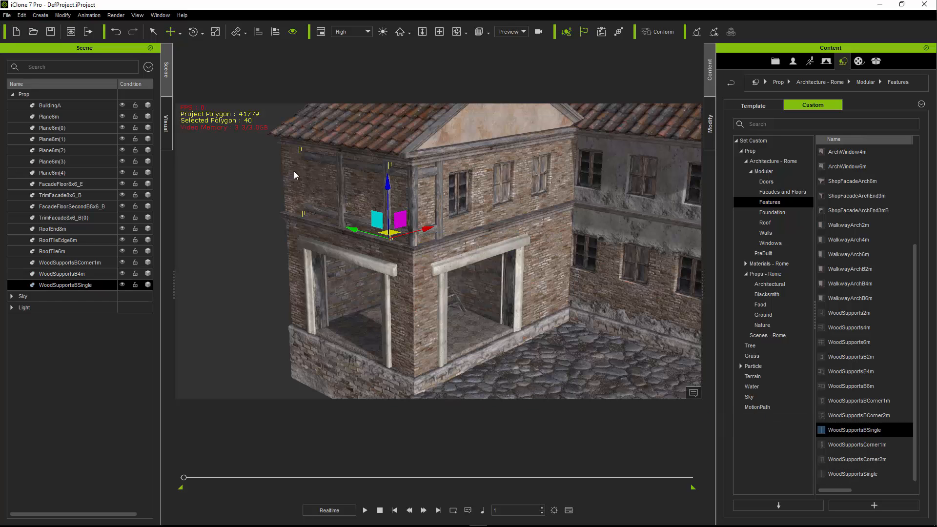
{"action": "left_click", "coordinate": [312, 155]}
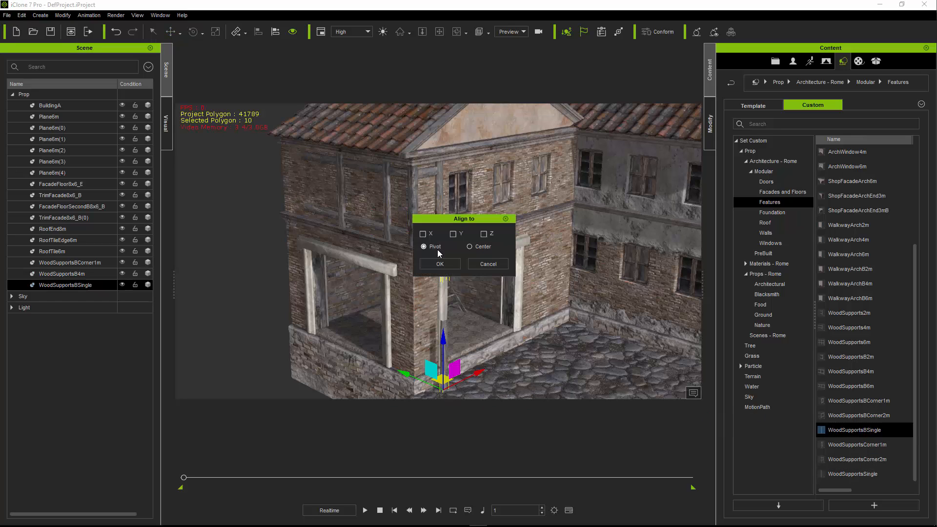
{"action": "left_click", "coordinate": [424, 235]}
{"action": "left_click", "coordinate": [453, 235]}
{"action": "left_click", "coordinate": [440, 263]}
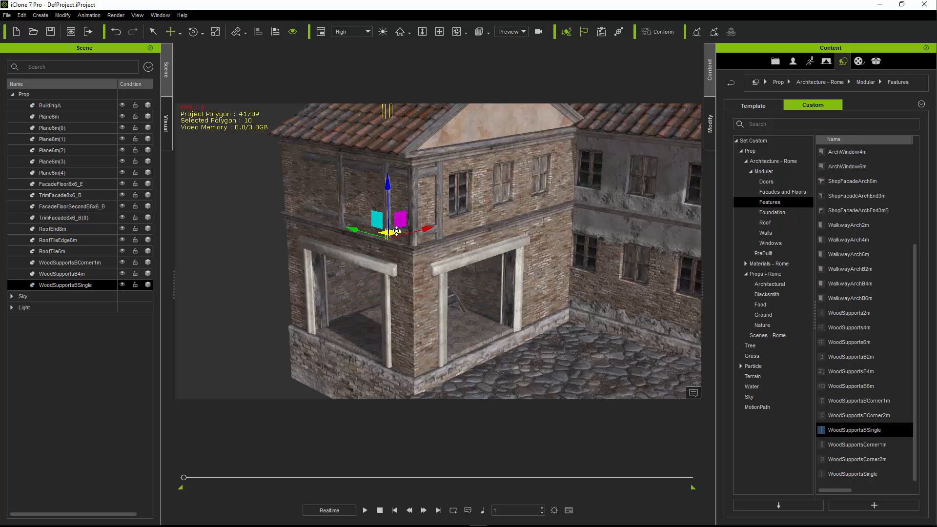
- Move the single wood support to the far end of the side wall, turn it to face the wall and seat it against the beams
{"action": "left_click_drag", "start_coordinate": [346, 234], "coordinate": [309, 218]}
{"action": "key", "text": "e"}
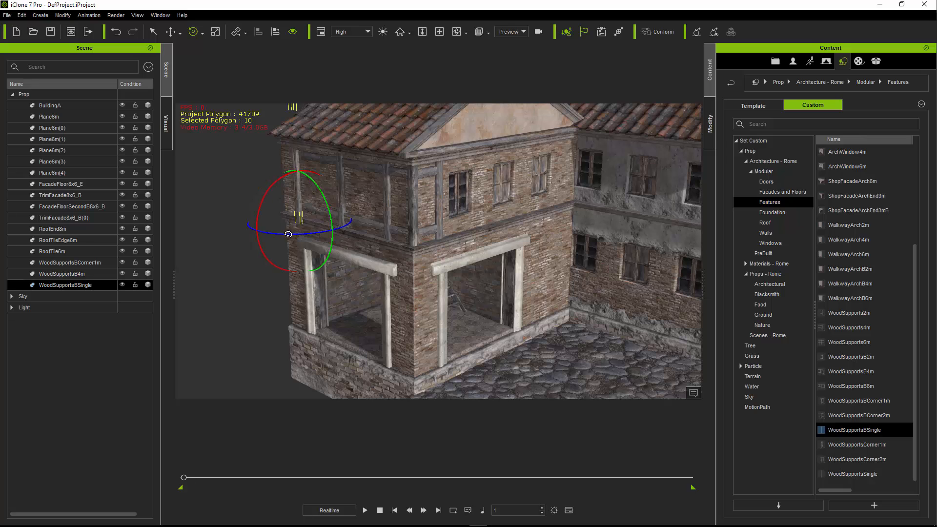
{"action": "middle_click_drag", "start_coordinate": [329, 210], "coordinate": [410, 299]}
{"action": "scroll", "coordinate": [411, 298], "scroll_direction": "up", "scroll_amount": 5}
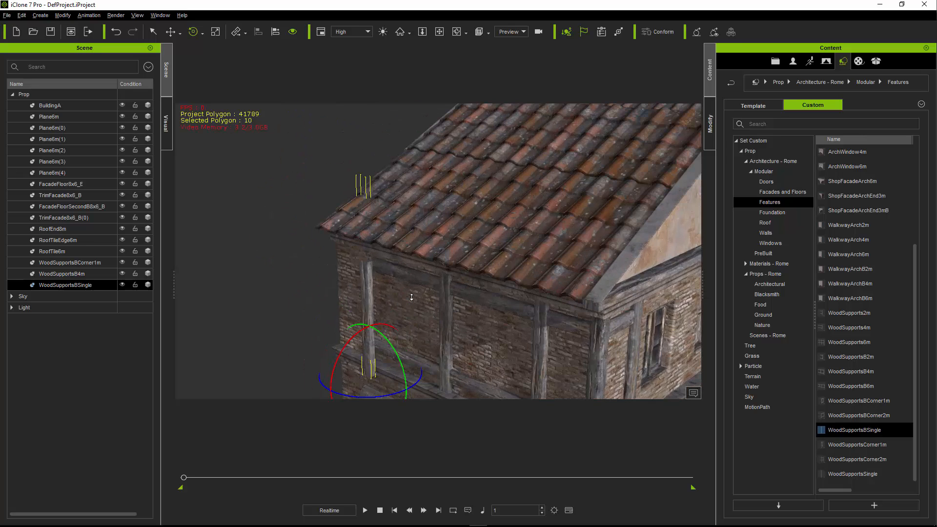
{"action": "key", "text": "w"}
{"action": "mouse_move", "coordinate": [374, 363]}
{"action": "left_mouse_down"}
{"action": "mouse_move", "coordinate": [331, 346]}
{"action": "mouse_move", "coordinate": [368, 355]}
{"action": "left_mouse_up"}
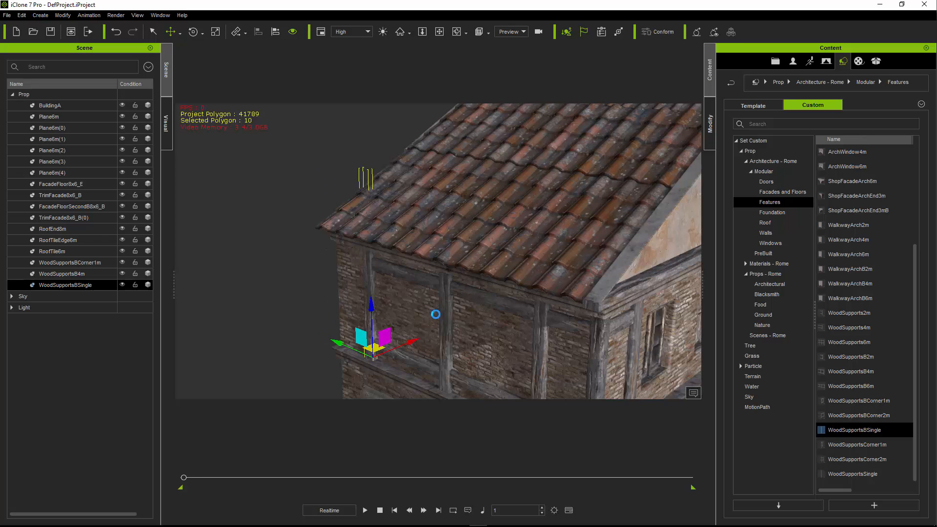
{"action": "middle_click_drag", "start_coordinate": [453, 324], "coordinate": [380, 203]}
{"action": "scroll", "coordinate": [397, 247], "scroll_direction": "down", "scroll_amount": 2}
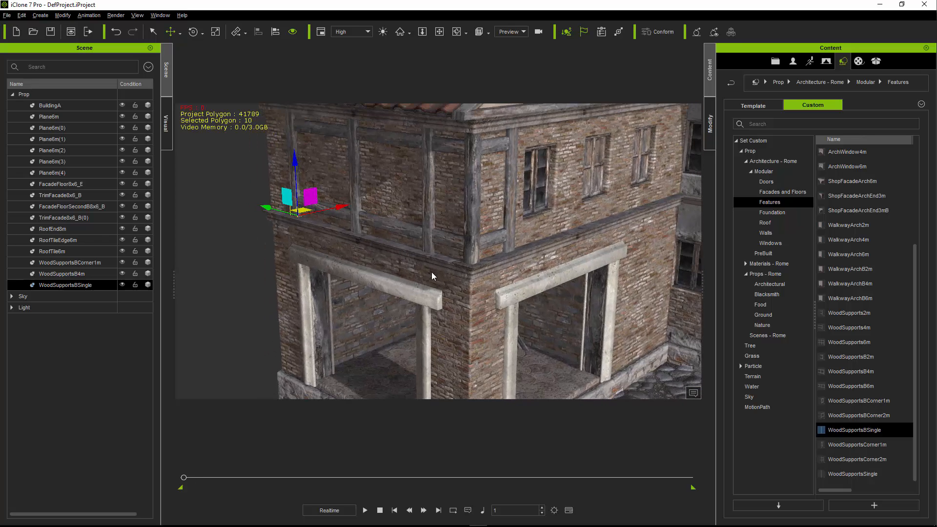
{"action": "mouse_move", "coordinate": [432, 275]}
{"action": "right_mouse_down"}
{"action": "mouse_move", "coordinate": [458, 287]}
{"action": "mouse_move", "coordinate": [439, 280]}
{"action": "right_mouse_up"}
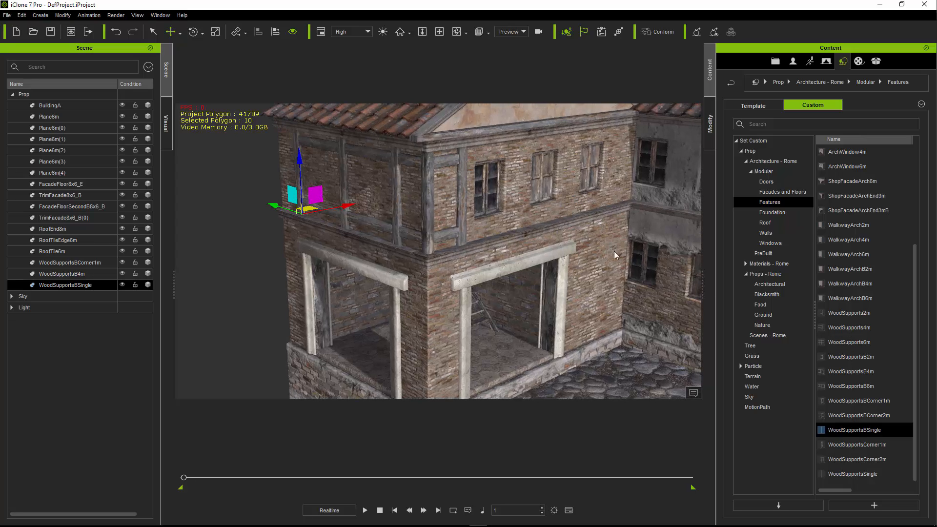
- Add WoodSupportsB6m to the scene and align it to the corner wood support by pivot on X, Y and Z
{"action": "left_click_drag", "start_coordinate": [852, 387], "coordinate": [586, 385]}
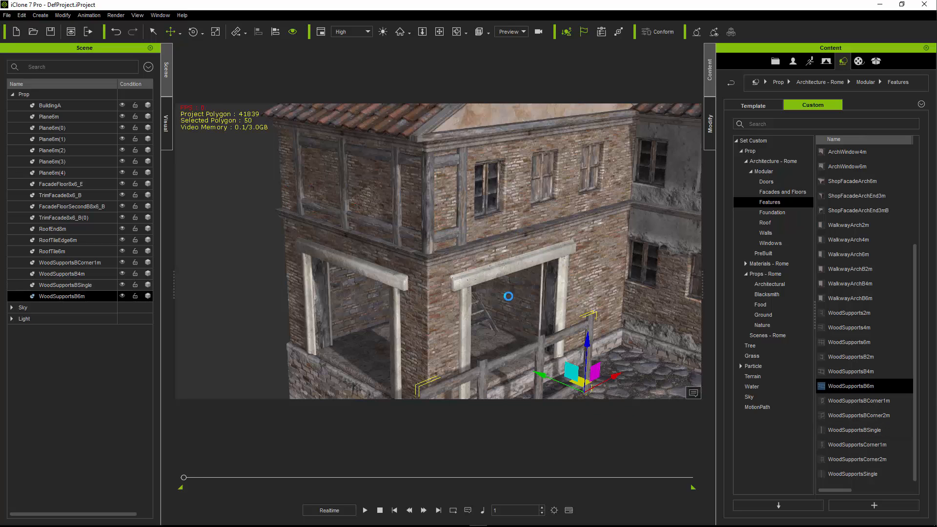
{"action": "left_click", "coordinate": [275, 32]}
{"action": "left_click", "coordinate": [460, 163]}
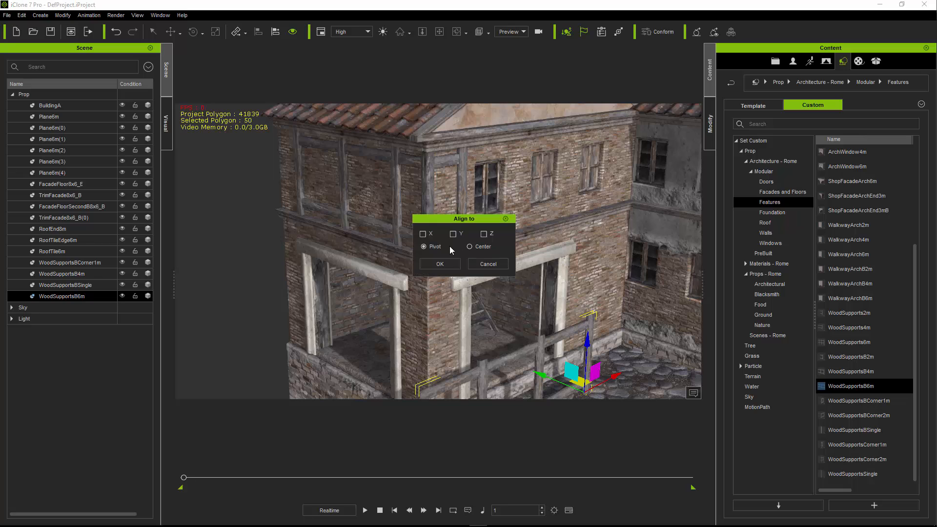
{"action": "left_click", "coordinate": [453, 234]}
{"action": "left_click", "coordinate": [484, 233]}
{"action": "left_click", "coordinate": [445, 262]}
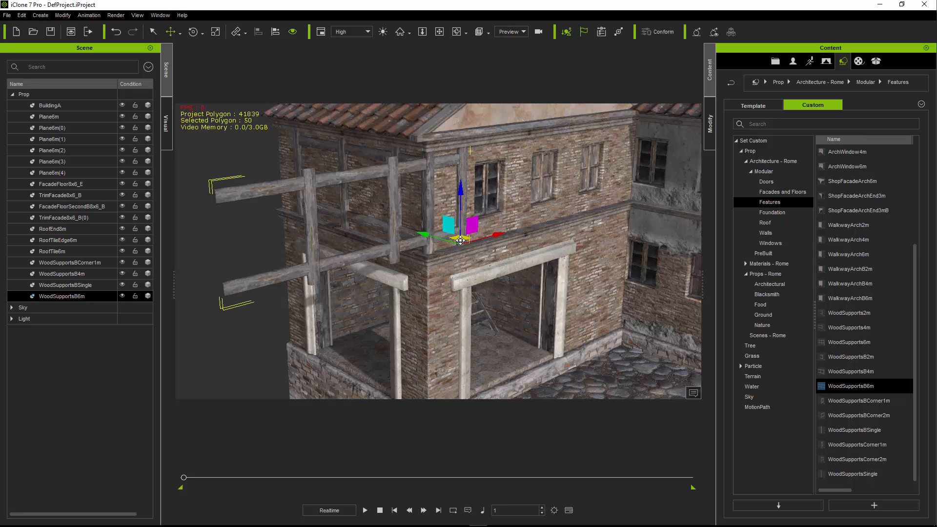
- Slide WoodSupportsB6m along the X axis so it spans the front upper storey between the corner support and BuildingA
{"action": "left_click_drag", "start_coordinate": [490, 241], "coordinate": [631, 200]}
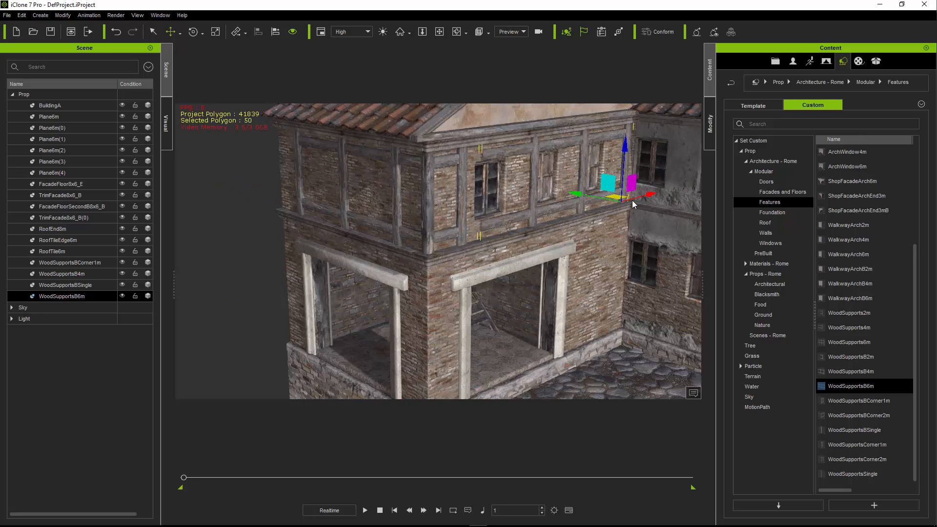
{"action": "right_click_drag", "start_coordinate": [531, 239], "coordinate": [424, 301]}
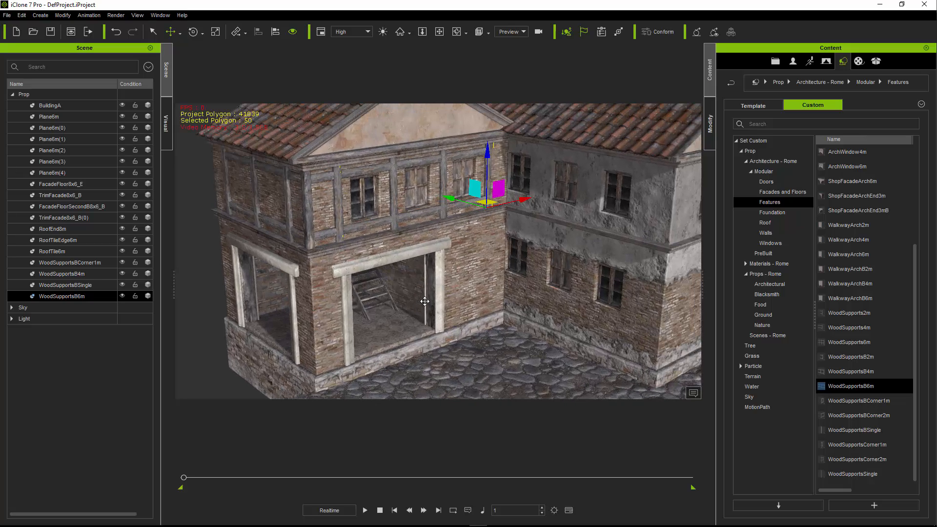
{"action": "right_click_drag", "start_coordinate": [536, 332], "coordinate": [613, 287]}
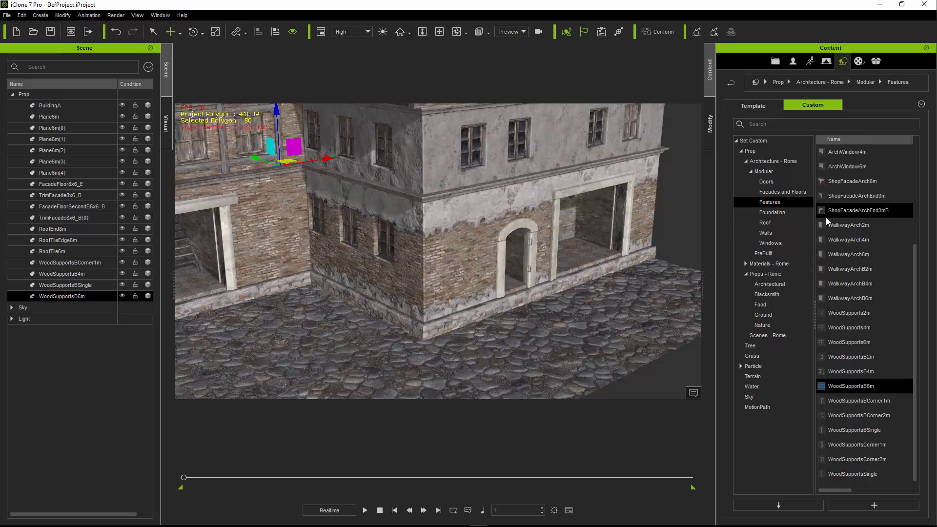
- Add Walkway_Elevated6m from the Ground props and place it in front of BuildingA's arched doorway, at X -1000, Y -1850
{"action": "left_click", "coordinate": [763, 316]}
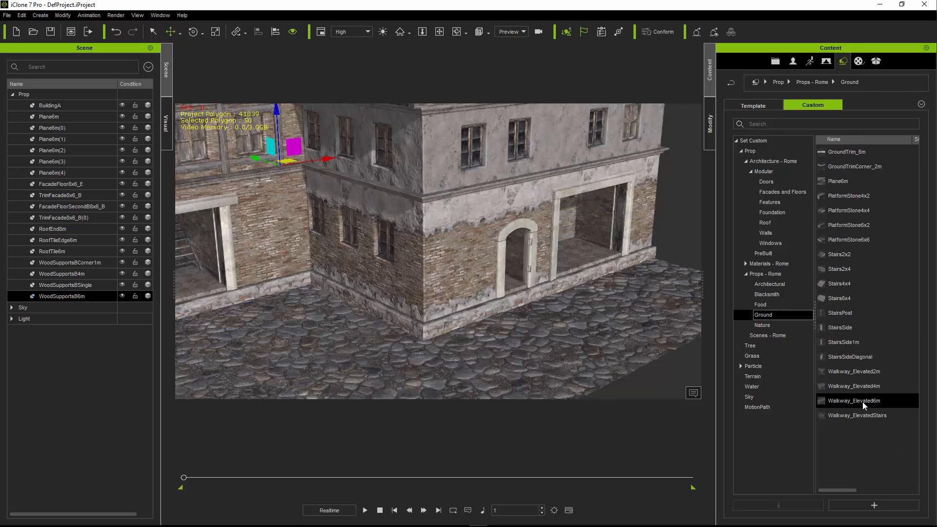
{"action": "left_click_drag", "start_coordinate": [863, 404], "coordinate": [513, 329]}
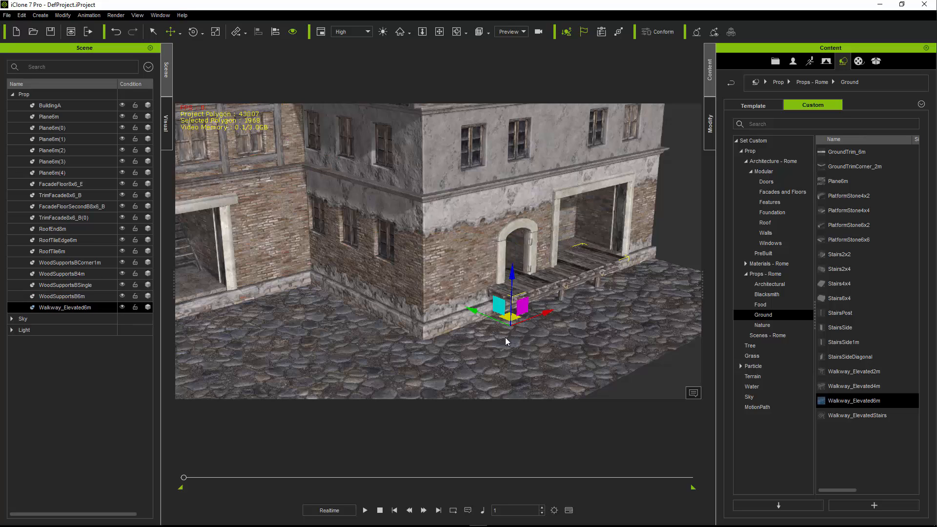
{"action": "left_click_drag", "start_coordinate": [514, 318], "coordinate": [487, 343]}
{"action": "left_click_drag", "start_coordinate": [517, 342], "coordinate": [544, 333]}
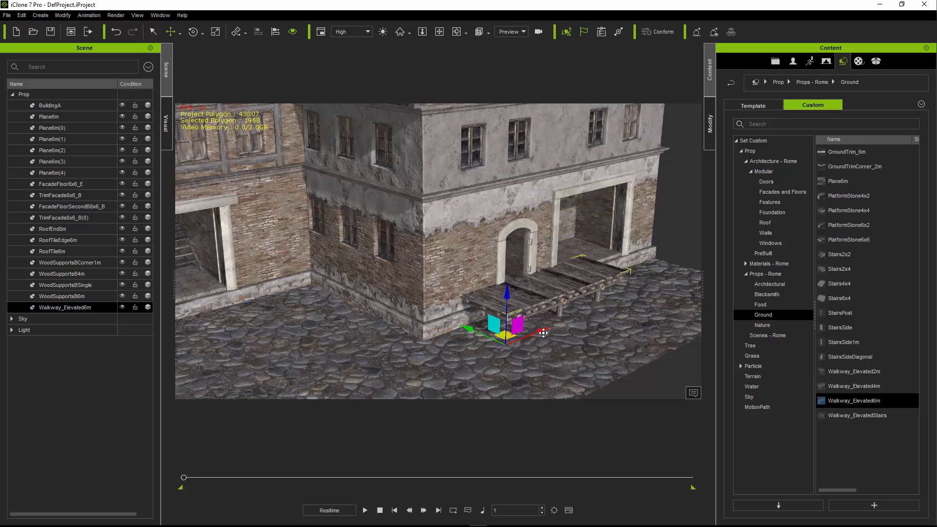
{"action": "right_click_drag", "start_coordinate": [525, 318], "coordinate": [500, 283]}
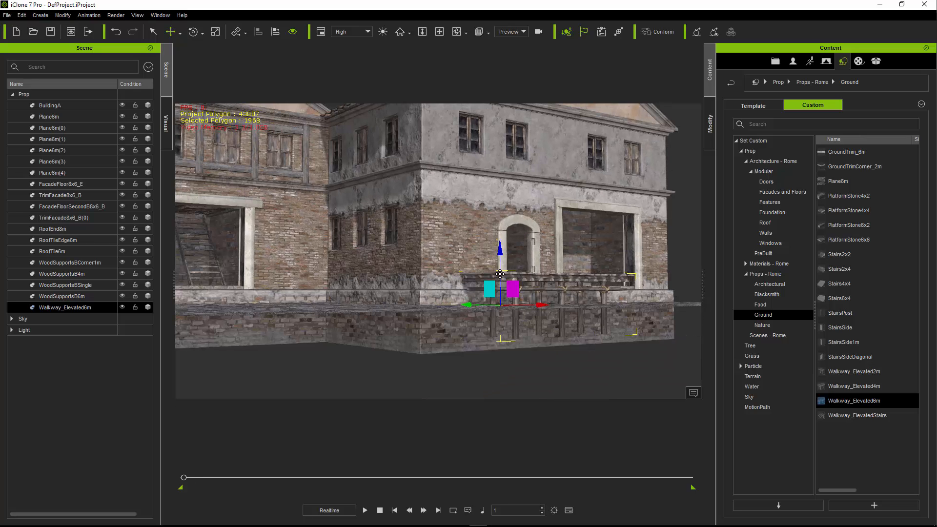
- Try raising the elevated walkway to Z positions of 50 and 25
{"action": "left_click_drag", "start_coordinate": [500, 251], "coordinate": [505, 228]}
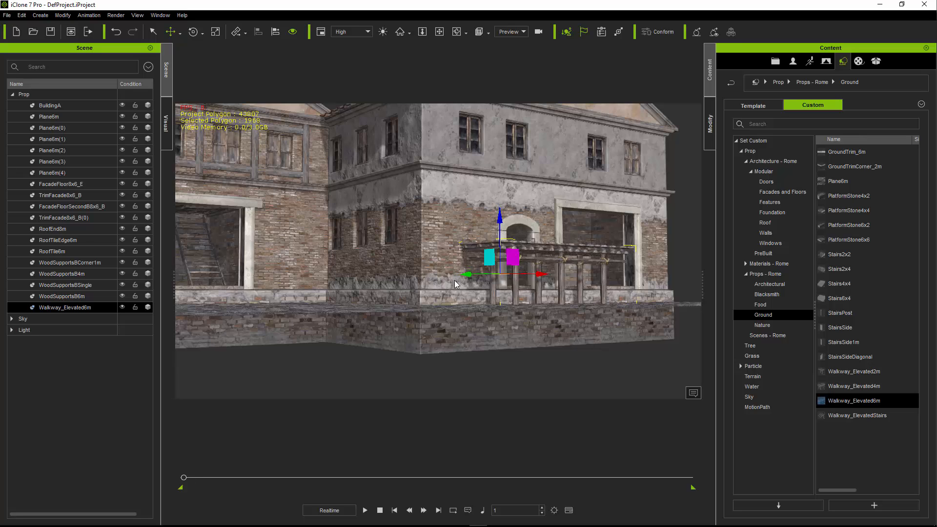
{"action": "right_click_drag", "start_coordinate": [472, 247], "coordinate": [492, 284]}
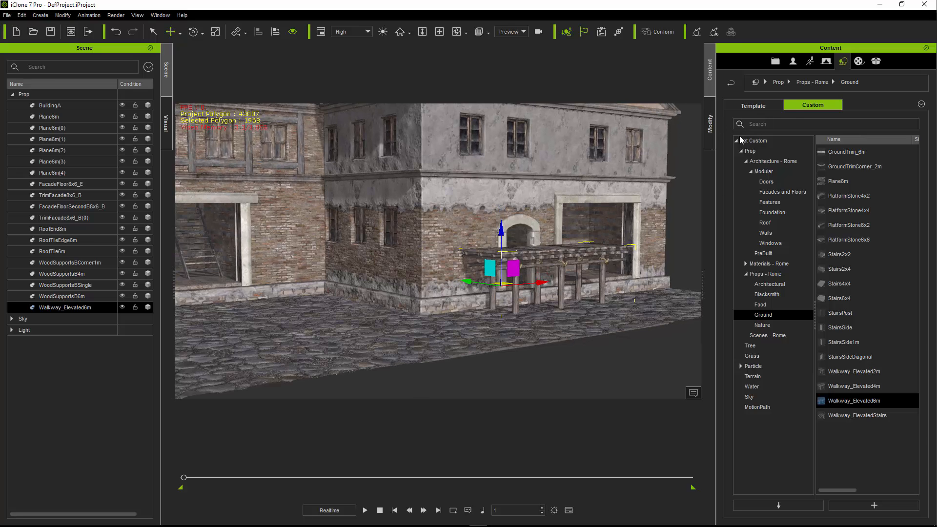
{"action": "left_click", "coordinate": [710, 124]}
{"action": "type", "text": "50"}
{"action": "key", "text": "Return"}
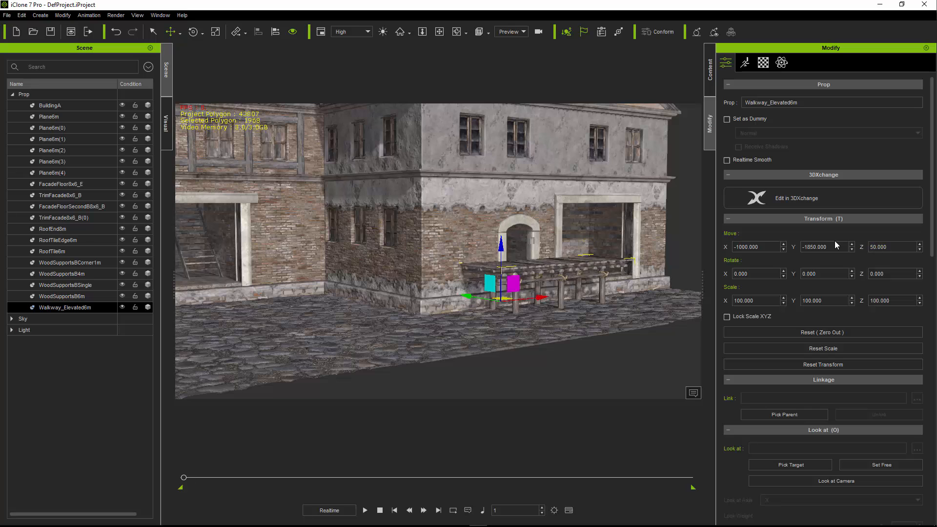
{"action": "right_click_drag", "start_coordinate": [605, 295], "coordinate": [528, 297]}
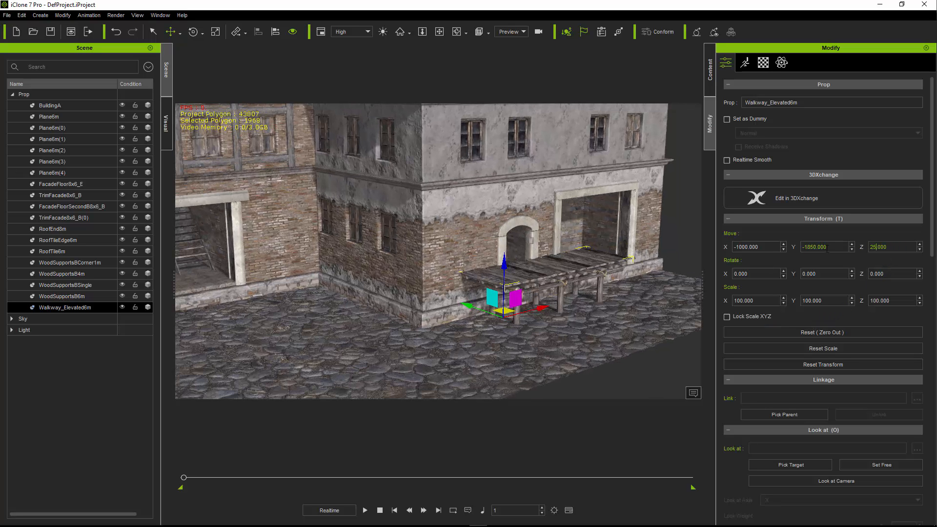
{"action": "key", "text": "Return"}
{"action": "right_click_drag", "start_coordinate": [657, 307], "coordinate": [791, 273]}
- Set the elevated walkway's Z position to 0
{"action": "left_click_drag", "start_coordinate": [891, 248], "coordinate": [848, 250]}
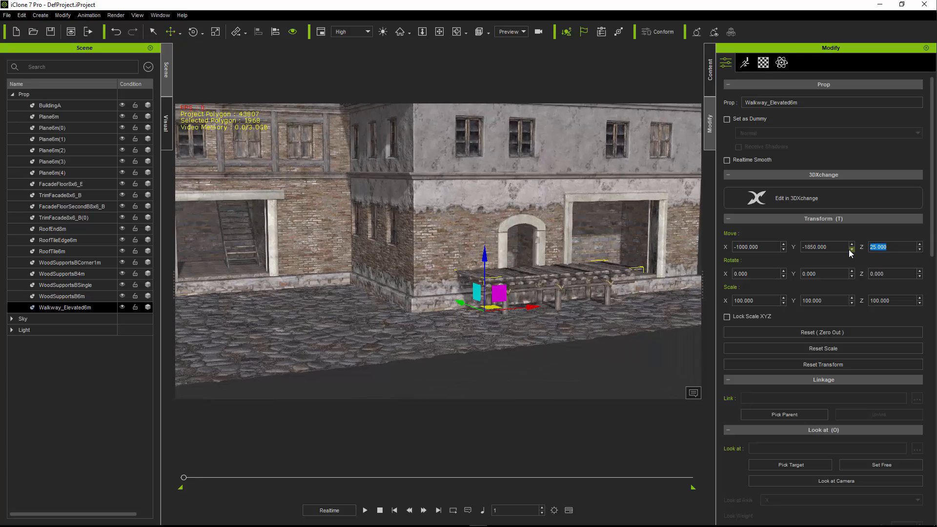
{"action": "type", "text": "0"}
{"action": "key", "text": "Return"}
{"action": "right_click_drag", "start_coordinate": [493, 293], "coordinate": [452, 265]}
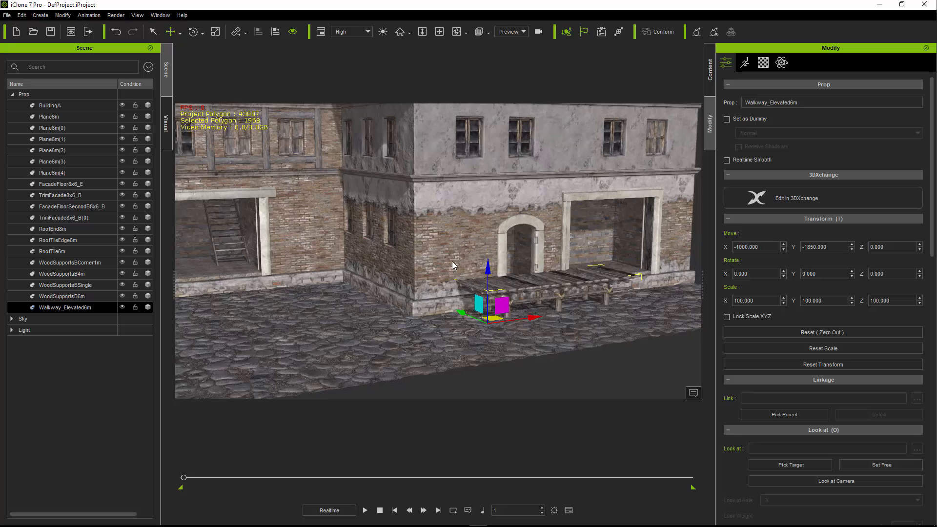
- Set BuildingA's Z position to 100 to raise its doorway above the walkway
{"action": "left_click", "coordinate": [437, 303]}
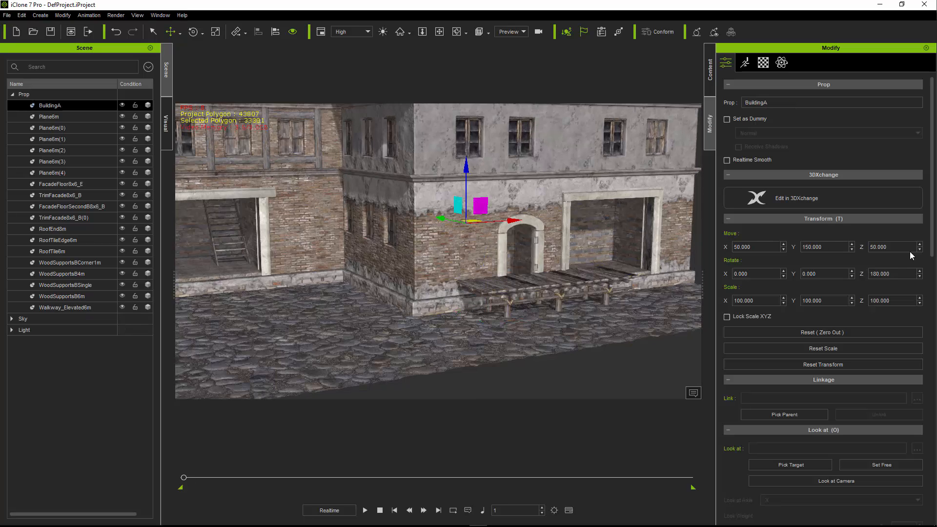
{"action": "type", "text": "100"}
{"action": "key", "text": "Return"}
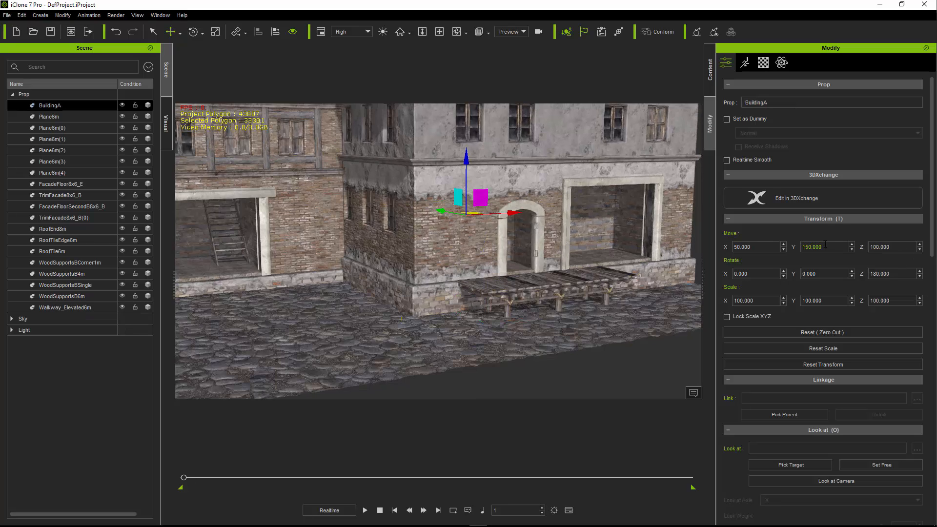
{"action": "right_click_drag", "start_coordinate": [433, 247], "coordinate": [460, 271]}
- Add Walkway_ElevatedStairs to the scene and align it to Walkway_Elevated6m by pivot on X and Y
{"action": "left_click", "coordinate": [524, 290]}
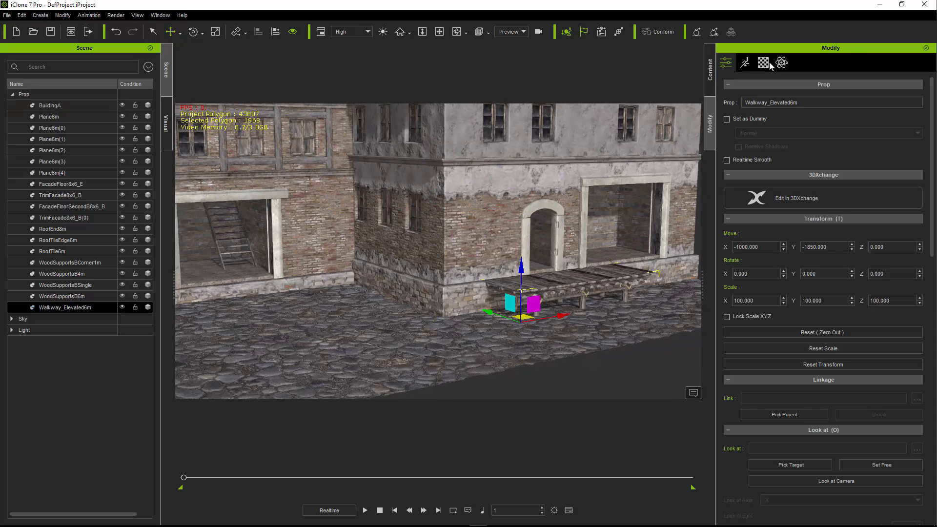
{"action": "left_click", "coordinate": [710, 69]}
{"action": "left_click_drag", "start_coordinate": [837, 417], "coordinate": [465, 327]}
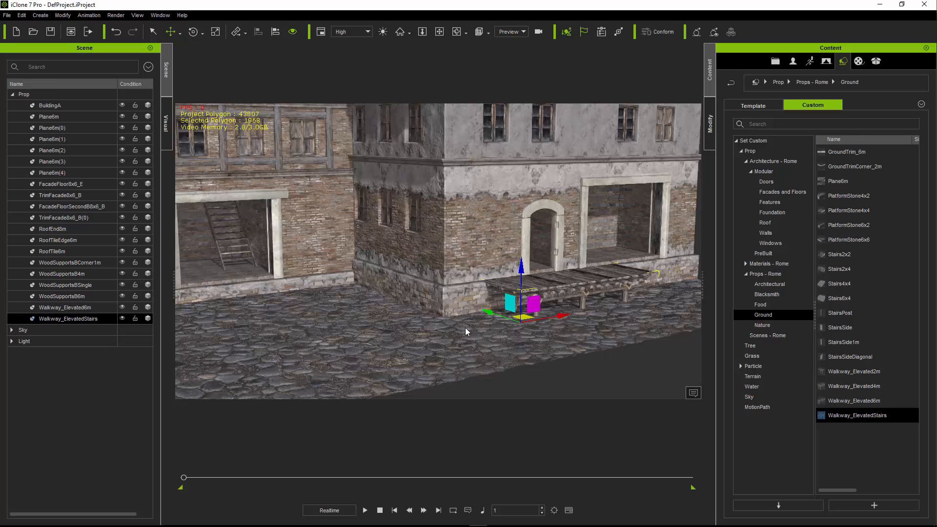
{"action": "key", "text": "alt+a"}
{"action": "left_click", "coordinate": [522, 292]}
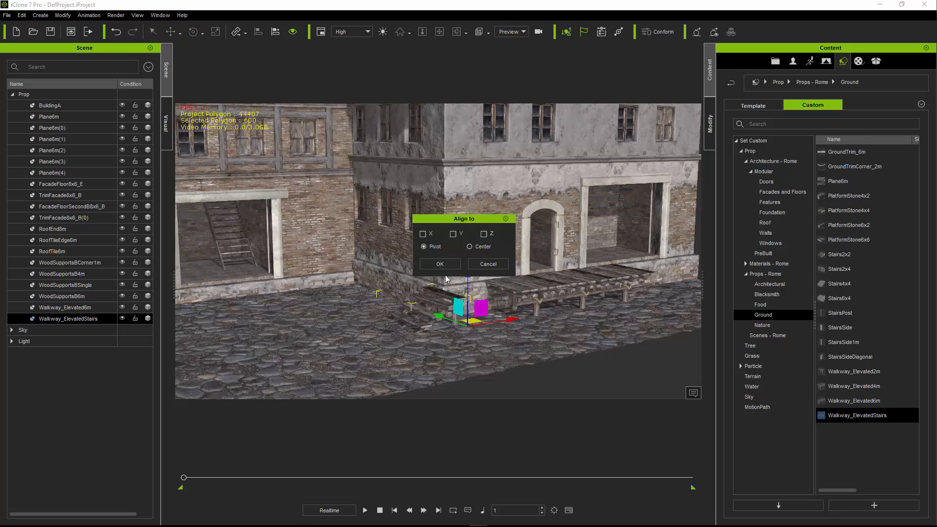
{"action": "left_click", "coordinate": [423, 233]}
{"action": "left_click", "coordinate": [453, 234]}
{"action": "left_click", "coordinate": [440, 264]}
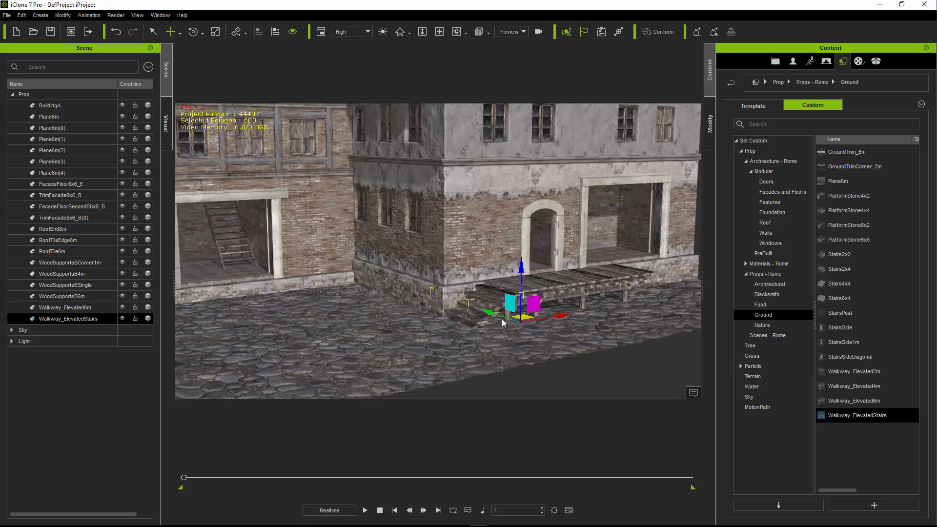
- Duplicate Walkway_Elevated6m and slide the copy along the X axis to extend the walkway past BuildingA's shop opening
{"action": "right_click_drag", "start_coordinate": [500, 327], "coordinate": [566, 291]}
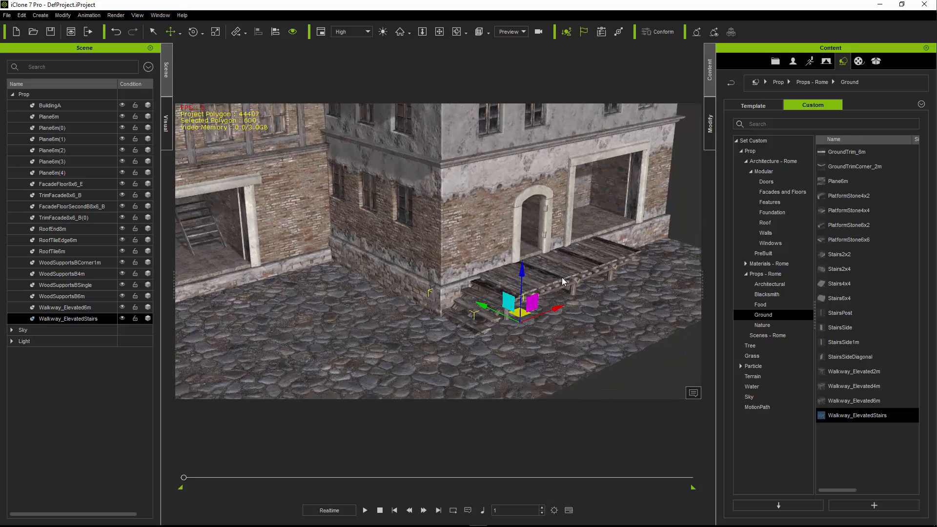
{"action": "left_click", "coordinate": [566, 291]}
{"action": "left_click_drag", "start_coordinate": [552, 310], "coordinate": [668, 264], "text": "ctrl"}
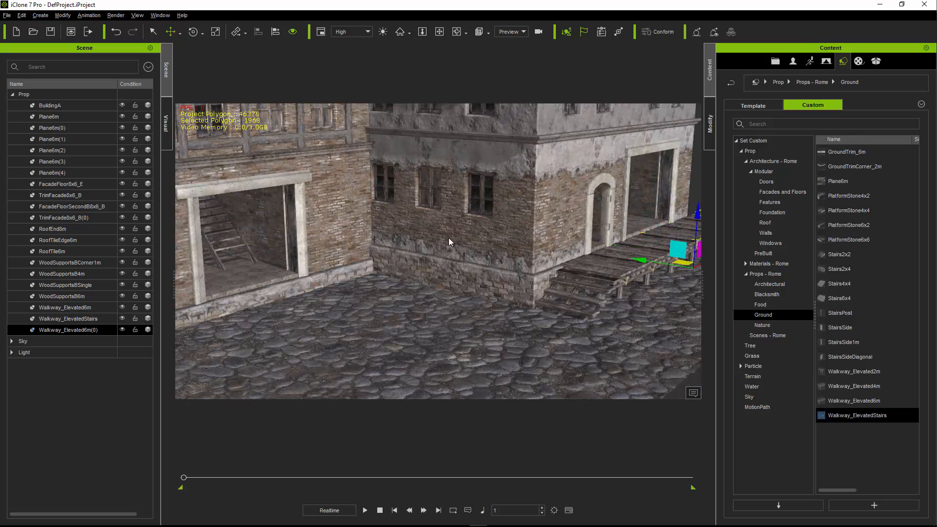
{"action": "middle_click_drag", "start_coordinate": [449, 238], "coordinate": [478, 353]}
{"action": "middle_click_drag", "start_coordinate": [461, 270], "coordinate": [445, 283]}
{"action": "scroll", "coordinate": [441, 294], "scroll_direction": "down", "scroll_amount": 3}
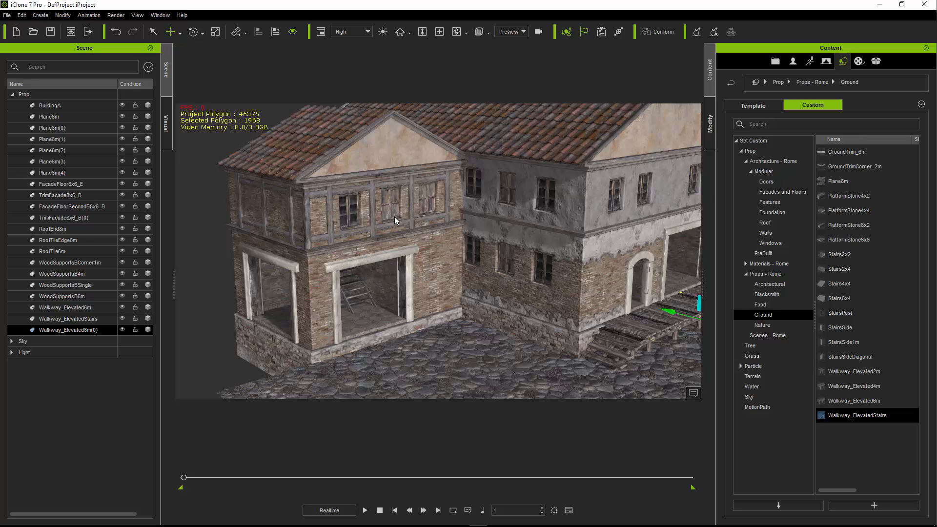
- Set Facade_Parent's Z position to 10 to lower the whole facade building toward the street
{"action": "right_click_drag", "start_coordinate": [373, 239], "coordinate": [384, 262]}
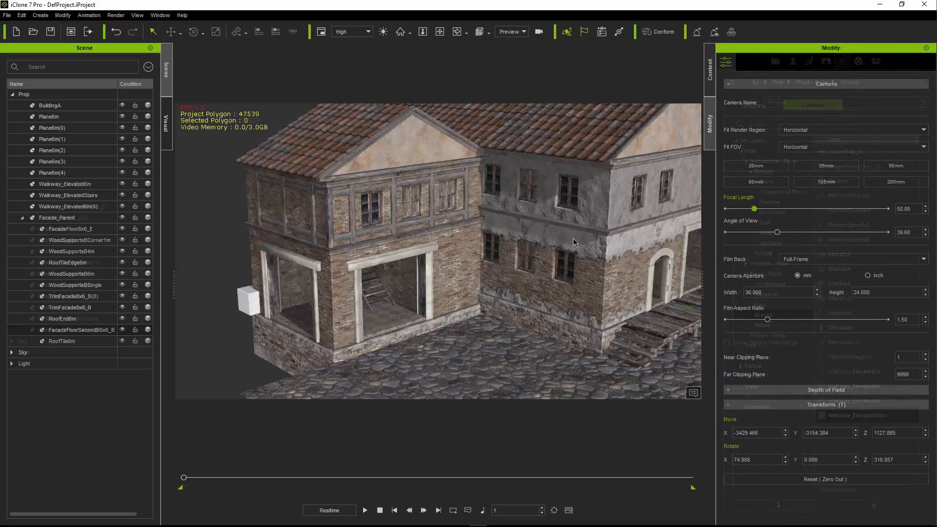
{"action": "left_click", "coordinate": [269, 289]}
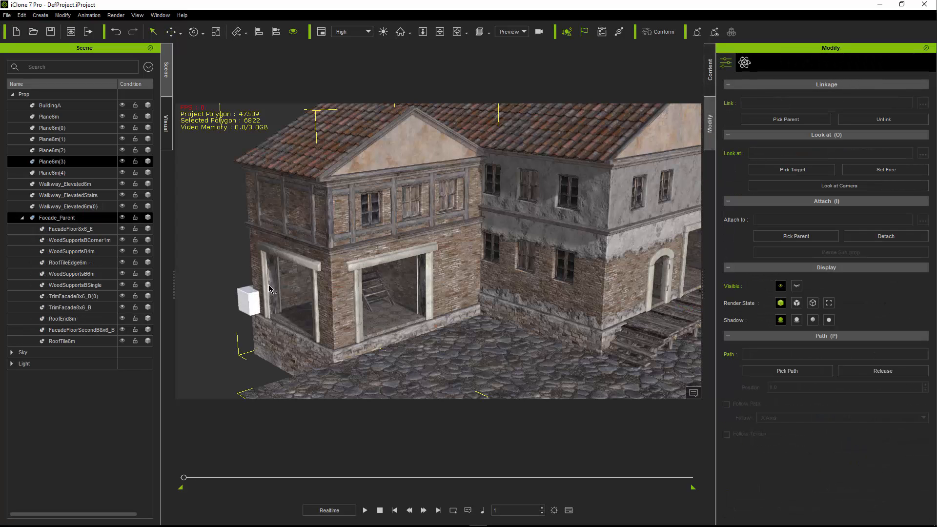
{"action": "left_click", "coordinate": [63, 219]}
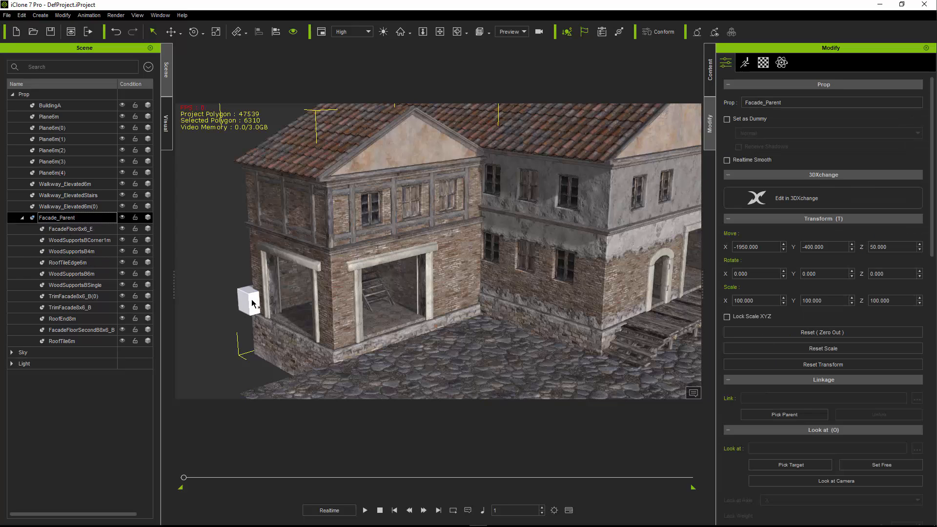
{"action": "left_click", "coordinate": [227, 274]}
{"action": "left_click", "coordinate": [243, 298]}
{"action": "type", "text": "10"}
{"action": "key", "text": "Return"}
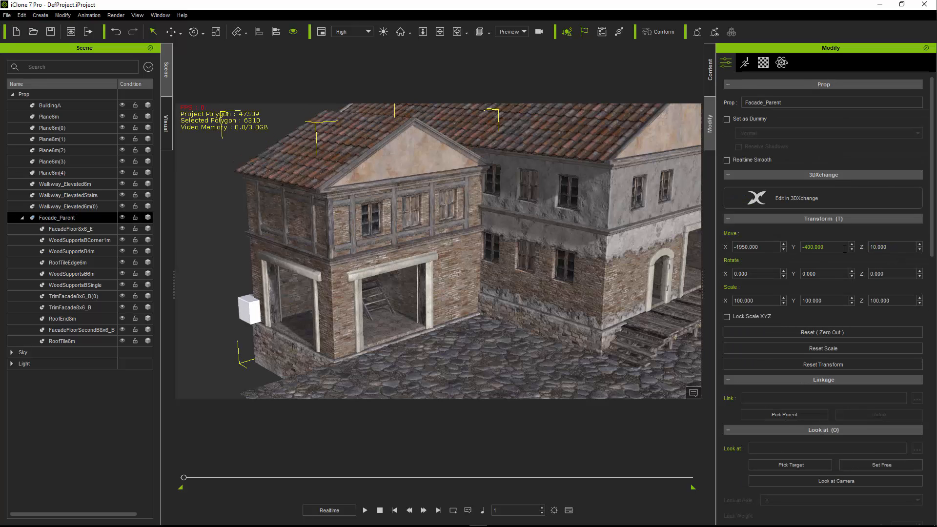
- Add PlatformStone6x6 from the Rome ground props to the cobblestone street between the facade building and BuildingA
{"action": "middle_click_drag", "start_coordinate": [420, 289], "coordinate": [446, 309]}
{"action": "scroll", "coordinate": [399, 306], "scroll_direction": "up", "scroll_amount": 5}
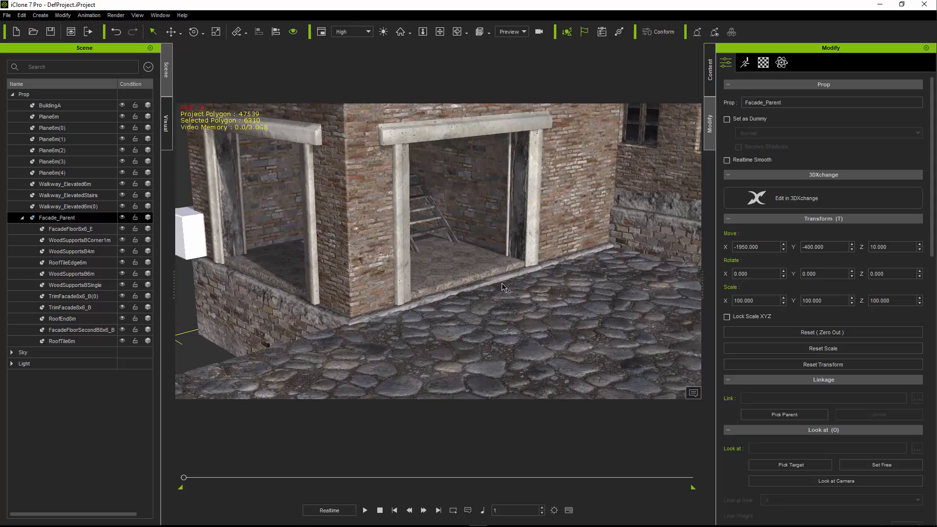
{"action": "middle_click_drag", "start_coordinate": [492, 288], "coordinate": [460, 301]}
{"action": "scroll", "coordinate": [488, 288], "scroll_direction": "down", "scroll_amount": 3}
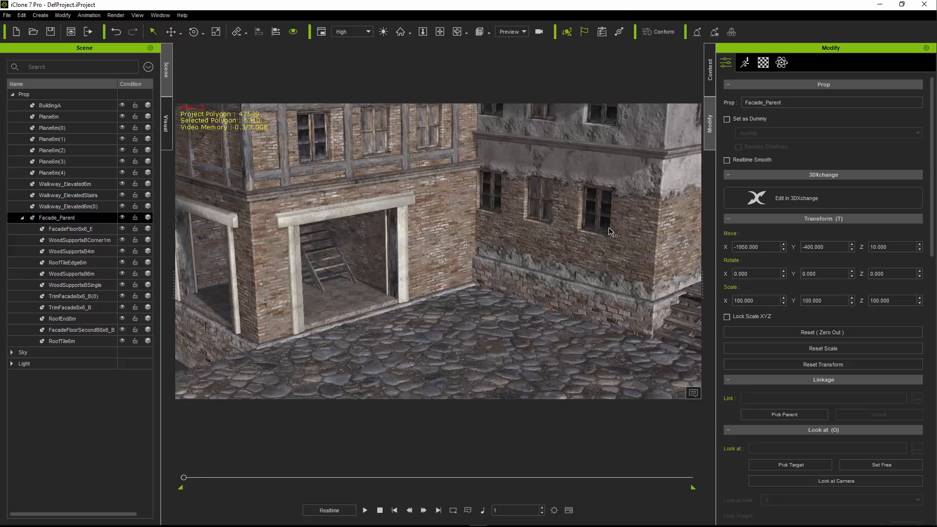
{"action": "left_click", "coordinate": [710, 69]}
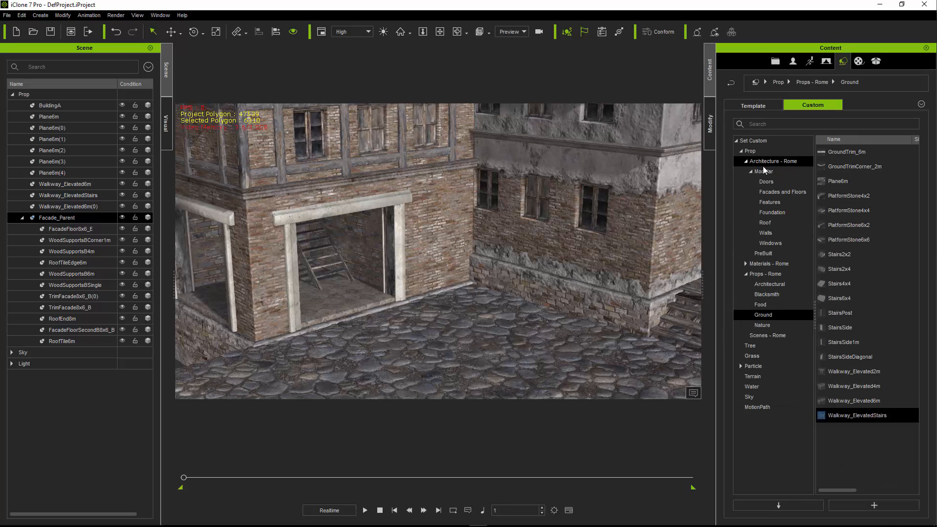
{"action": "left_click", "coordinate": [765, 274]}
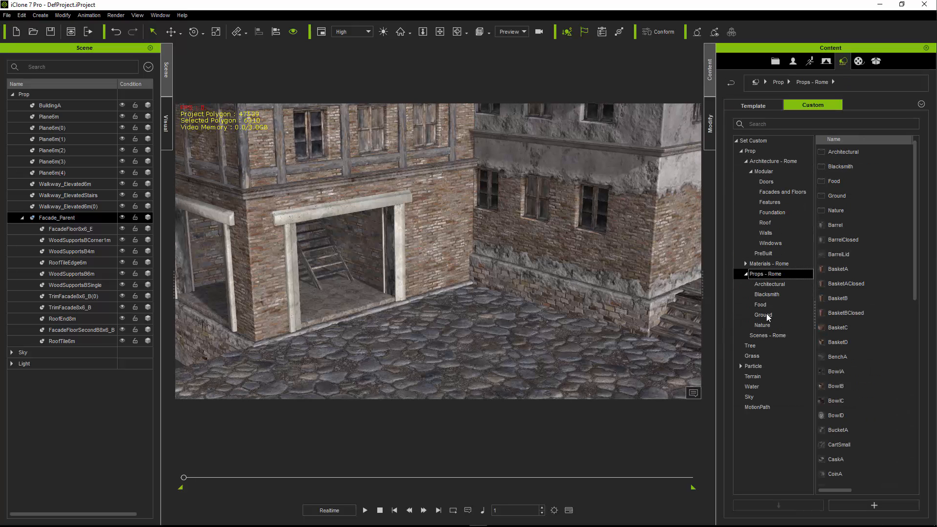
{"action": "left_click", "coordinate": [765, 315]}
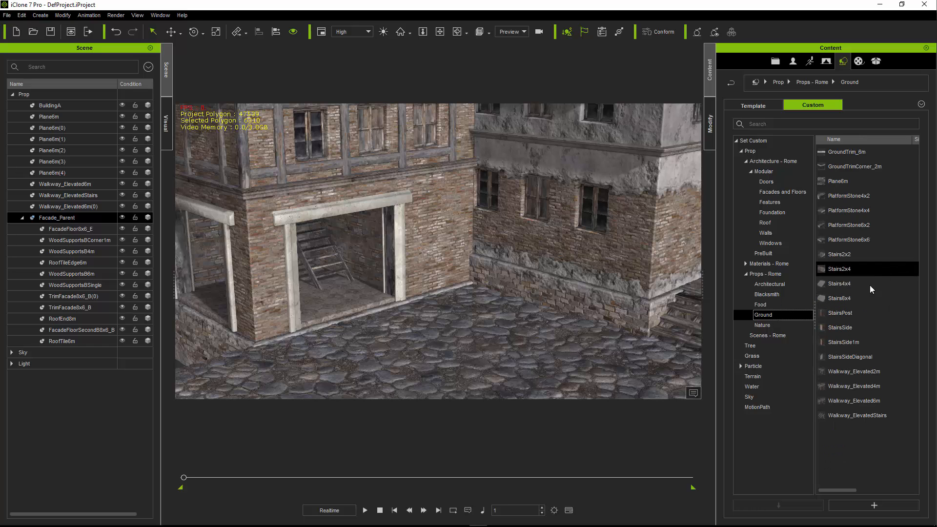
{"action": "left_click_drag", "start_coordinate": [849, 225], "coordinate": [517, 276]}
{"action": "key", "text": "Delete"}
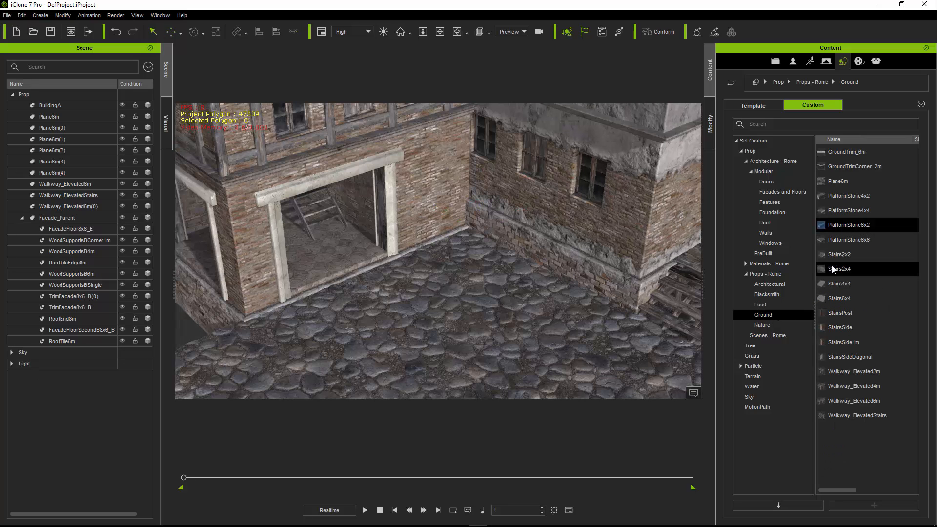
{"action": "left_click_drag", "start_coordinate": [848, 239], "coordinate": [500, 288]}
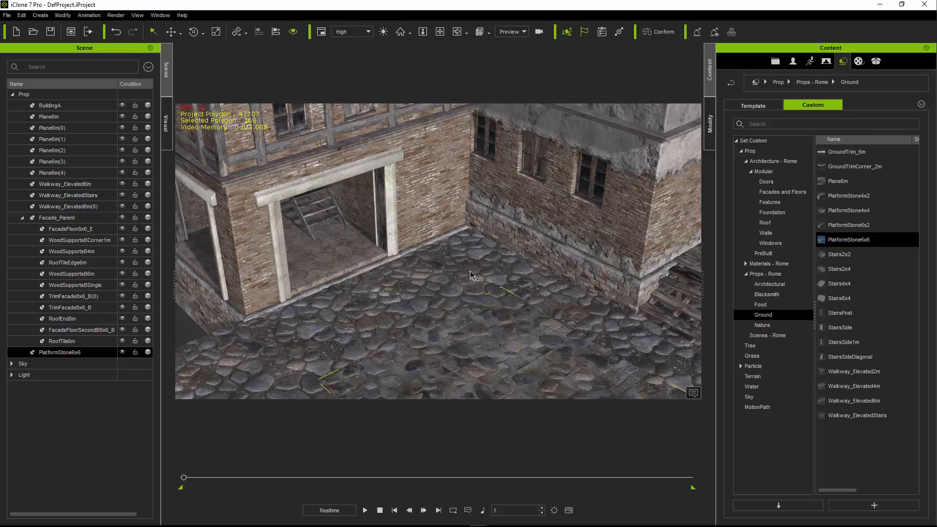
- Align PlatformStone6x6 to the cobblestone ground by pivot on Y and Z, and fit it into the building corner slightly above the ground
{"action": "key", "text": "w"}
{"action": "left_click", "coordinate": [462, 254]}
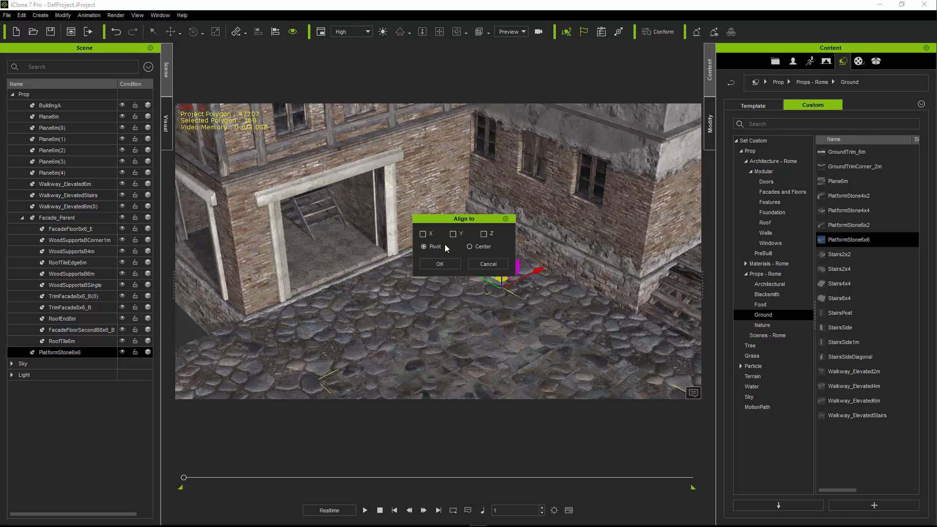
{"action": "left_click", "coordinate": [457, 235]}
{"action": "left_click", "coordinate": [482, 236]}
{"action": "left_click", "coordinate": [446, 262]}
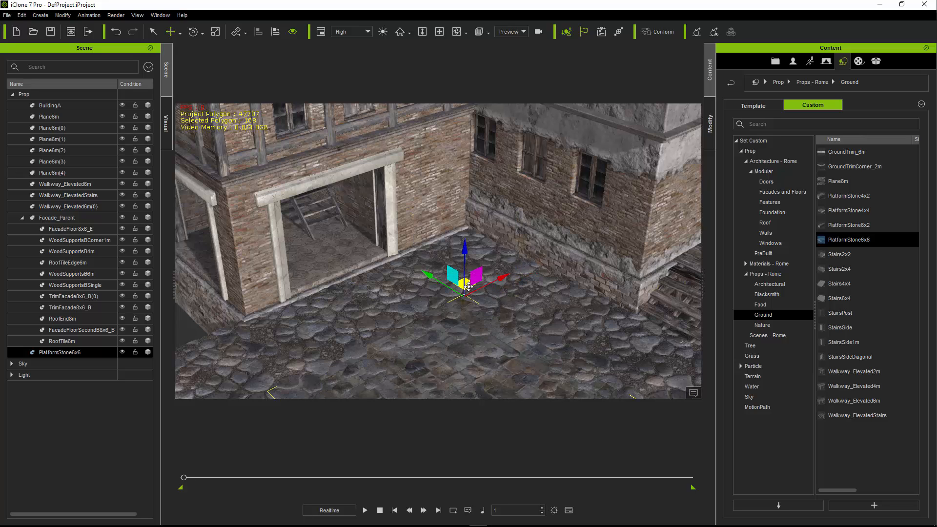
{"action": "left_click_drag", "start_coordinate": [470, 287], "coordinate": [525, 192]}
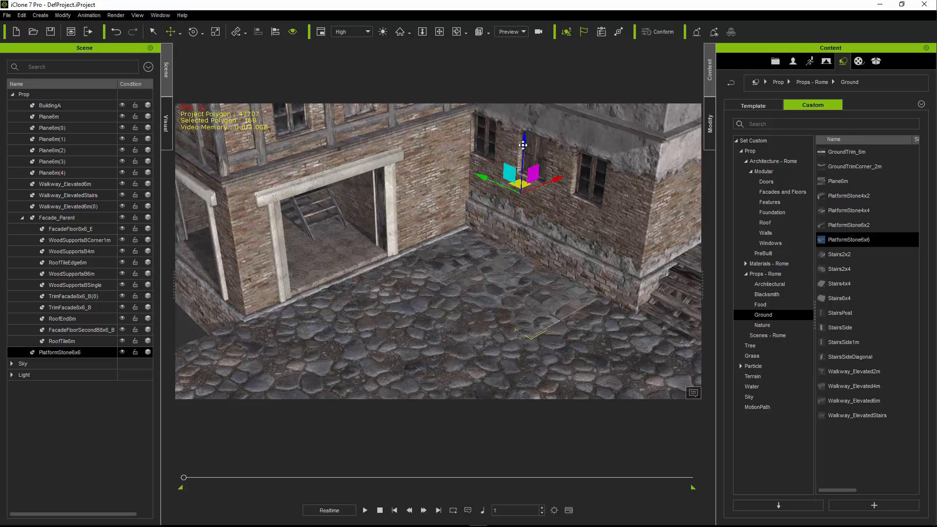
{"action": "left_click_drag", "start_coordinate": [526, 144], "coordinate": [526, 144]}
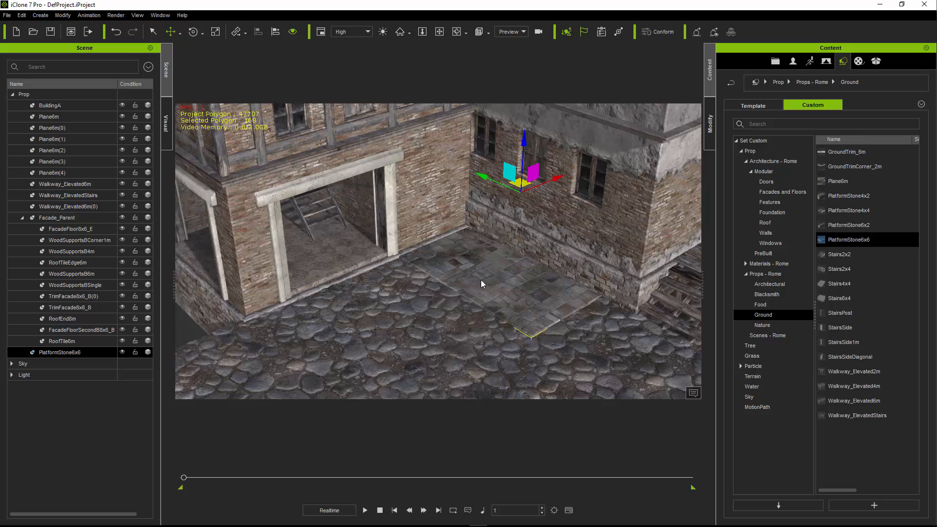
- Add ShopTableShadeA from the Rome architectural props to the corner of the stone platform and rotate it to back onto BuildingA's wall
{"action": "right_click_drag", "start_coordinate": [481, 280], "coordinate": [511, 301]}
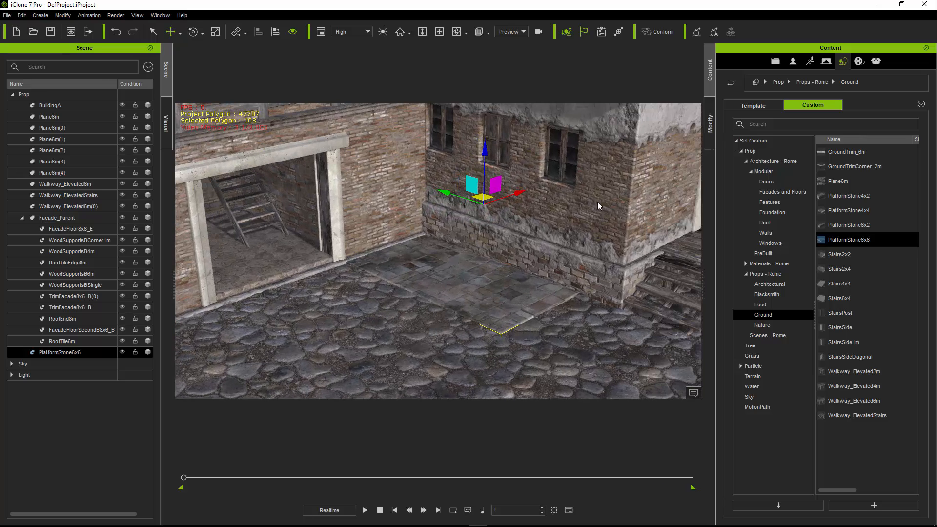
{"action": "left_click", "coordinate": [768, 284]}
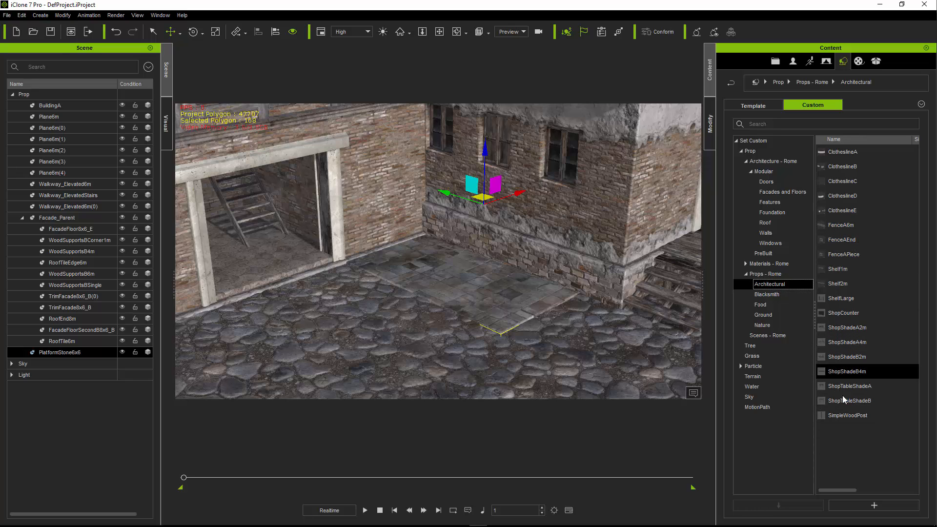
{"action": "left_click_drag", "start_coordinate": [849, 387], "coordinate": [440, 255]}
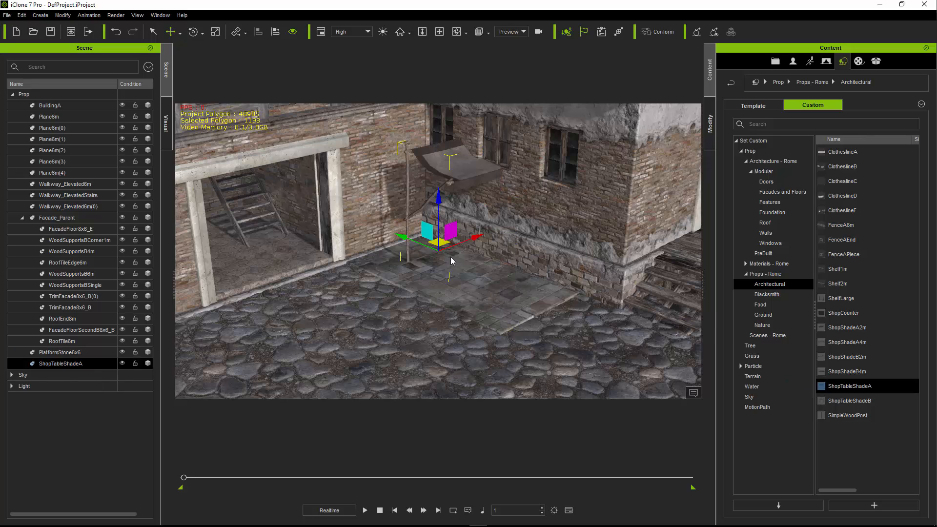
{"action": "key", "text": "e"}
{"action": "left_click_drag", "start_coordinate": [438, 271], "coordinate": [459, 245]}
{"action": "key", "text": "w"}
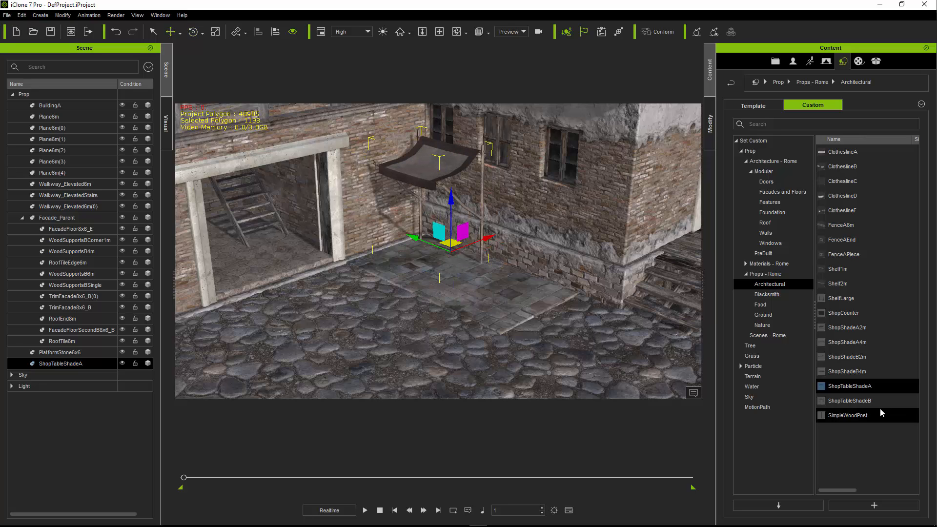
{"action": "left_click_drag", "start_coordinate": [873, 401], "coordinate": [508, 295]}
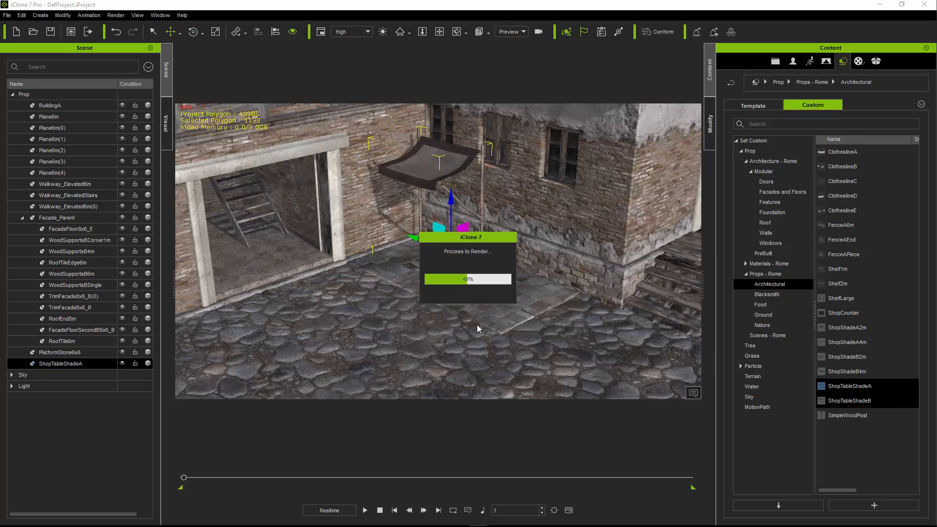
{"action": "key", "text": "e"}
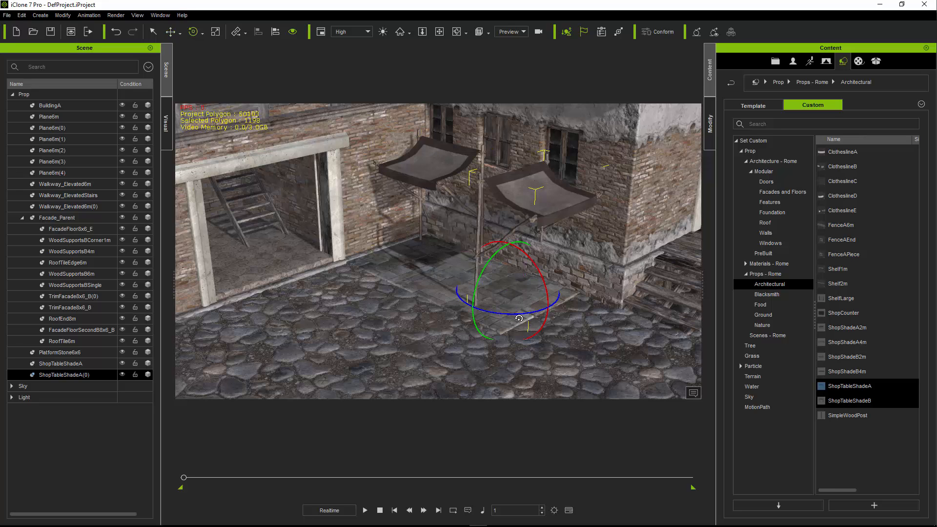
{"action": "key", "text": "Delete"}
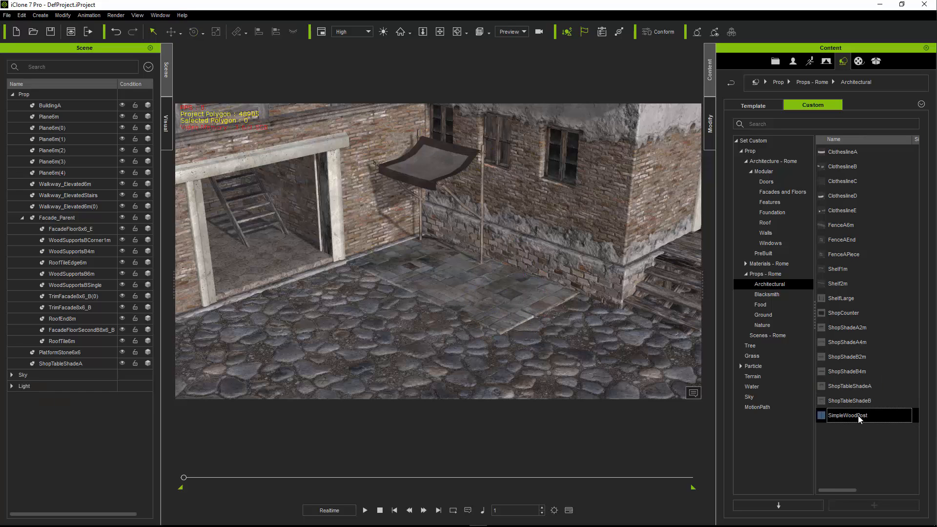
- Add ShopTableShadeB to the stone platform, rotate it to face the street, and move it beside ShopTableShadeA along BuildingA's wall
{"action": "left_click_drag", "start_coordinate": [854, 401], "coordinate": [517, 294]}
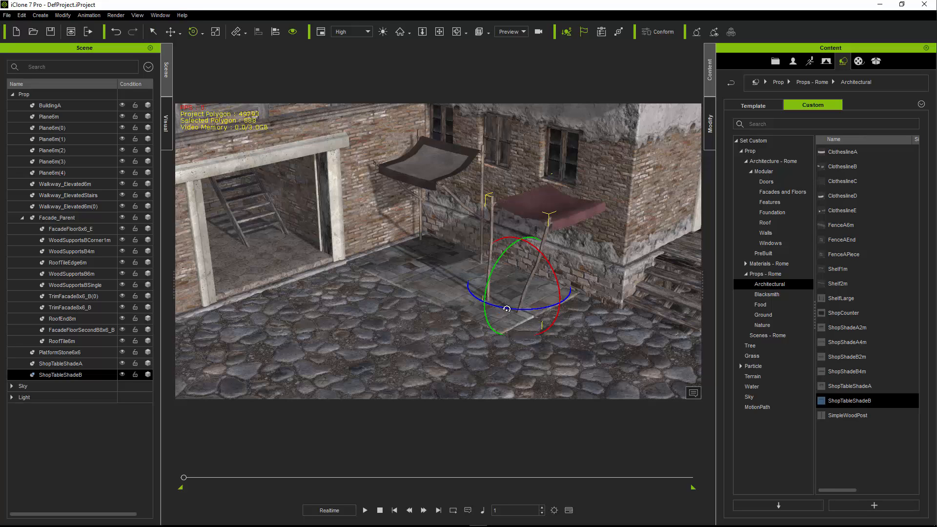
{"action": "key", "text": "w"}
{"action": "mouse_move", "coordinate": [518, 277]}
{"action": "left_mouse_down"}
{"action": "mouse_move", "coordinate": [502, 268]}
{"action": "mouse_move", "coordinate": [537, 261]}
{"action": "mouse_move", "coordinate": [512, 263]}
{"action": "mouse_move", "coordinate": [522, 271]}
{"action": "left_mouse_up"}
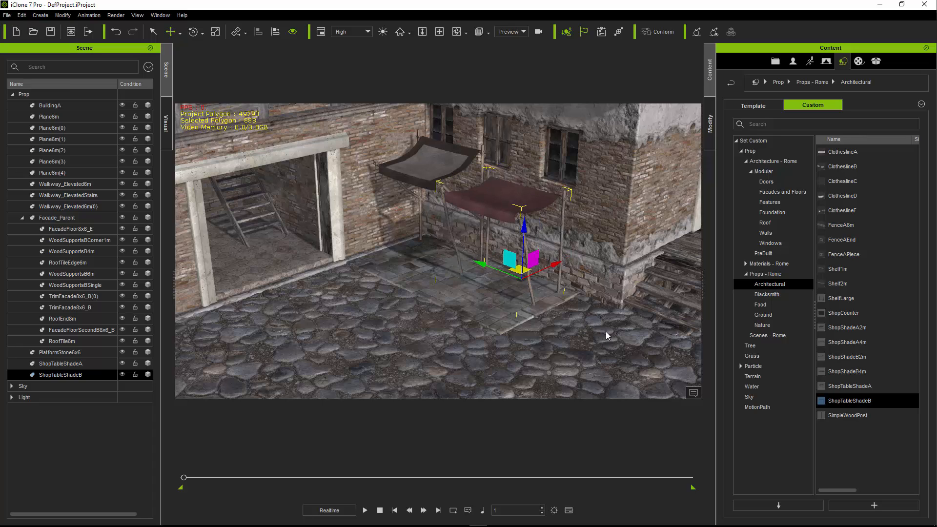
- Add Table_150cm from the Rome props to the stone platform, rotate it, and position it under ShopTableShadeA
{"action": "left_click", "coordinate": [764, 274]}
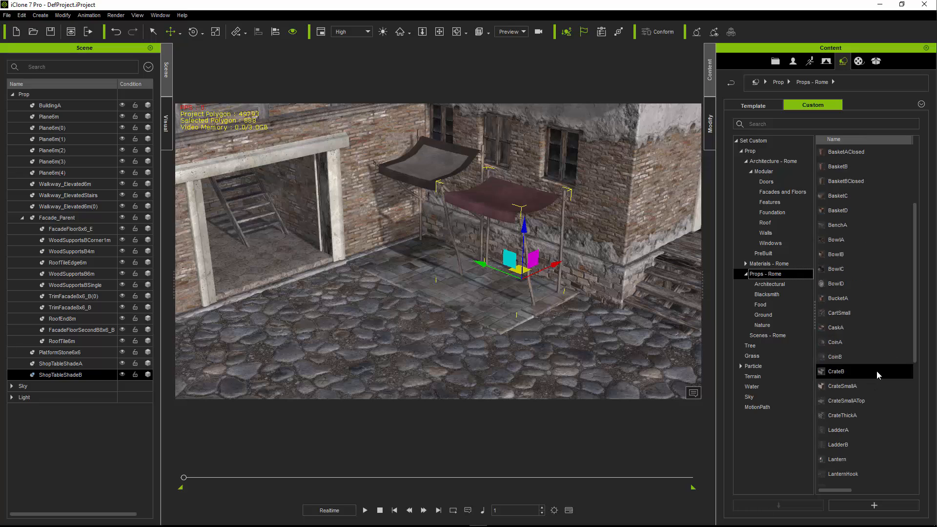
{"action": "scroll", "coordinate": [876, 371], "scroll_direction": "down", "scroll_amount": 6}
{"action": "left_click_drag", "start_coordinate": [857, 416], "coordinate": [430, 268]}
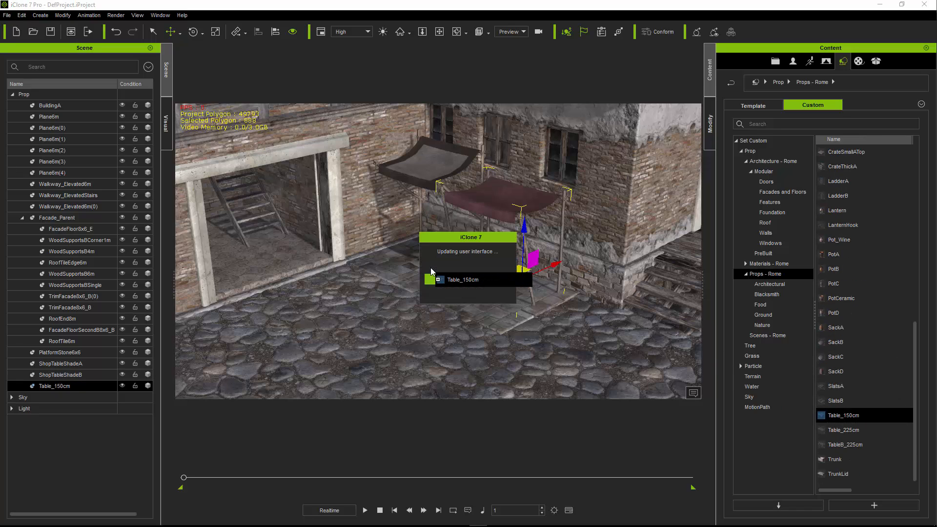
{"action": "left_click_drag", "start_coordinate": [418, 290], "coordinate": [397, 289]}
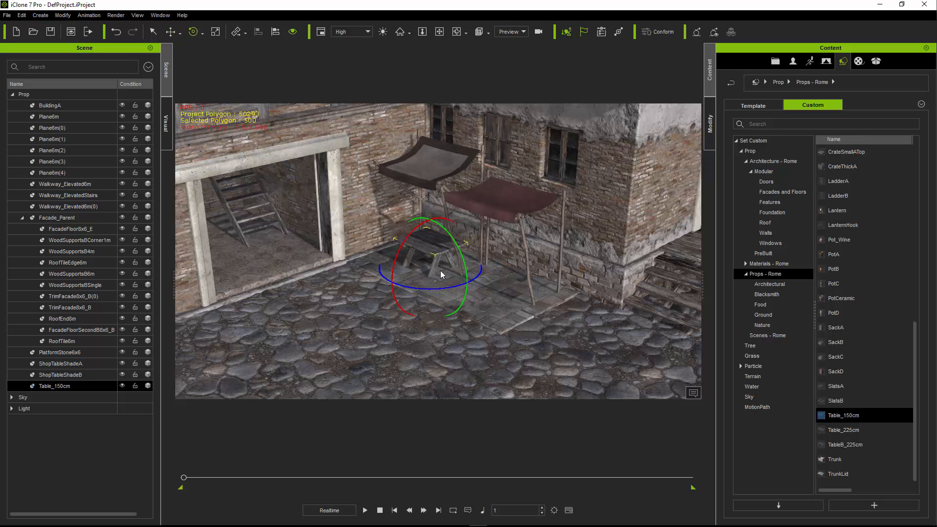
{"action": "key", "text": "w"}
{"action": "mouse_move", "coordinate": [435, 259]}
{"action": "left_mouse_down"}
{"action": "mouse_move", "coordinate": [429, 252]}
{"action": "mouse_move", "coordinate": [443, 247]}
{"action": "left_mouse_up"}
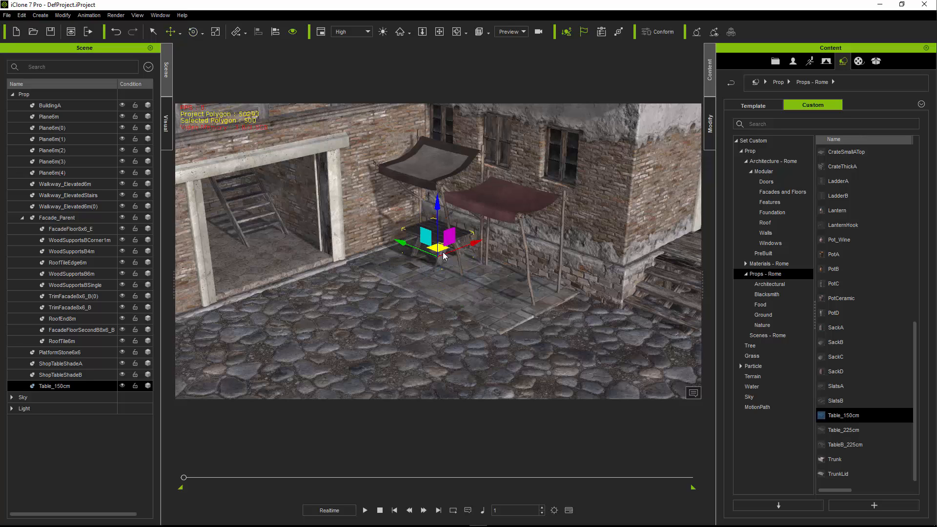
- Add Table_225cm under ShopTableShadeB and rotate it to run parallel to BuildingA's wall
{"action": "left_click", "coordinate": [849, 444]}
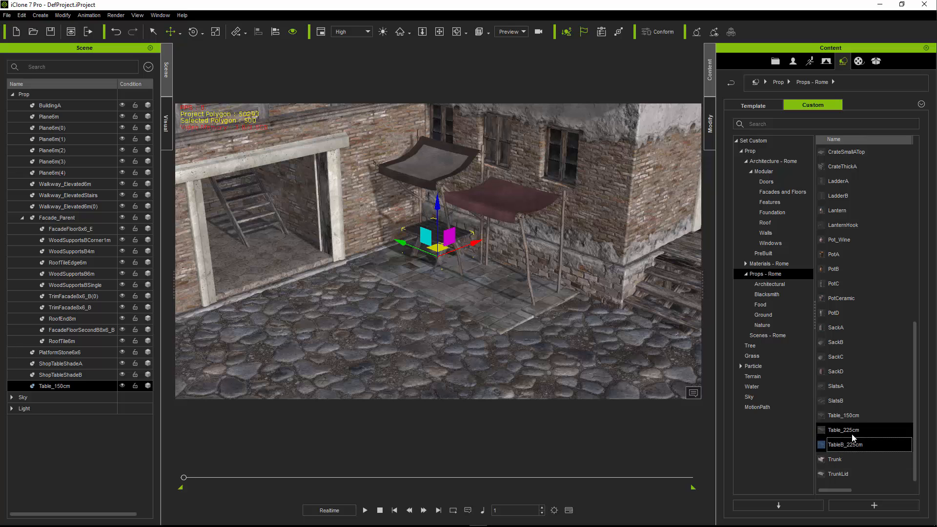
{"action": "left_click_drag", "start_coordinate": [845, 430], "coordinate": [508, 292]}
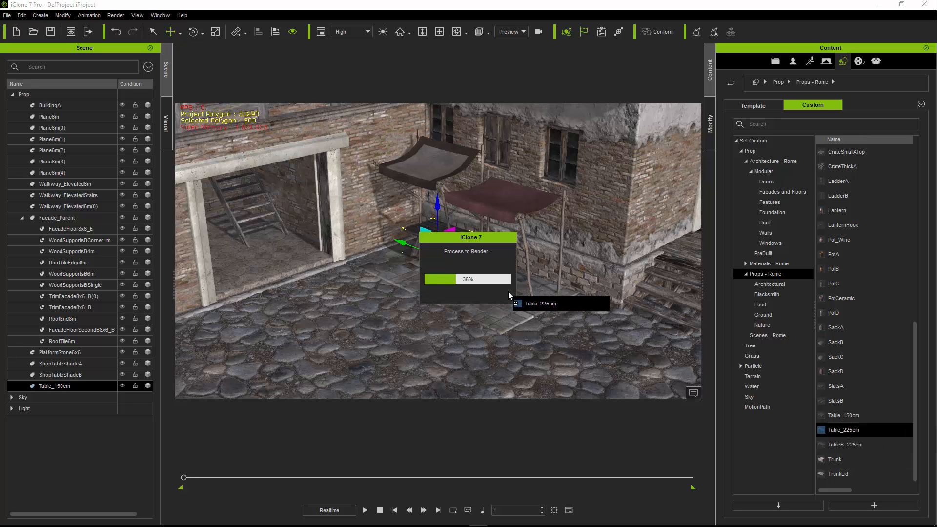
{"action": "scroll", "coordinate": [511, 284], "scroll_direction": "up", "scroll_amount": 5}
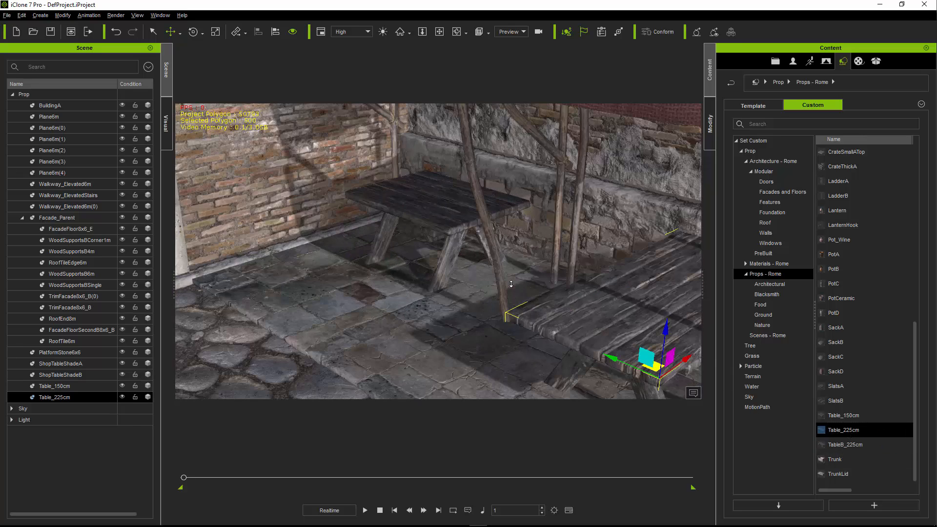
{"action": "middle_click_drag", "start_coordinate": [569, 314], "coordinate": [472, 248]}
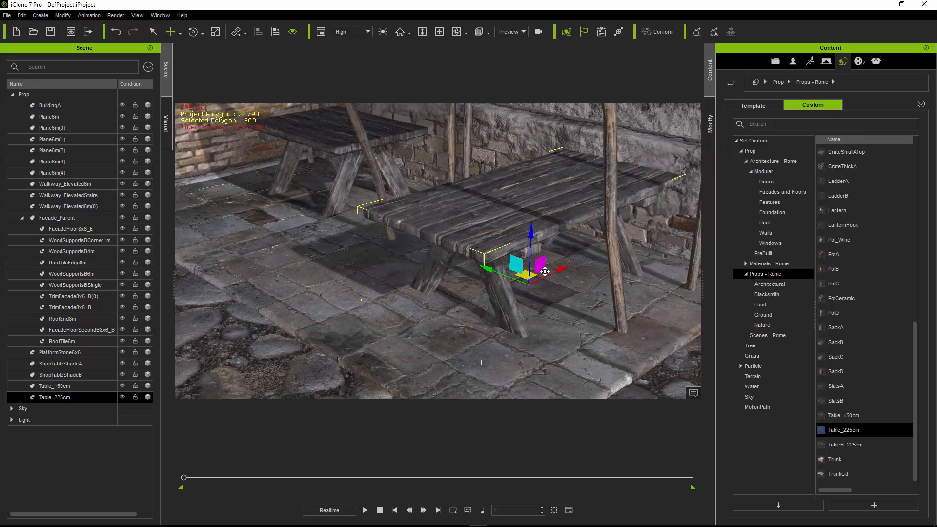
{"action": "key", "text": "e"}
{"action": "left_click_drag", "start_coordinate": [558, 313], "coordinate": [543, 294]}
{"action": "key", "text": "w"}
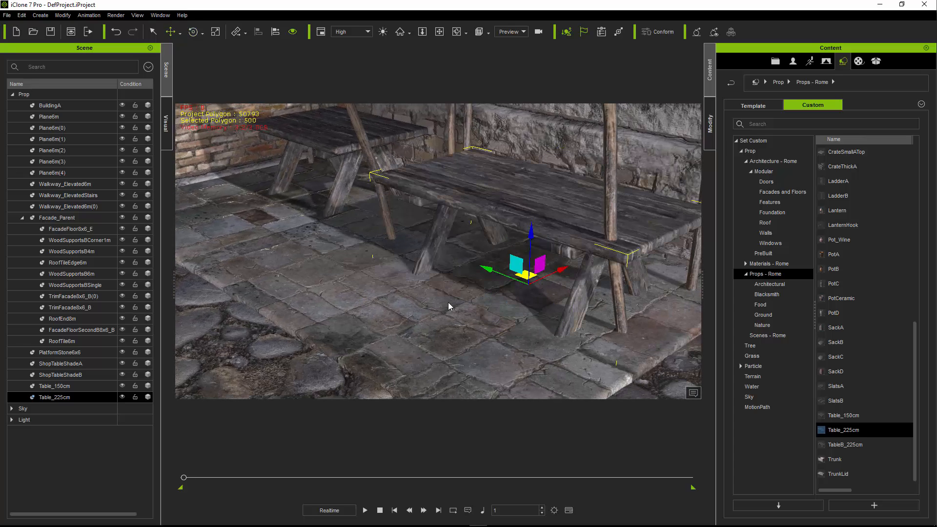
- Align Table_225cm's pivot to the stone platform on the Z axis
{"action": "scroll", "coordinate": [475, 311], "scroll_direction": "down", "scroll_amount": 4}
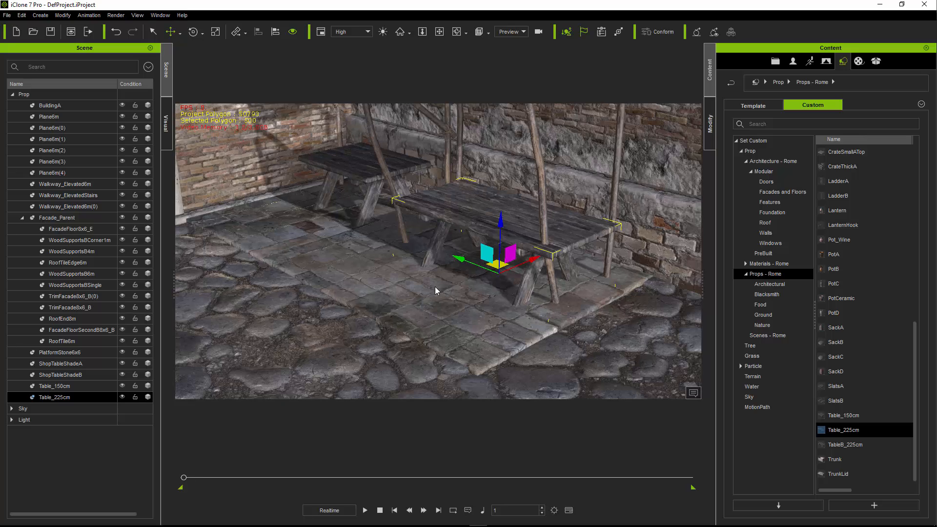
{"action": "middle_click_drag", "start_coordinate": [401, 295], "coordinate": [401, 295]}
{"action": "left_click", "coordinate": [402, 295]}
{"action": "left_click", "coordinate": [485, 234]}
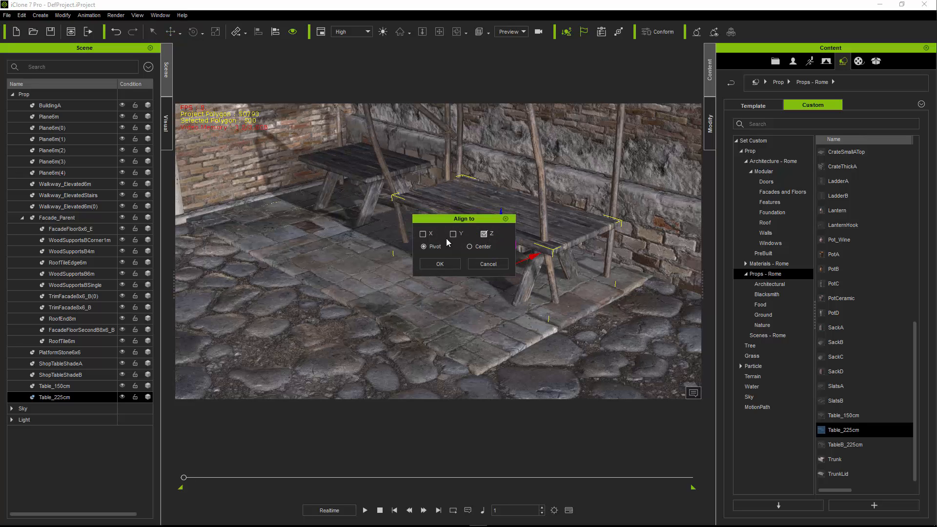
{"action": "left_click", "coordinate": [440, 264]}
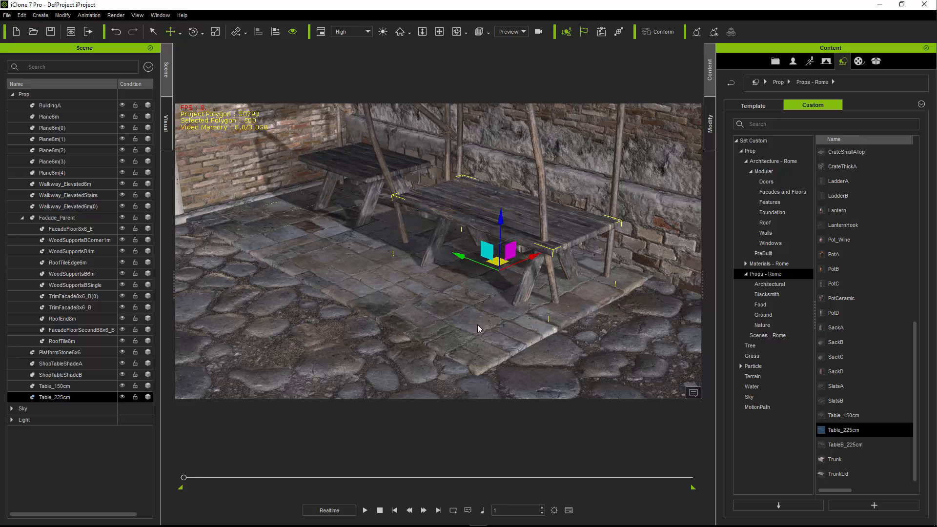
- Align Table_150cm's pivot to the stone platform on the Z axis
{"action": "middle_click_drag", "start_coordinate": [411, 289], "coordinate": [456, 320]}
{"action": "left_click", "coordinate": [499, 345]}
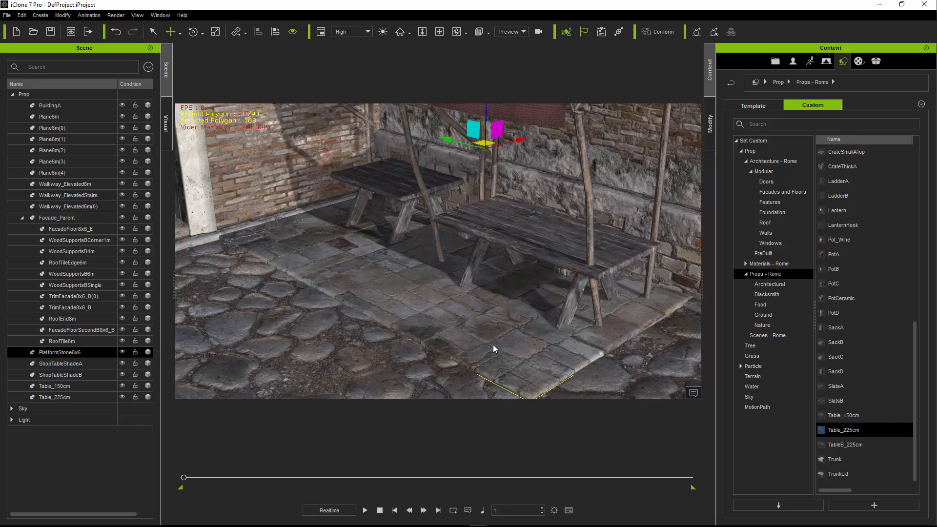
{"action": "left_click", "coordinate": [444, 222]}
{"action": "left_click", "coordinate": [394, 186]}
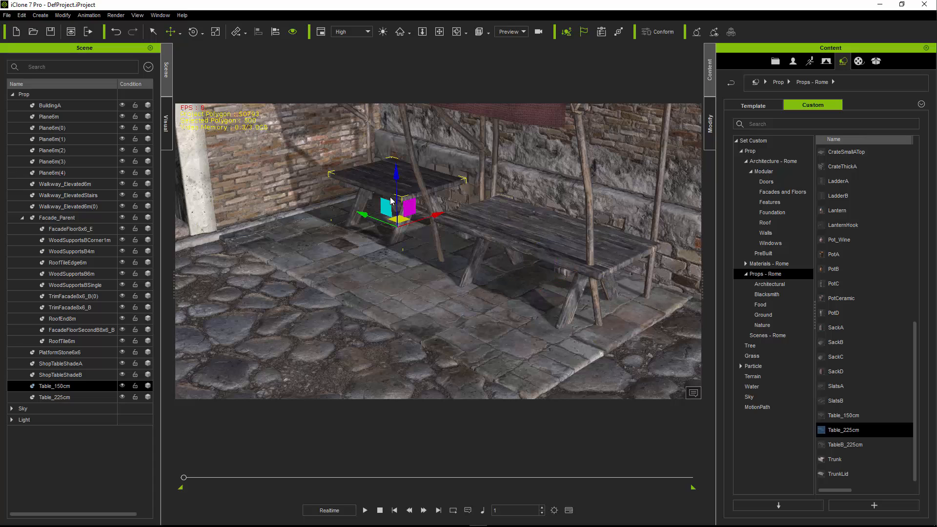
{"action": "left_click", "coordinate": [485, 253]}
{"action": "left_click", "coordinate": [485, 236]}
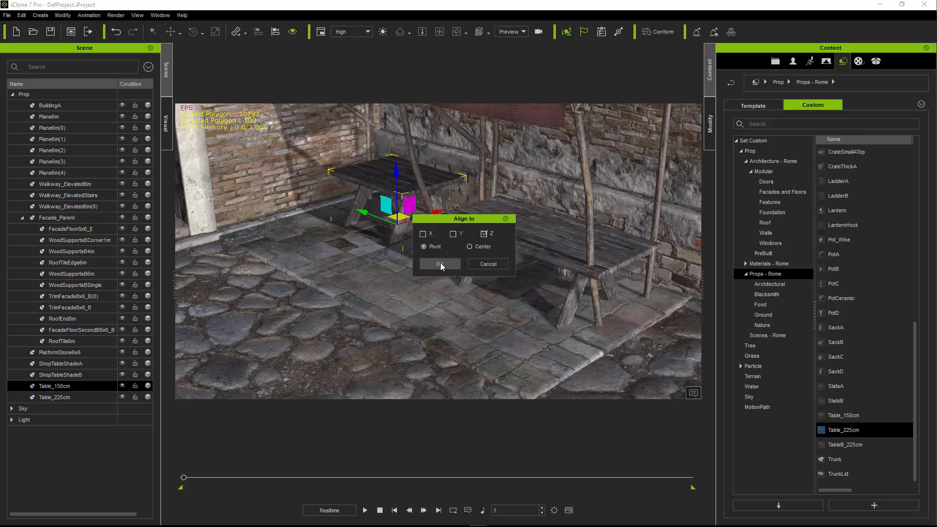
{"action": "left_click", "coordinate": [440, 263]}
- Shift Table_225cm slightly toward Table_150cm under its shade
{"action": "left_click", "coordinate": [555, 267]}
{"action": "left_click_drag", "start_coordinate": [538, 280], "coordinate": [528, 279]}
{"action": "right_click_drag", "start_coordinate": [515, 288], "coordinate": [472, 282]}
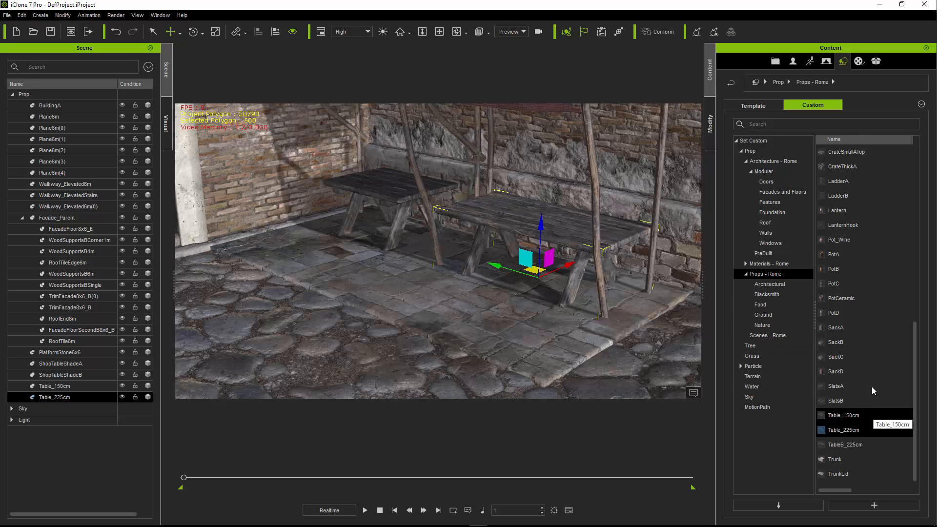
- Add SackB to the stone platform's corner by the white pillar and align its pivot to the platform on the Z axis
{"action": "left_click_drag", "start_coordinate": [899, 350], "coordinate": [265, 249]}
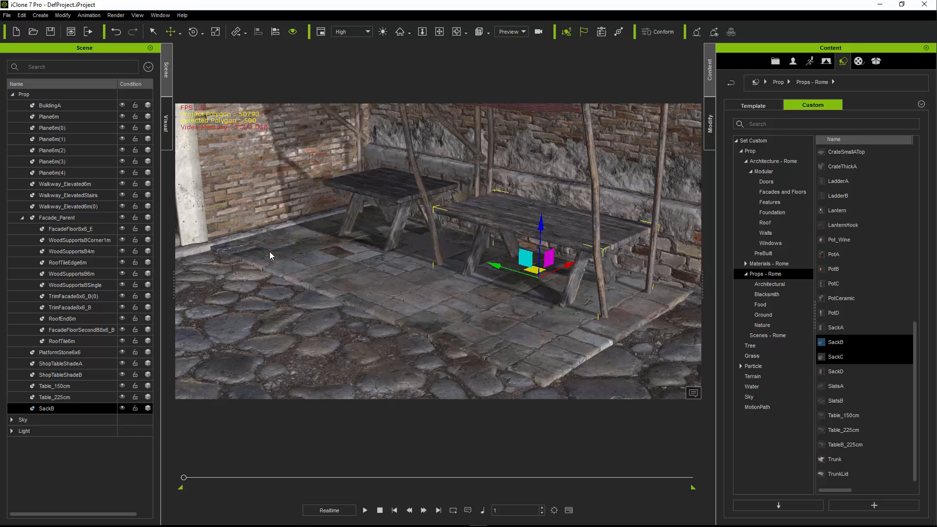
{"action": "left_click", "coordinate": [456, 32]}
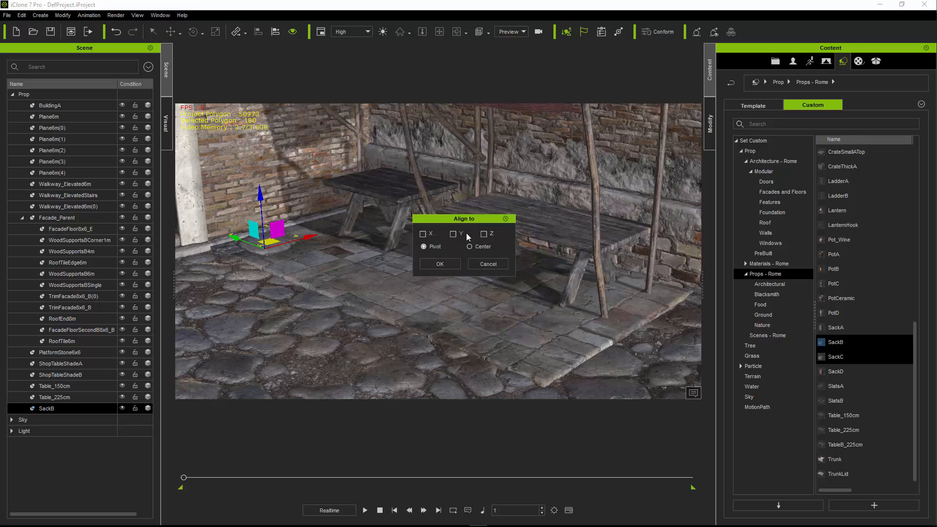
{"action": "left_click", "coordinate": [485, 235]}
{"action": "left_click", "coordinate": [439, 264]}
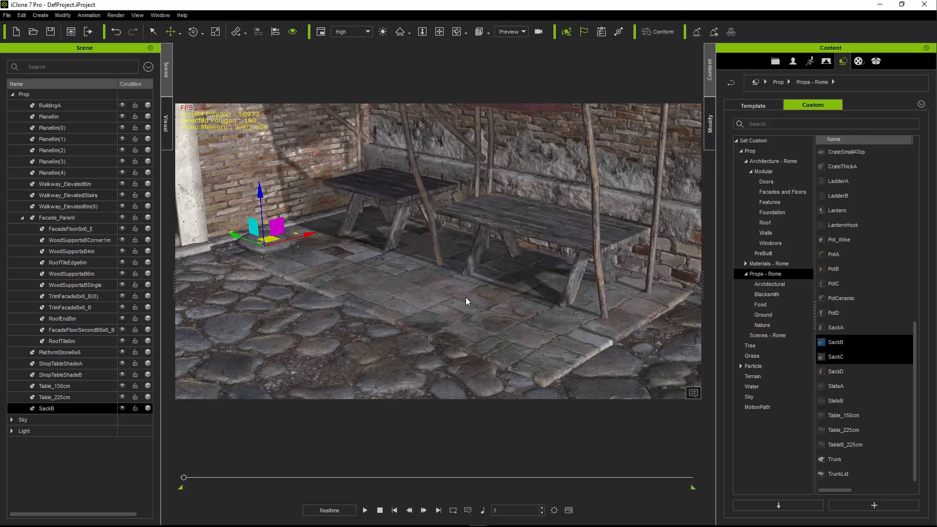
- Add SackA from the Rome props to the stone platform in front of Table_150cm
{"action": "left_click", "coordinate": [838, 385]}
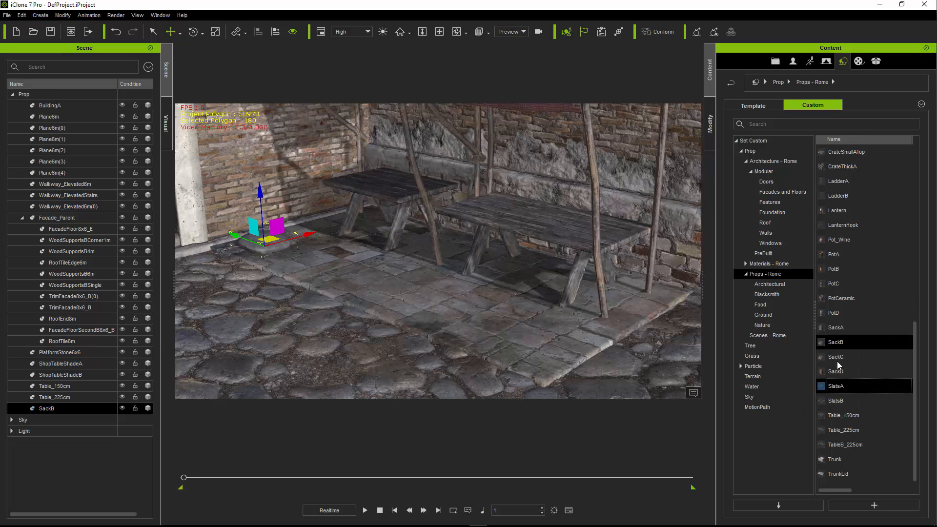
{"action": "double_click", "coordinate": [843, 387]}
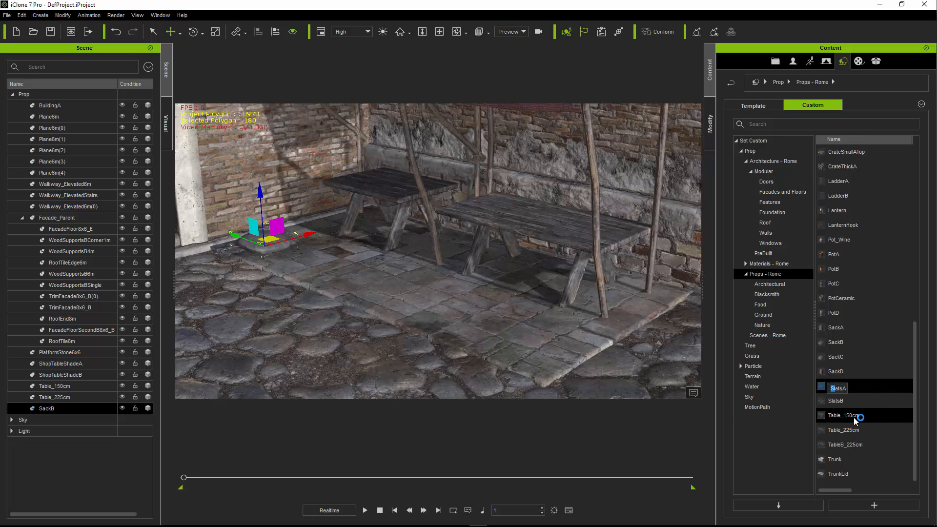
{"action": "left_click_drag", "start_coordinate": [835, 327], "coordinate": [417, 272]}
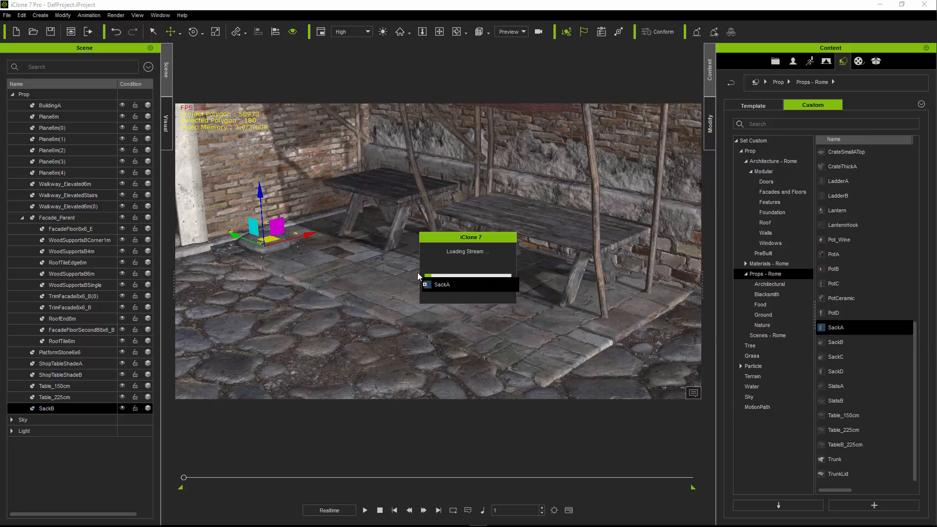
{"action": "left_click_drag", "start_coordinate": [418, 277], "coordinate": [418, 276]}
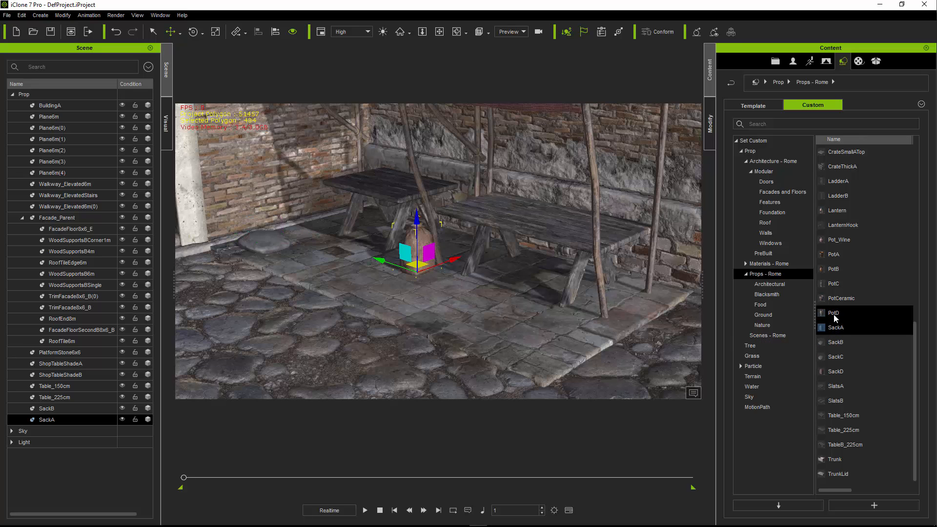
- Add PotA to the cobblestone street in front of the raised walkway and move it toward the brick wall's corner
{"action": "middle_click_drag", "start_coordinate": [391, 277], "coordinate": [644, 303]}
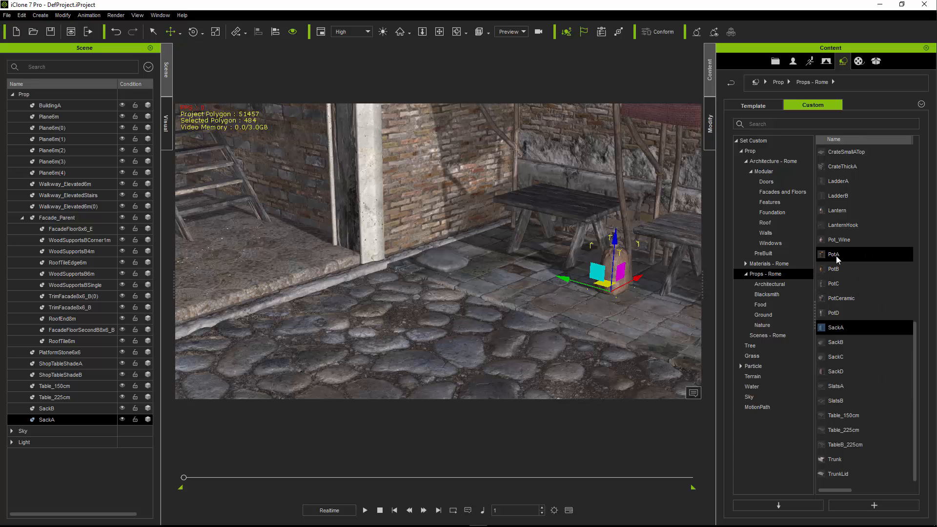
{"action": "left_click_drag", "start_coordinate": [833, 254], "coordinate": [276, 360]}
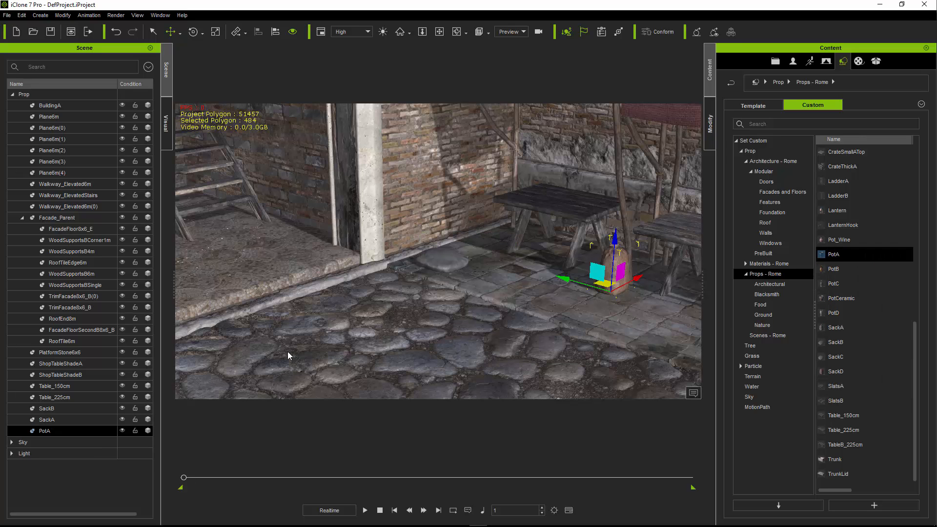
{"action": "middle_click_drag", "start_coordinate": [278, 360], "coordinate": [481, 299]}
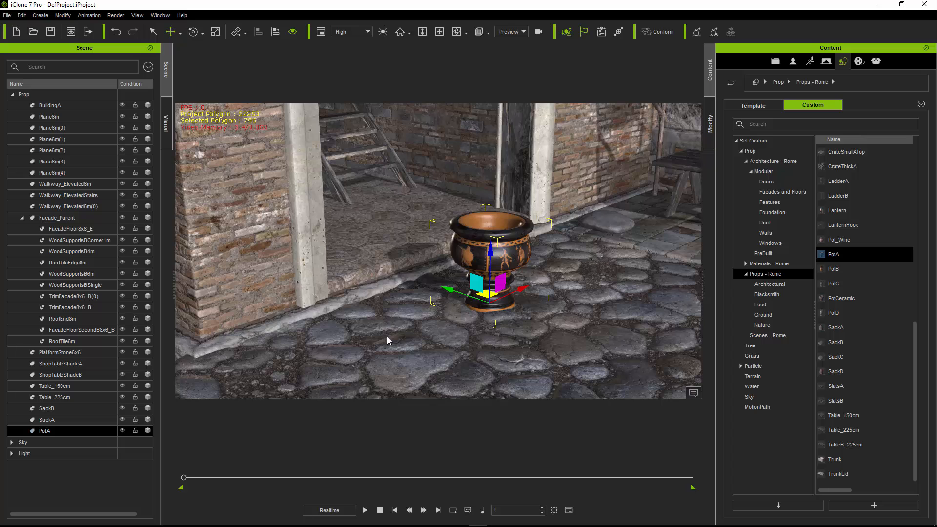
{"action": "left_click_drag", "start_coordinate": [478, 294], "coordinate": [269, 340]}
{"action": "middle_click_drag", "start_coordinate": [524, 288], "coordinate": [441, 310]}
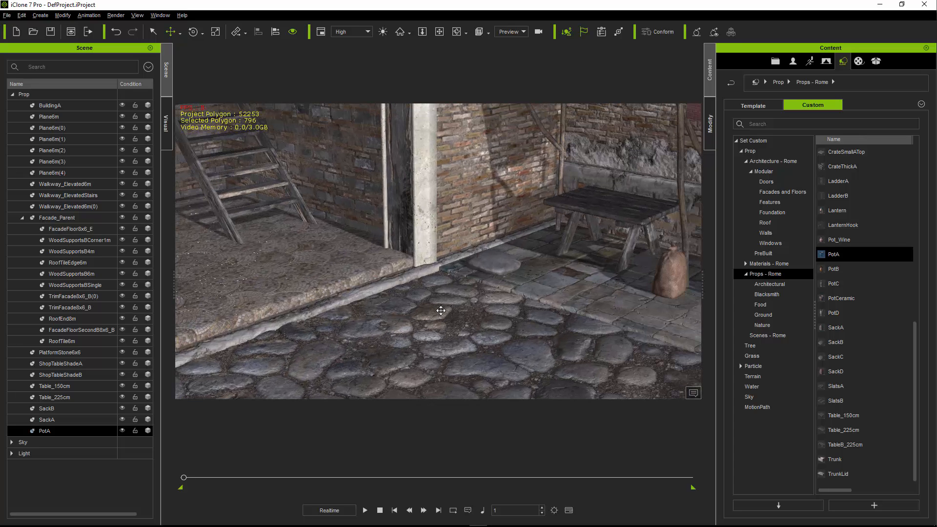
- Add PotB to the raised walkway, align it to the walkway, and position it beside the white pillar
{"action": "left_click_drag", "start_coordinate": [835, 269], "coordinate": [392, 265]}
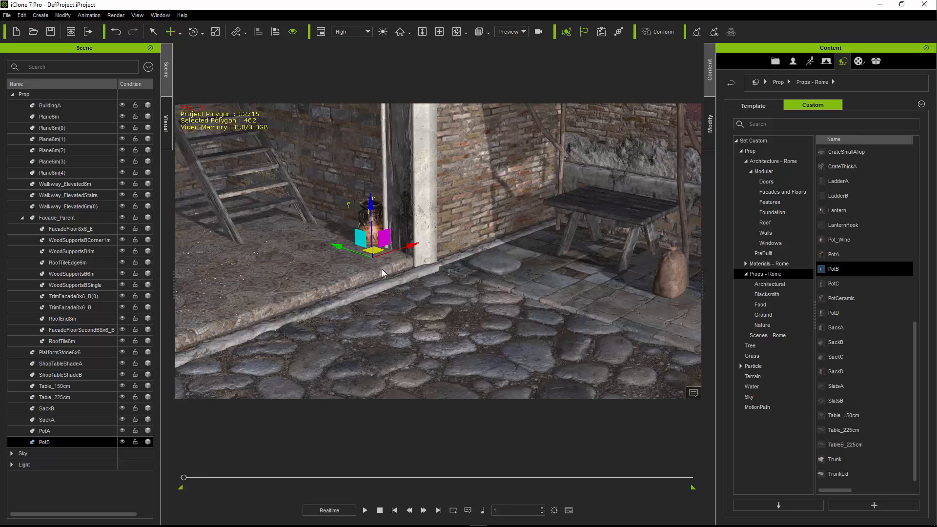
{"action": "left_click", "coordinate": [275, 32]}
{"action": "left_click", "coordinate": [485, 234]}
{"action": "left_click", "coordinate": [455, 234]}
{"action": "left_click", "coordinate": [424, 233]}
{"action": "left_click", "coordinate": [445, 264]}
{"action": "left_click_drag", "start_coordinate": [626, 289], "coordinate": [388, 246]}
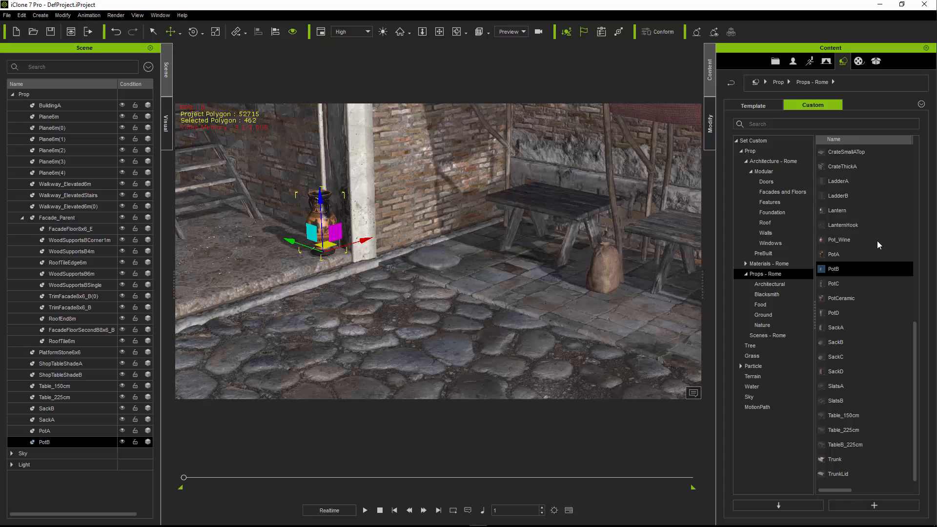
- Add Barrel in front of the white pillar and move SackB farther out from the wall on the stone platform
{"action": "scroll", "coordinate": [862, 248], "scroll_direction": "up", "scroll_amount": 8}
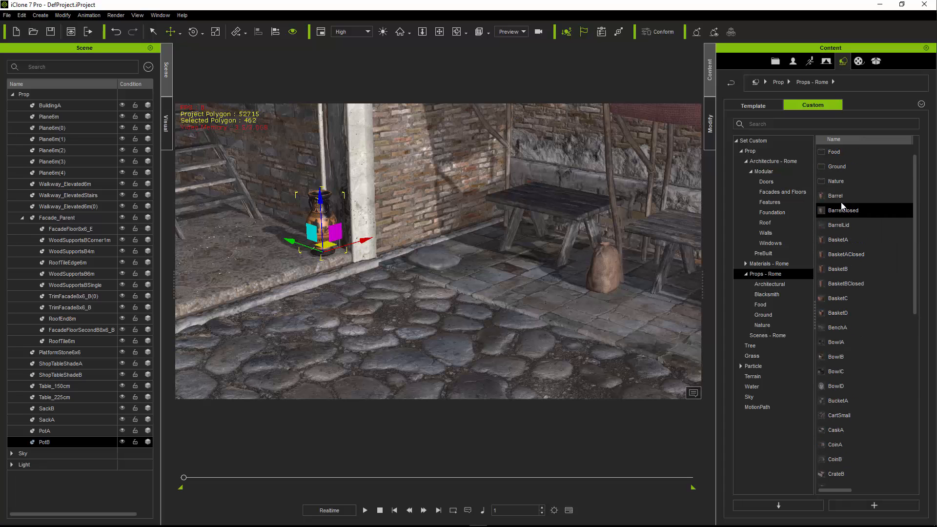
{"action": "left_click_drag", "start_coordinate": [835, 196], "coordinate": [385, 284]}
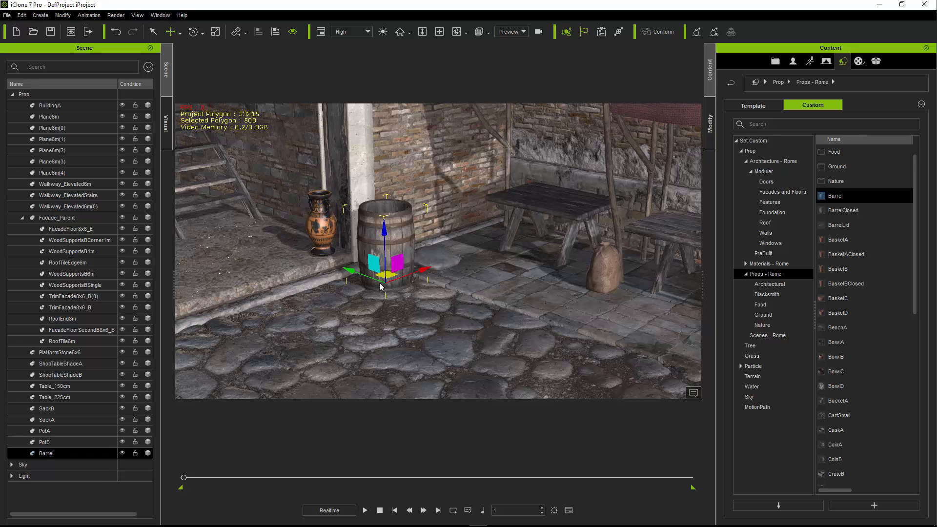
{"action": "left_click", "coordinate": [422, 264]}
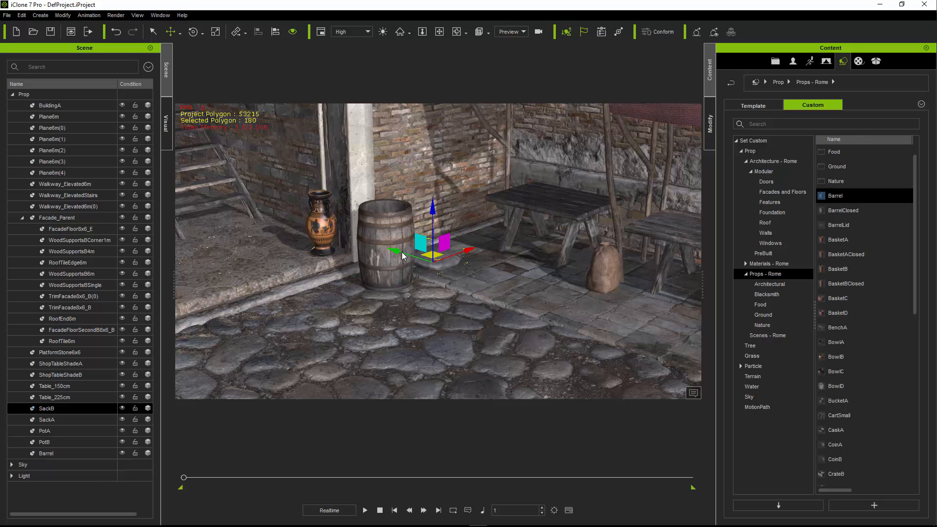
{"action": "left_click_drag", "start_coordinate": [402, 253], "coordinate": [470, 273]}
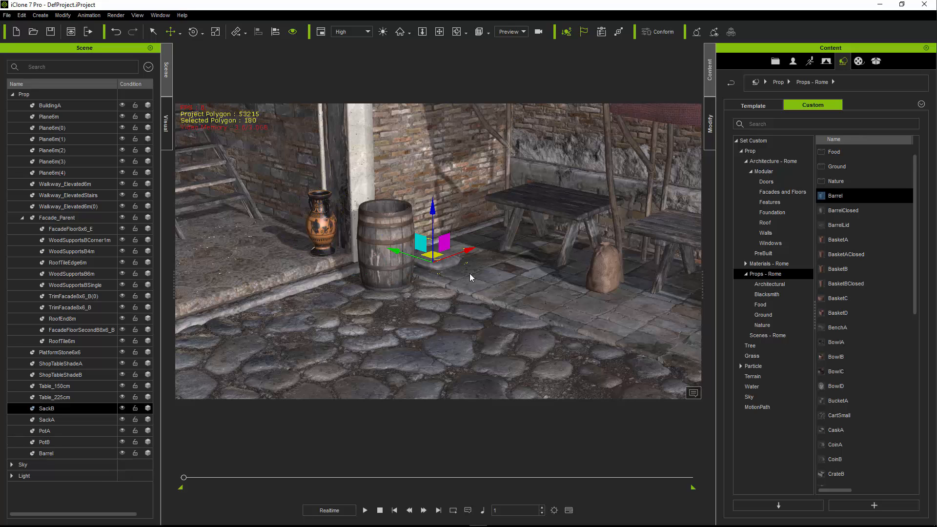
- Align Barrel's pivot to the stone platform on X, Y and Z, and move it to the platform's corner beside the white pillar
{"action": "left_click", "coordinate": [394, 254]}
{"action": "key", "text": "alt+a"}
{"action": "left_click", "coordinate": [433, 260]}
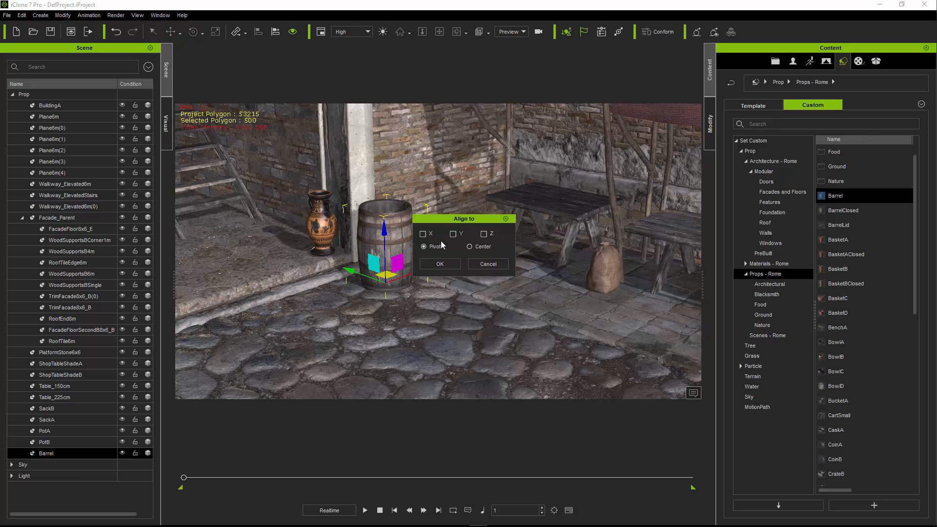
{"action": "left_click", "coordinate": [429, 235]}
{"action": "left_click", "coordinate": [460, 236]}
{"action": "left_click", "coordinate": [487, 234]}
{"action": "left_click", "coordinate": [445, 261]}
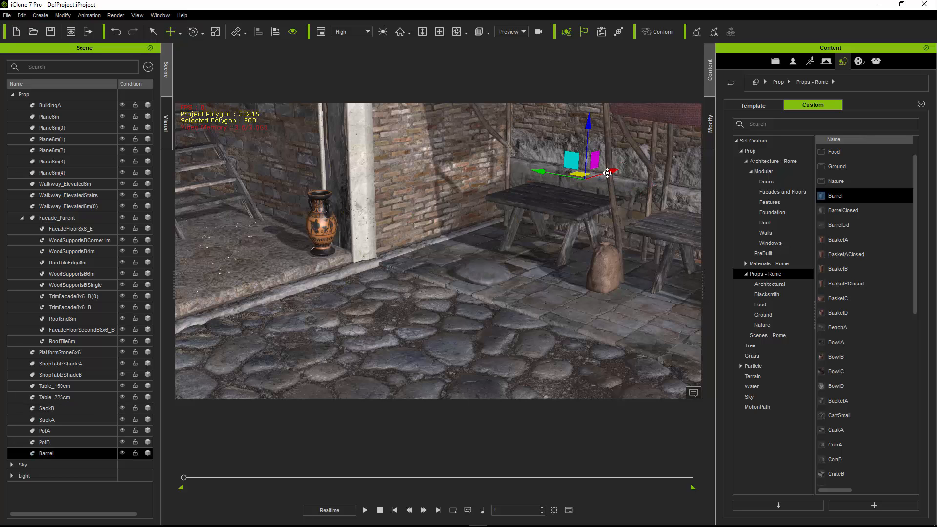
{"action": "left_click_drag", "start_coordinate": [499, 220], "coordinate": [413, 259]}
- Add BasketA between Barrel and Table_150cm and align it to the stone platform
{"action": "middle_click_drag", "start_coordinate": [510, 305], "coordinate": [424, 289]}
{"action": "scroll", "coordinate": [519, 311], "scroll_direction": "down", "scroll_amount": 2}
{"action": "left_click_drag", "start_coordinate": [838, 240], "coordinate": [389, 236]}
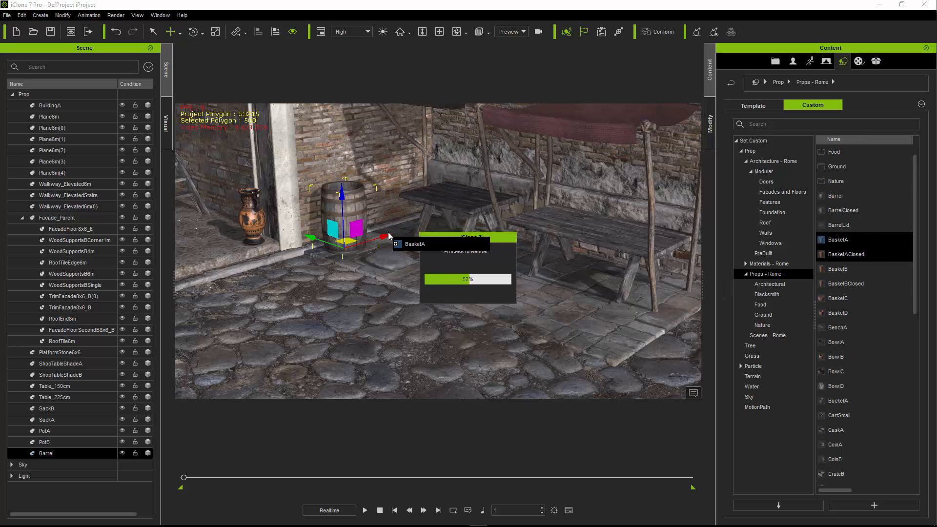
{"action": "left_click_drag", "start_coordinate": [389, 236], "coordinate": [390, 232]}
{"action": "left_click", "coordinate": [441, 265]}
{"action": "middle_click_drag", "start_coordinate": [355, 266], "coordinate": [342, 292]}
- Add StumpA from the Rome Blacksmith props to the street at the outer corner of the stone platform
{"action": "left_click", "coordinate": [769, 295]}
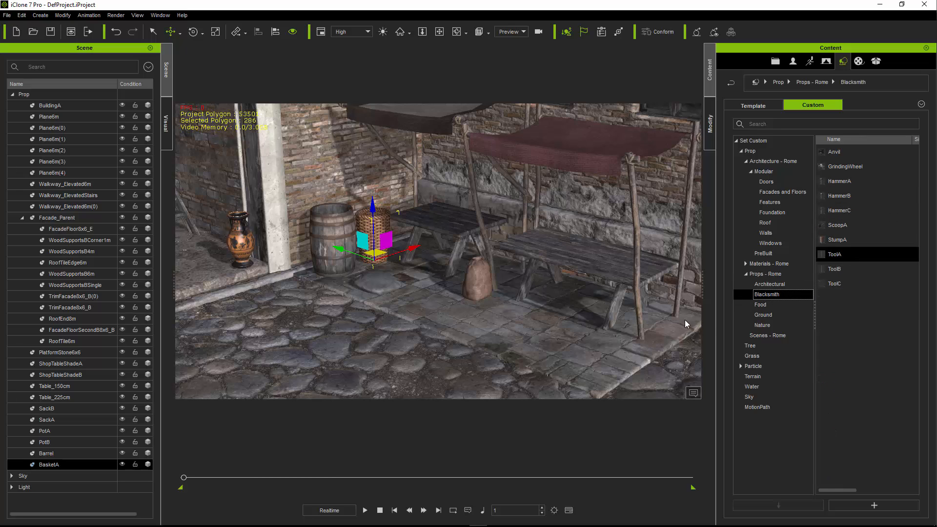
{"action": "left_click", "coordinate": [769, 305]}
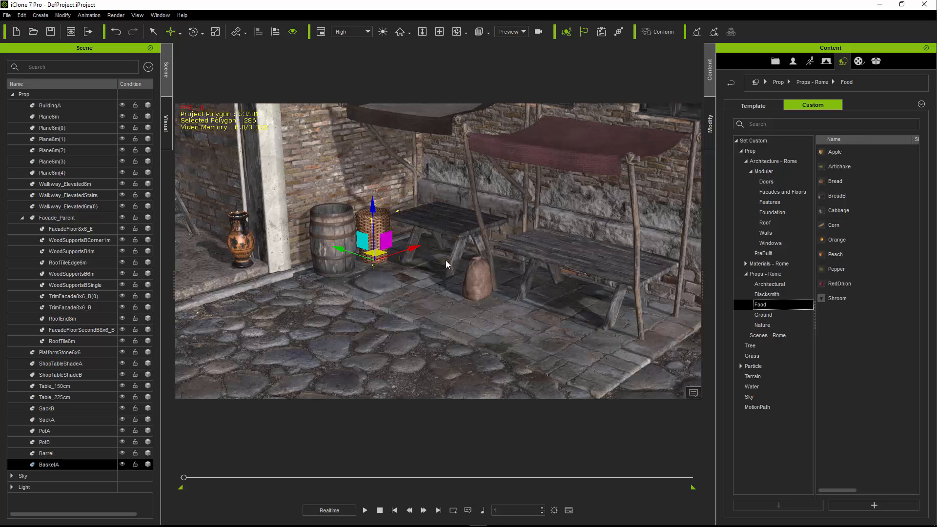
{"action": "middle_click_drag", "start_coordinate": [488, 303], "coordinate": [396, 310]}
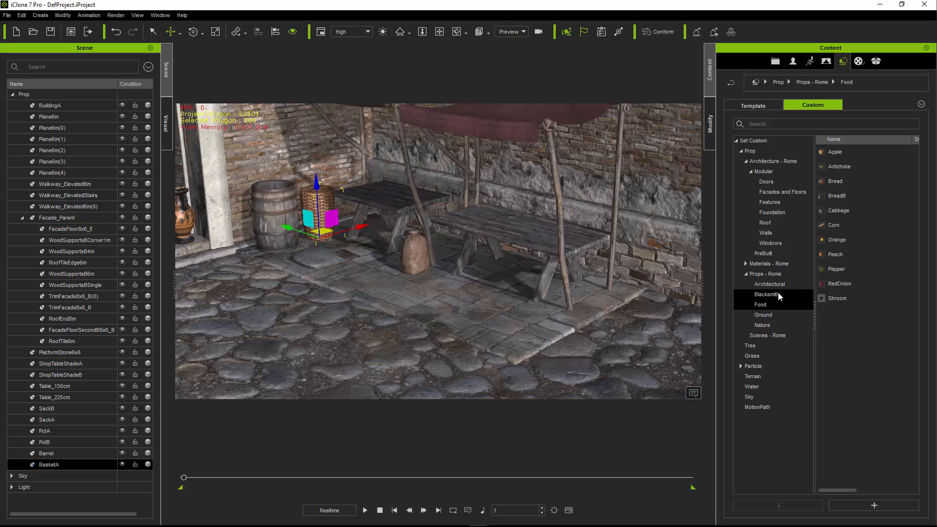
{"action": "left_click_drag", "start_coordinate": [833, 240], "coordinate": [593, 357]}
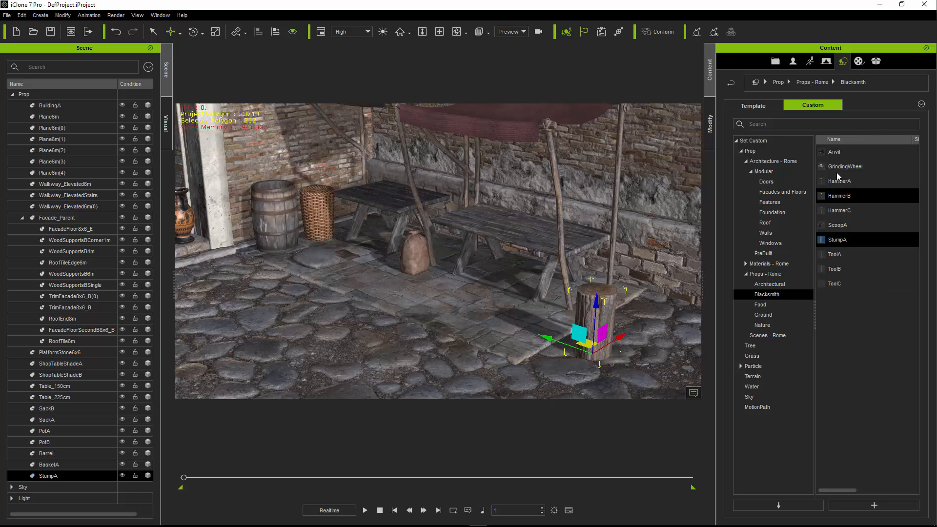
- Add GrindingWheel to the cobblestones in front of the stone platform, rotate it about its vertical axis, and move it near StumpA
{"action": "left_click_drag", "start_coordinate": [842, 167], "coordinate": [423, 362]}
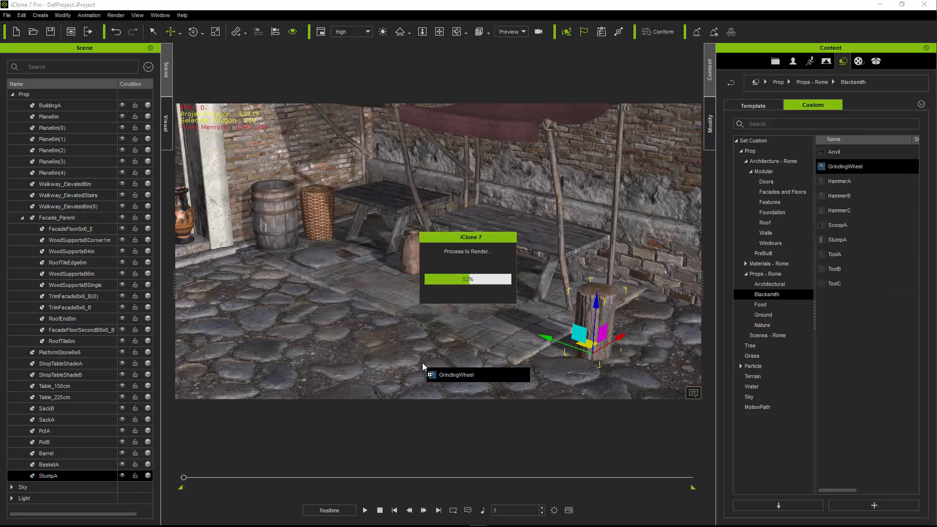
{"action": "key", "text": "e"}
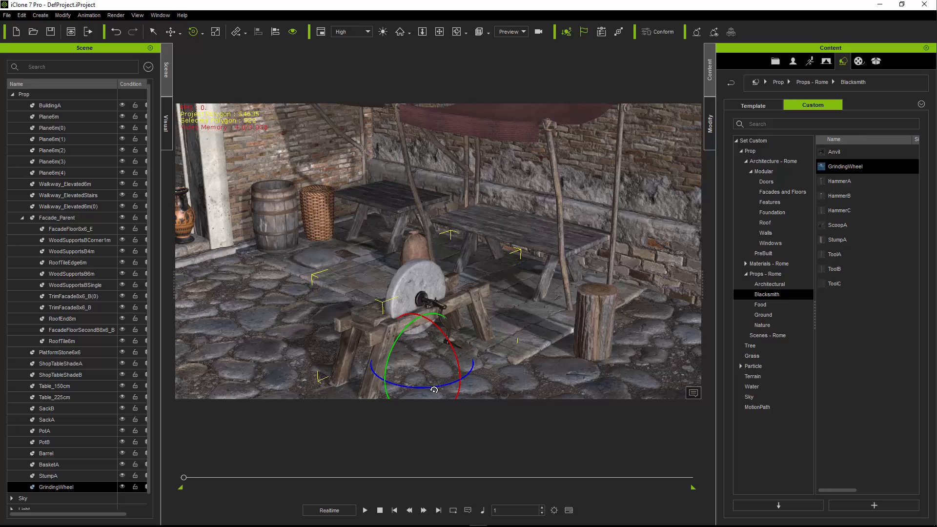
{"action": "left_click_drag", "start_coordinate": [434, 390], "coordinate": [486, 392]}
{"action": "key", "text": "w"}
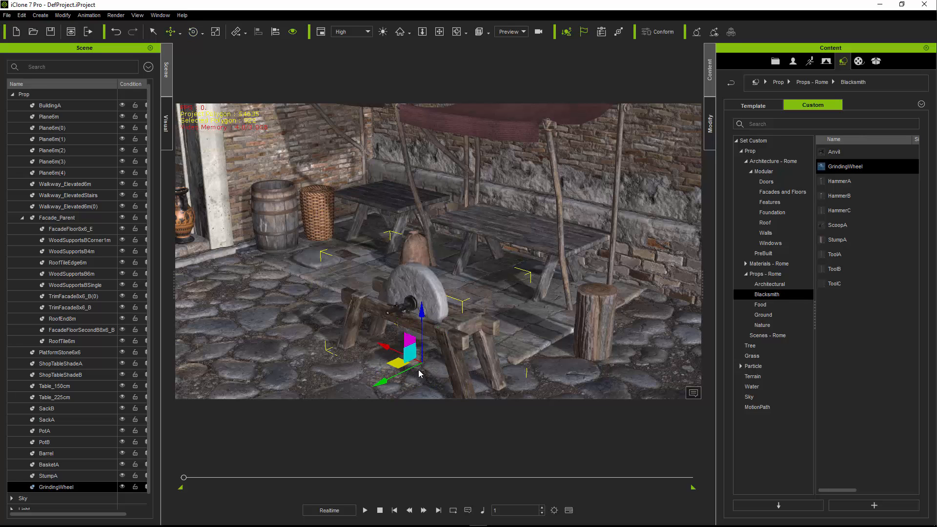
{"action": "left_click_drag", "start_coordinate": [400, 363], "coordinate": [473, 384]}
{"action": "middle_click_drag", "start_coordinate": [490, 343], "coordinate": [452, 299]}
{"action": "scroll", "coordinate": [451, 298], "scroll_direction": "down", "scroll_amount": 3}
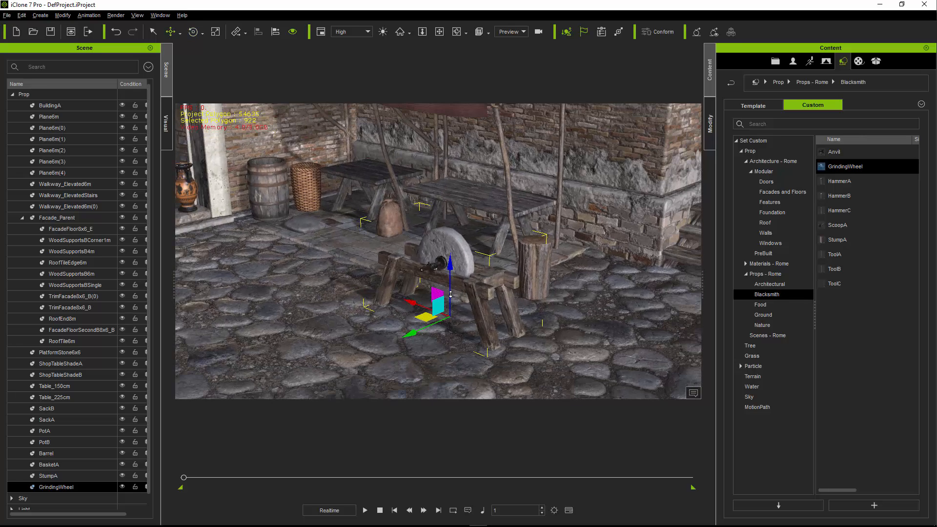
- Add CartSmall from the Props - Rome collection to the cobblestones in front of GrindingWheel
{"action": "left_click", "coordinate": [810, 273]}
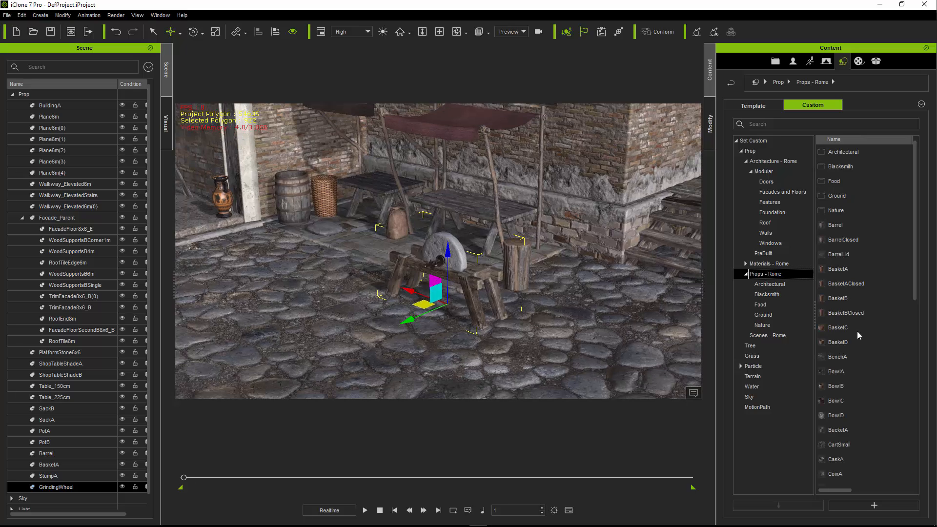
{"action": "scroll", "coordinate": [867, 356], "scroll_direction": "down", "scroll_amount": 3}
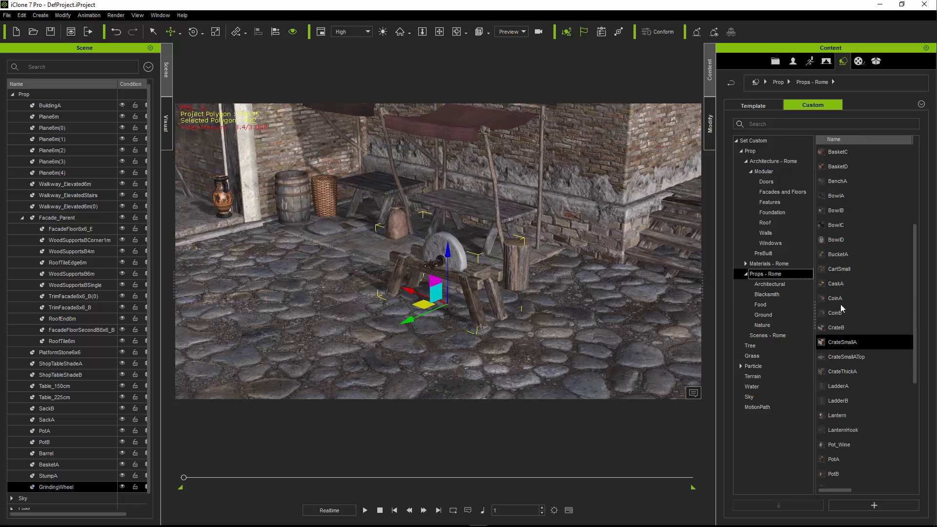
{"action": "left_click_drag", "start_coordinate": [839, 270], "coordinate": [537, 363]}
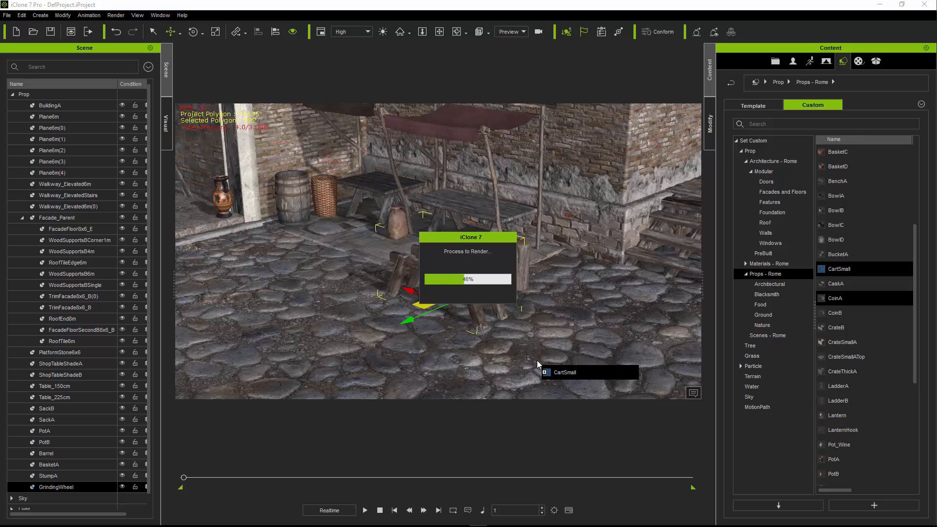
{"action": "scroll", "coordinate": [485, 324], "scroll_direction": "down", "scroll_amount": 4}
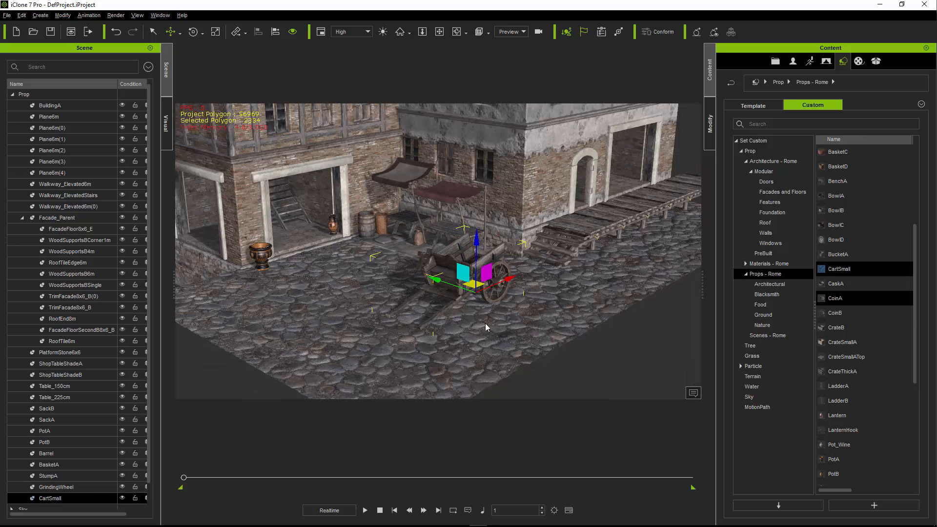
- Rotate CartSmall about its vertical axis and move it across the street beside GrindingWheel and the wooden stairs
{"action": "scroll", "coordinate": [482, 320], "scroll_direction": "up", "scroll_amount": 3}
{"action": "key", "text": "e"}
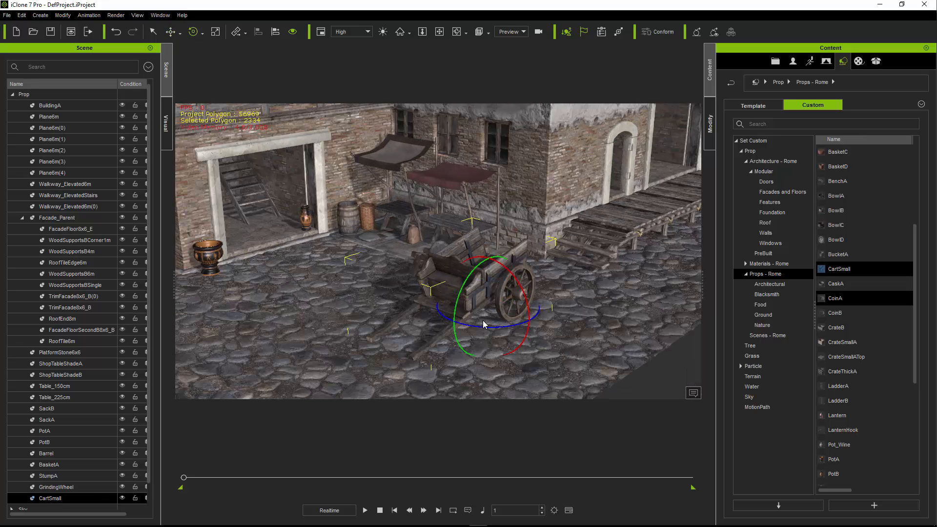
{"action": "mouse_move", "coordinate": [489, 327]}
{"action": "left_mouse_down"}
{"action": "mouse_move", "coordinate": [558, 327]}
{"action": "mouse_move", "coordinate": [502, 332]}
{"action": "left_mouse_up"}
{"action": "key", "text": "w"}
{"action": "middle_click_drag", "start_coordinate": [393, 305], "coordinate": [492, 334]}
{"action": "middle_click_drag", "start_coordinate": [482, 275], "coordinate": [442, 266]}
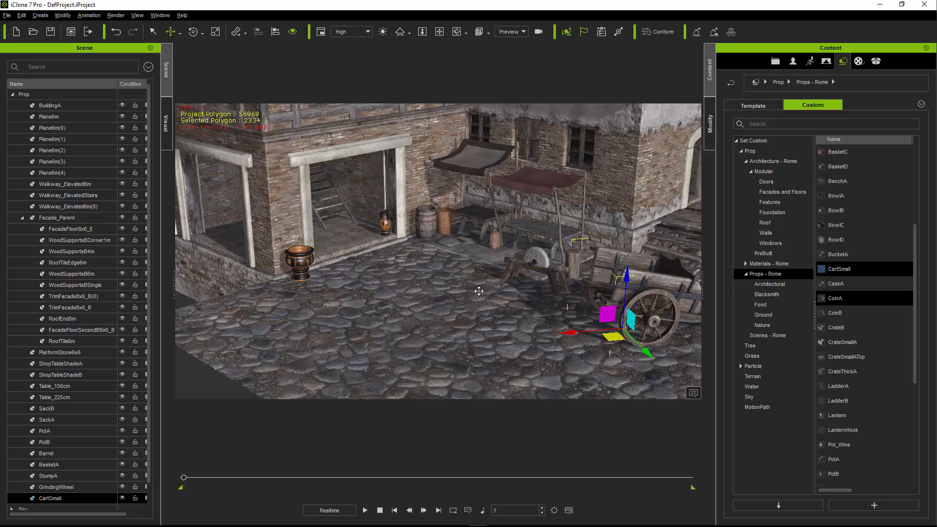
- Add Shelf2m from the Architectural props to the room behind the open shop front with the ladder
{"action": "middle_click_drag", "start_coordinate": [476, 288], "coordinate": [481, 311]}
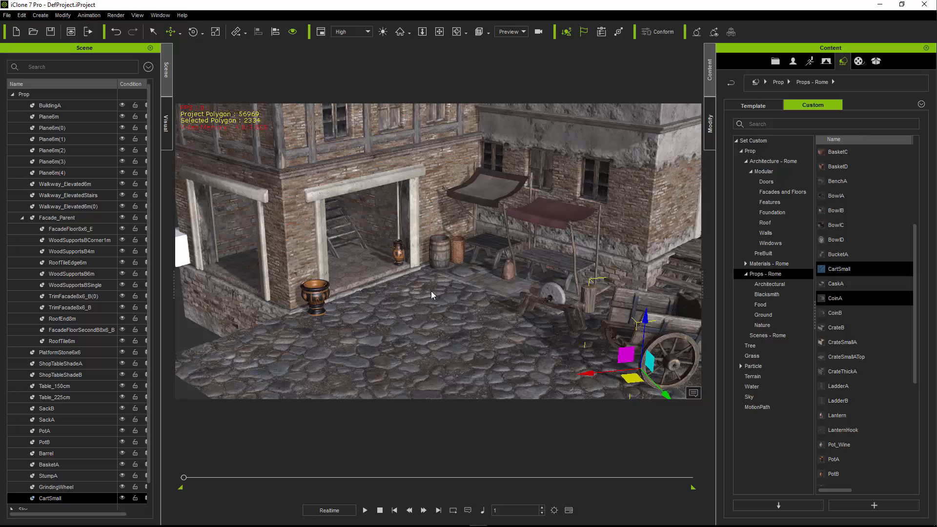
{"action": "middle_click_drag", "start_coordinate": [432, 296], "coordinate": [548, 317]}
{"action": "scroll", "coordinate": [420, 283], "scroll_direction": "up", "scroll_amount": 7}
{"action": "scroll", "coordinate": [446, 299], "scroll_direction": "down", "scroll_amount": 3}
{"action": "left_click", "coordinate": [655, 368]}
{"action": "right_click_drag", "start_coordinate": [598, 326], "coordinate": [566, 323]}
{"action": "middle_click_drag", "start_coordinate": [568, 321], "coordinate": [478, 310]}
{"action": "right_click_drag", "start_coordinate": [580, 316], "coordinate": [538, 307]}
{"action": "middle_click_drag", "start_coordinate": [524, 305], "coordinate": [444, 295]}
{"action": "right_click_drag", "start_coordinate": [620, 303], "coordinate": [614, 299]}
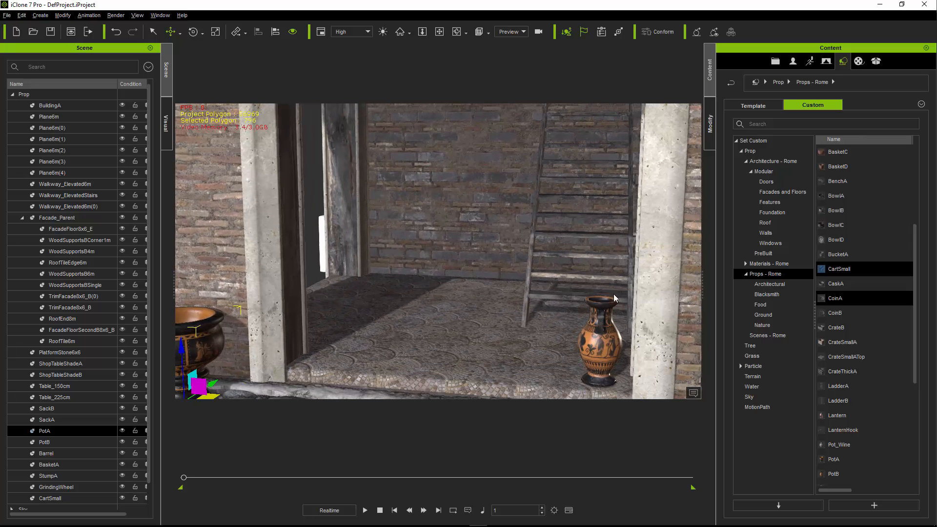
{"action": "left_click", "coordinate": [769, 285]}
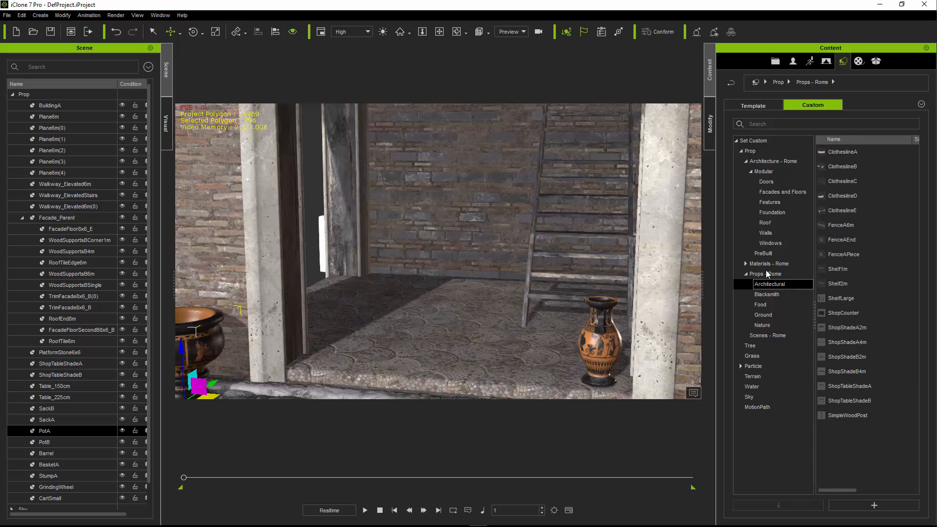
{"action": "left_click_drag", "start_coordinate": [838, 284], "coordinate": [410, 299]}
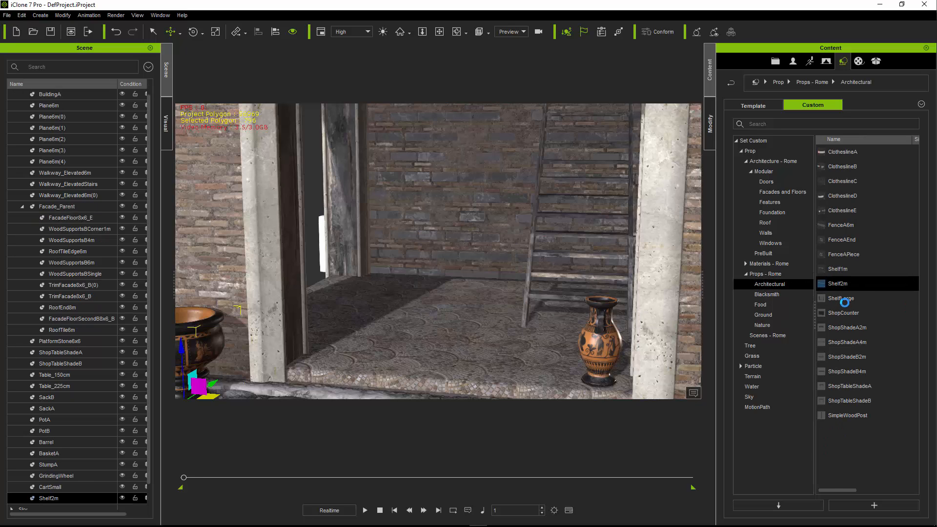
- Raise Shelf2m on the room's back wall and shift it toward the corner away from the ladder
{"action": "left_click_drag", "start_coordinate": [436, 284], "coordinate": [442, 183]}
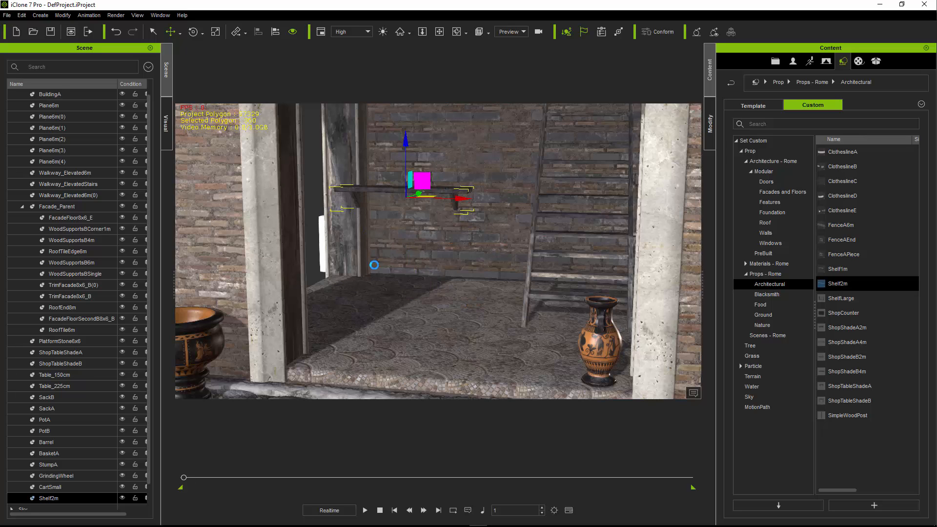
{"action": "mouse_move", "coordinate": [374, 265]}
{"action": "right_mouse_down"}
{"action": "mouse_move", "coordinate": [414, 274]}
{"action": "mouse_move", "coordinate": [385, 278]}
{"action": "right_mouse_up"}
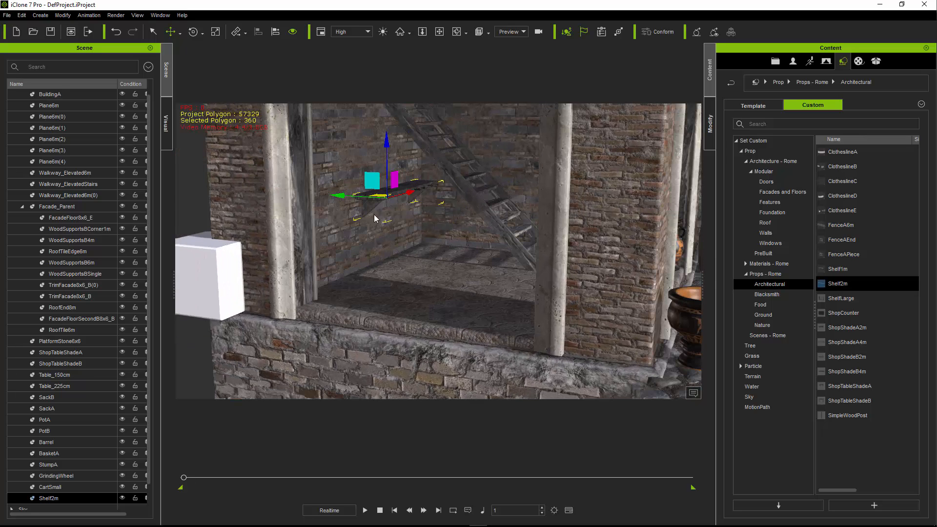
{"action": "left_click_drag", "start_coordinate": [370, 183], "coordinate": [315, 152]}
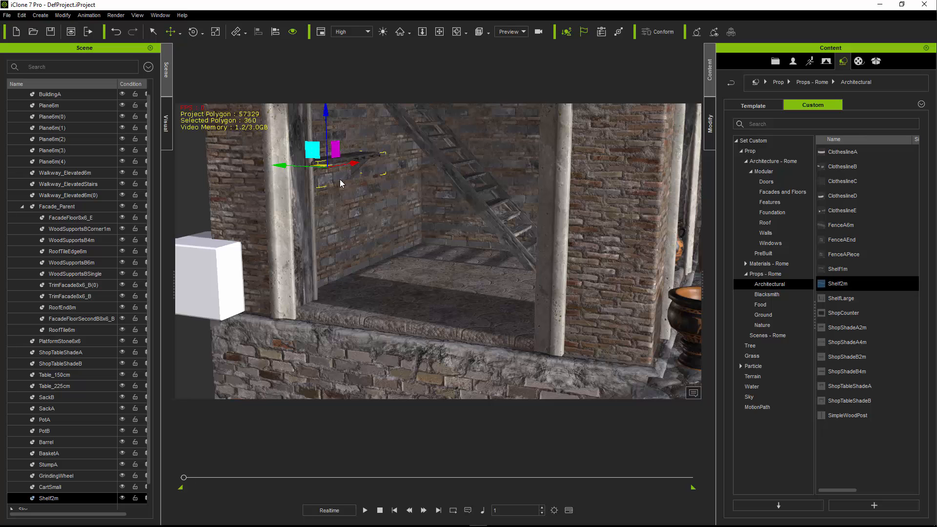
{"action": "right_click_drag", "start_coordinate": [410, 200], "coordinate": [396, 204]}
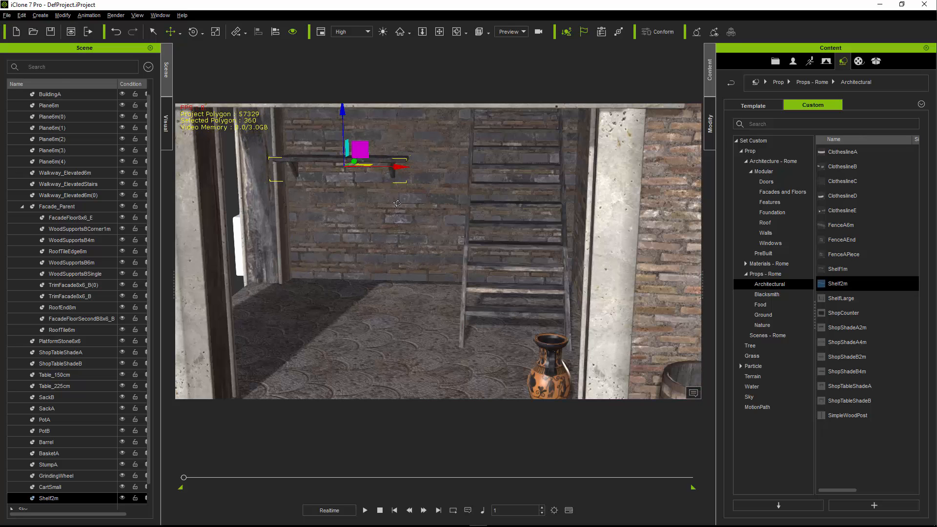
- Add ShopCounter beneath Shelf2m and move it forward to the shop opening beside the pillar opposite the painted vase
{"action": "left_click_drag", "start_coordinate": [842, 313], "coordinate": [340, 303]}
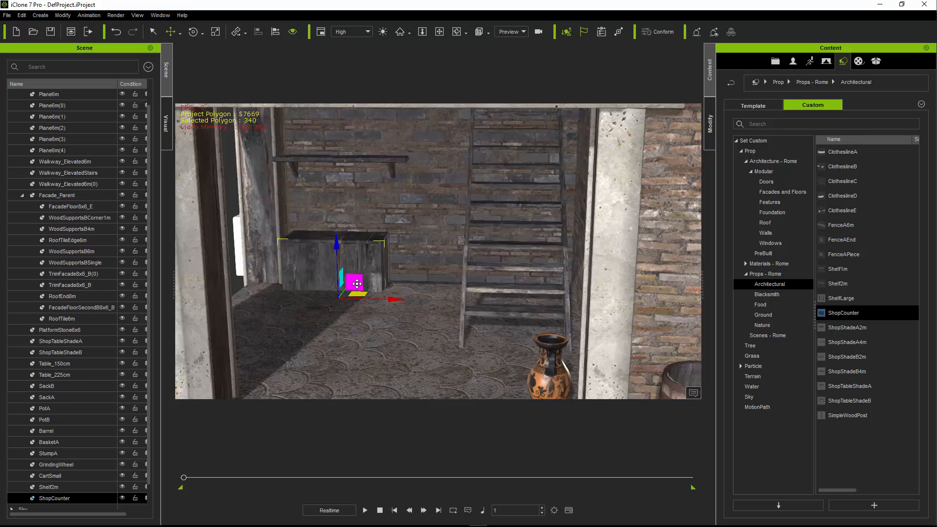
{"action": "left_click_drag", "start_coordinate": [356, 284], "coordinate": [346, 377]}
{"action": "right_click_drag", "start_coordinate": [560, 293], "coordinate": [575, 279]}
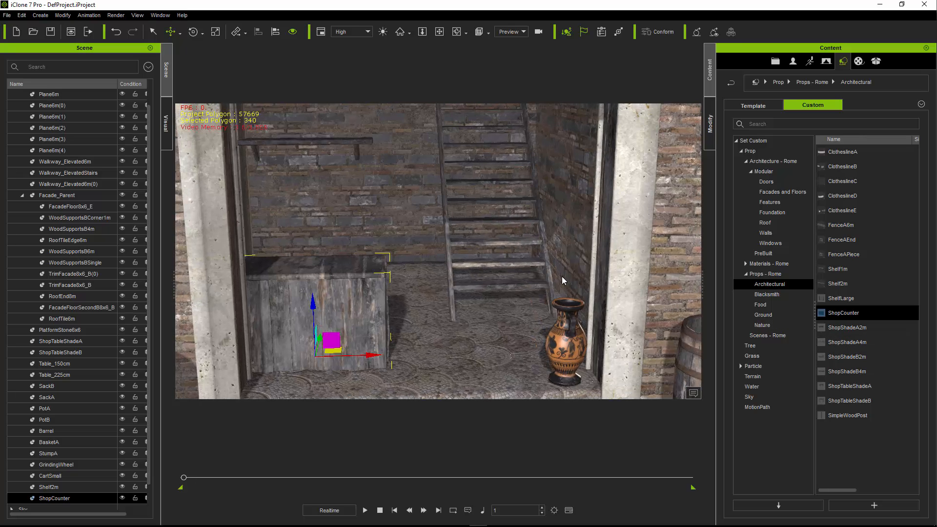
- Add ShopShadeA4m above the shop opening and adjust its height and depth so it sits against the brick wall
{"action": "scroll", "coordinate": [519, 279], "scroll_direction": "down", "scroll_amount": 6}
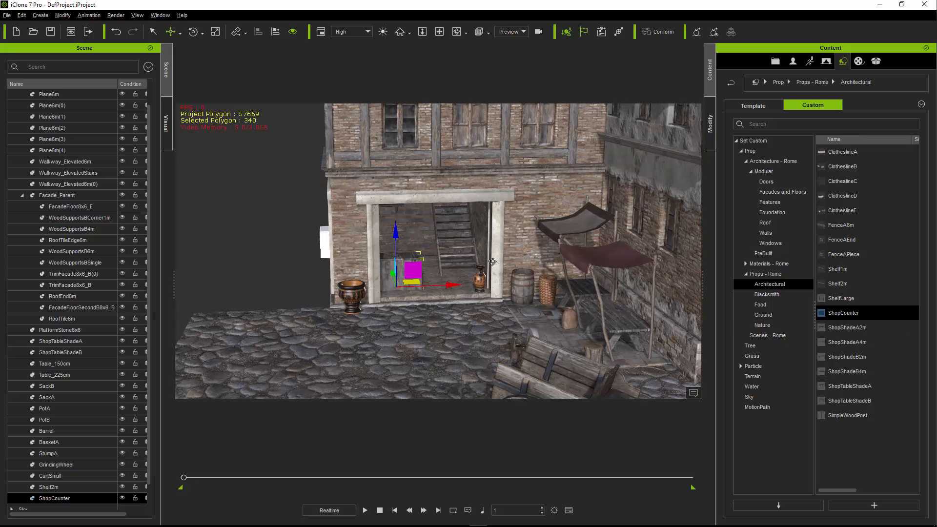
{"action": "left_click_drag", "start_coordinate": [841, 346], "coordinate": [430, 327]}
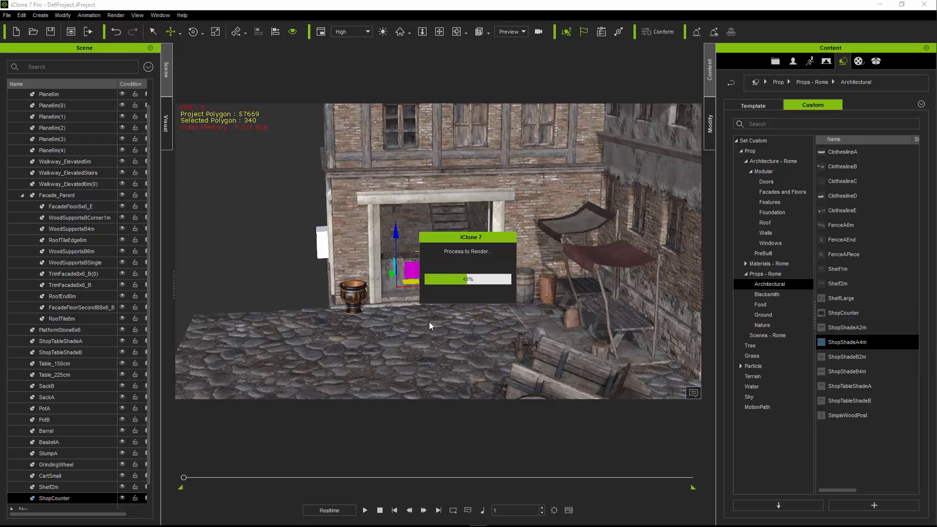
{"action": "left_click_drag", "start_coordinate": [459, 226], "coordinate": [454, 152]}
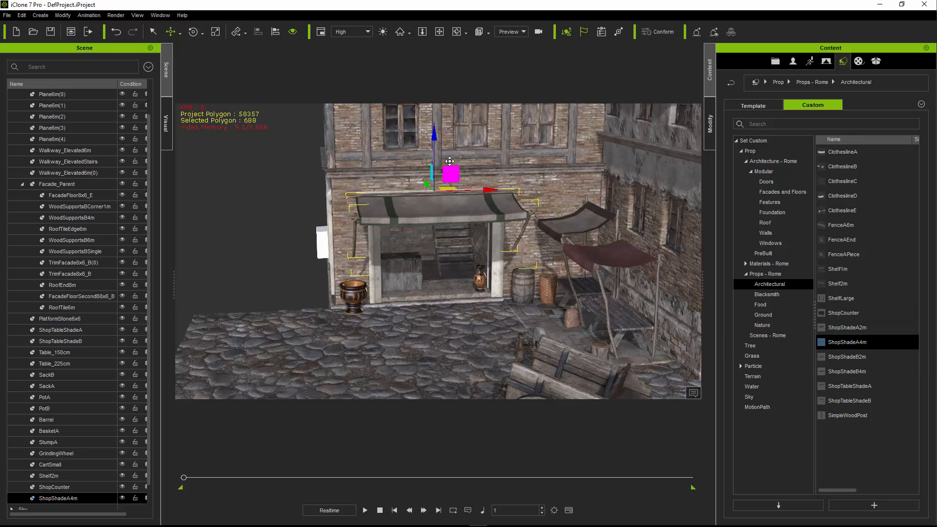
{"action": "right_click_drag", "start_coordinate": [371, 234], "coordinate": [466, 205]}
{"action": "left_click_drag", "start_coordinate": [454, 182], "coordinate": [413, 179]}
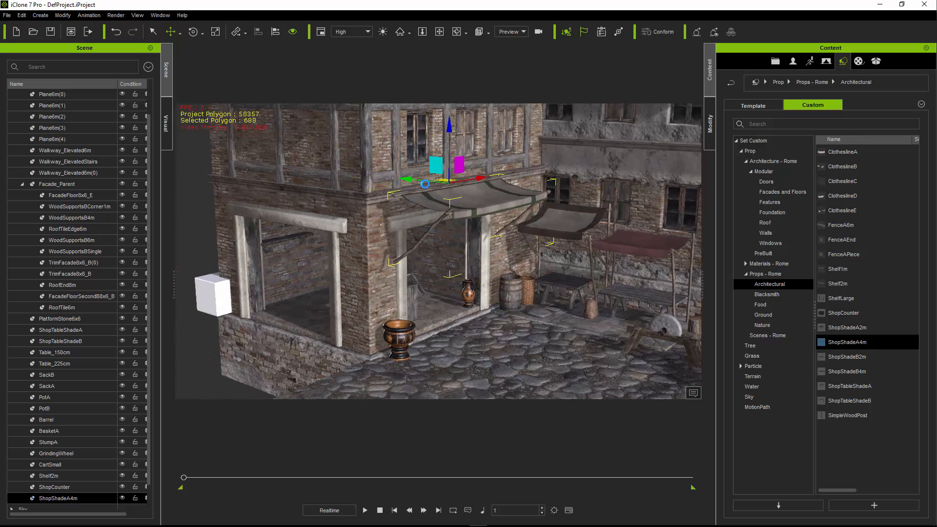
{"action": "left_click_drag", "start_coordinate": [449, 128], "coordinate": [449, 146]}
{"action": "left_click_drag", "start_coordinate": [406, 196], "coordinate": [392, 193]}
{"action": "right_click_drag", "start_coordinate": [561, 244], "coordinate": [455, 261]}
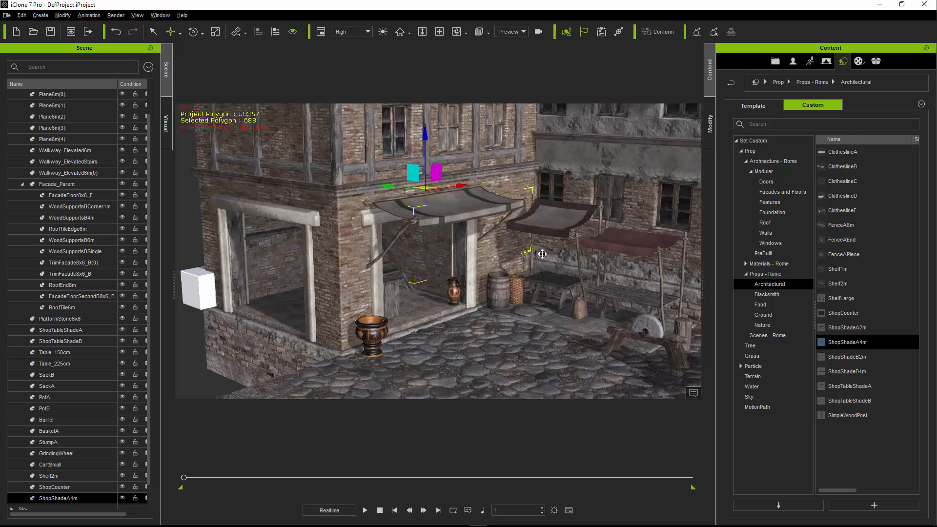
{"action": "mouse_move", "coordinate": [542, 254]}
{"action": "right_mouse_down"}
{"action": "mouse_move", "coordinate": [455, 257]}
{"action": "mouse_move", "coordinate": [539, 259]}
{"action": "right_mouse_up"}
- Add DoorOld from the modular Doors to the wooden walkway at the arched doorway
{"action": "right_click_drag", "start_coordinate": [376, 259], "coordinate": [380, 284]}
{"action": "middle_click_drag", "start_coordinate": [417, 303], "coordinate": [471, 249]}
{"action": "scroll", "coordinate": [429, 303], "scroll_direction": "up", "scroll_amount": 3}
{"action": "scroll", "coordinate": [494, 220], "scroll_direction": "up", "scroll_amount": 2}
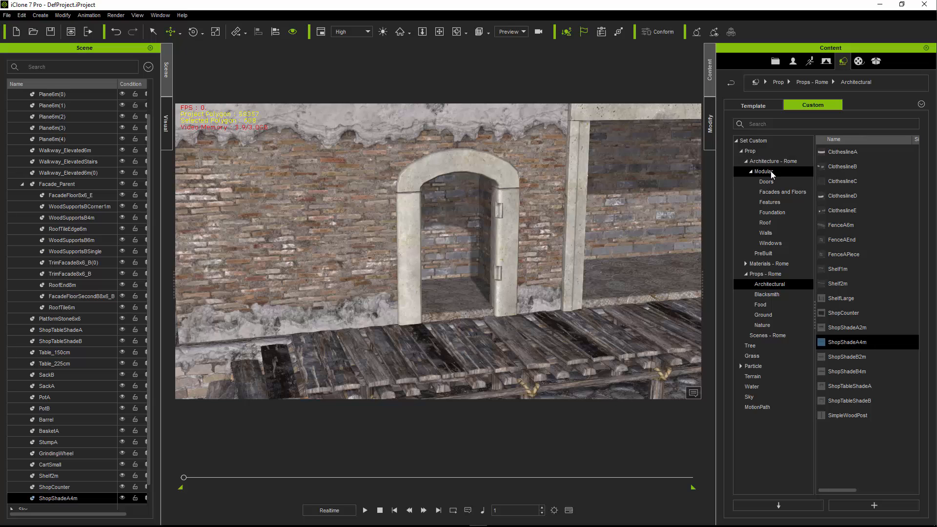
{"action": "left_click", "coordinate": [765, 172]}
{"action": "left_click", "coordinate": [771, 182]}
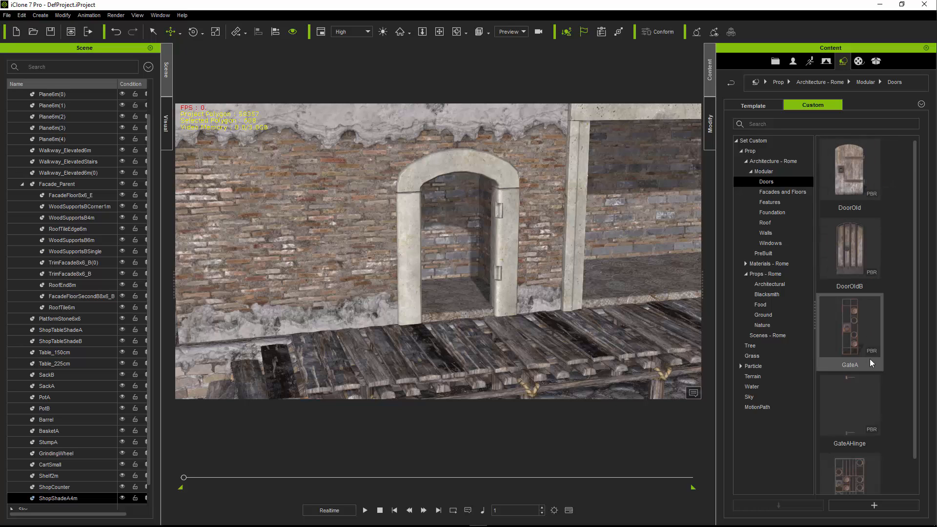
{"action": "scroll", "coordinate": [868, 355], "scroll_direction": "down", "scroll_amount": 1}
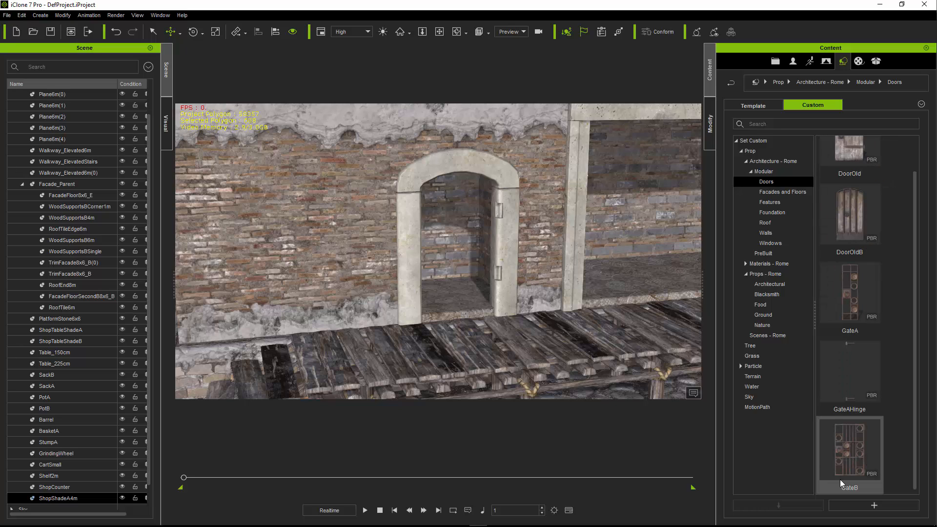
{"action": "scroll", "coordinate": [859, 293], "scroll_direction": "up", "scroll_amount": 1}
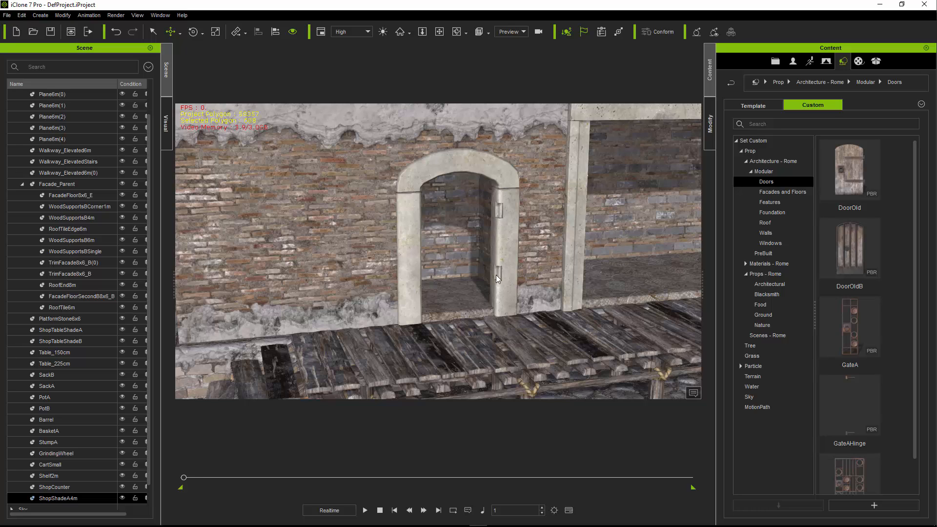
{"action": "left_click_drag", "start_coordinate": [874, 176], "coordinate": [461, 332]}
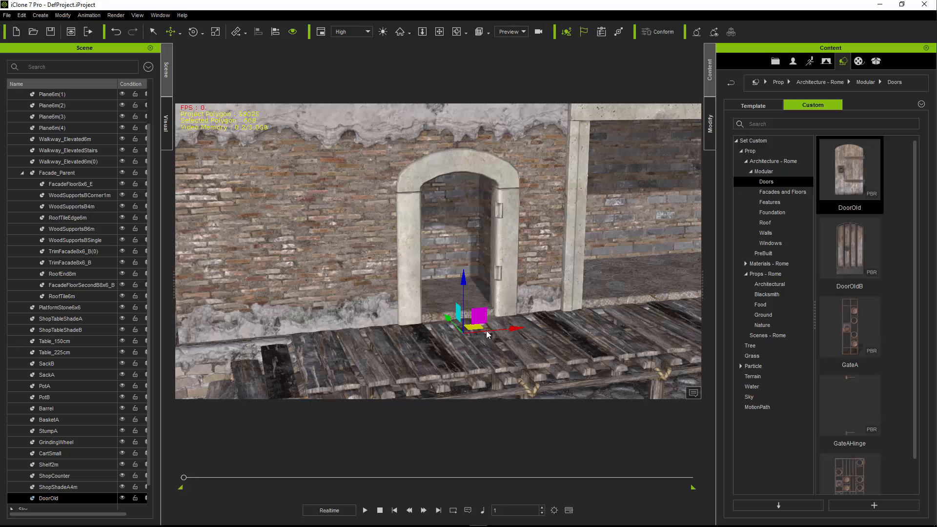
- Move DoorOld into the arched frame, with its hinge edge against the pillar that carries the hinge plates
{"action": "left_click_drag", "start_coordinate": [479, 319], "coordinate": [505, 325]}
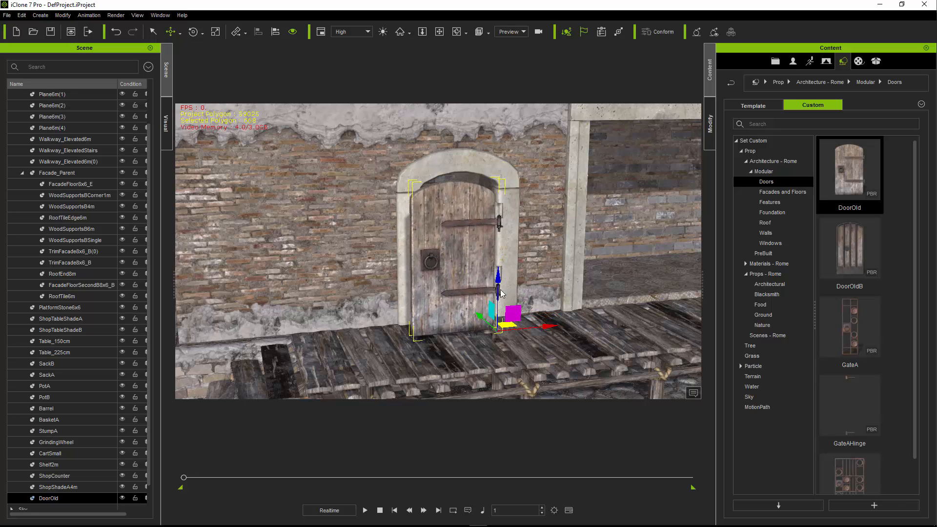
{"action": "left_click_drag", "start_coordinate": [498, 288], "coordinate": [491, 311]}
{"action": "scroll", "coordinate": [492, 312], "scroll_direction": "up", "scroll_amount": 3}
{"action": "right_click_drag", "start_coordinate": [491, 311], "coordinate": [493, 317]}
{"action": "left_click_drag", "start_coordinate": [527, 365], "coordinate": [534, 359]}
{"action": "right_click_drag", "start_coordinate": [466, 299], "coordinate": [479, 316]}
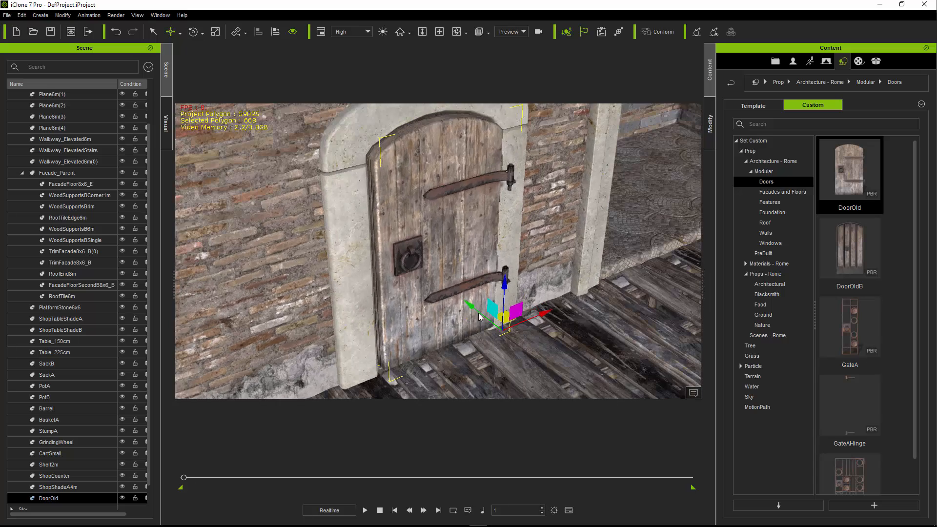
{"action": "left_click_drag", "start_coordinate": [466, 306], "coordinate": [454, 297]}
- Fine-tune DoorOld's position so its hinges line up with the plates on the door frame
{"action": "scroll", "coordinate": [455, 297], "scroll_direction": "up", "scroll_amount": 5}
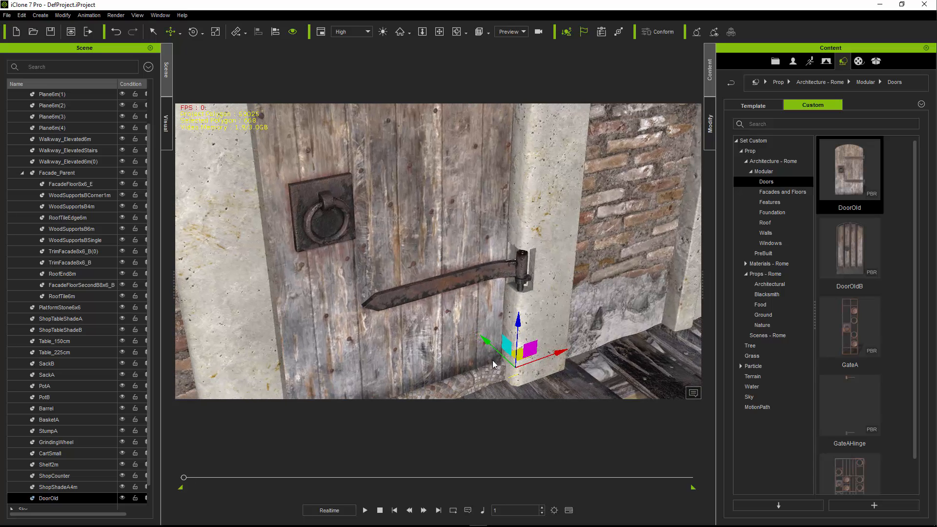
{"action": "left_click_drag", "start_coordinate": [520, 355], "coordinate": [515, 352]}
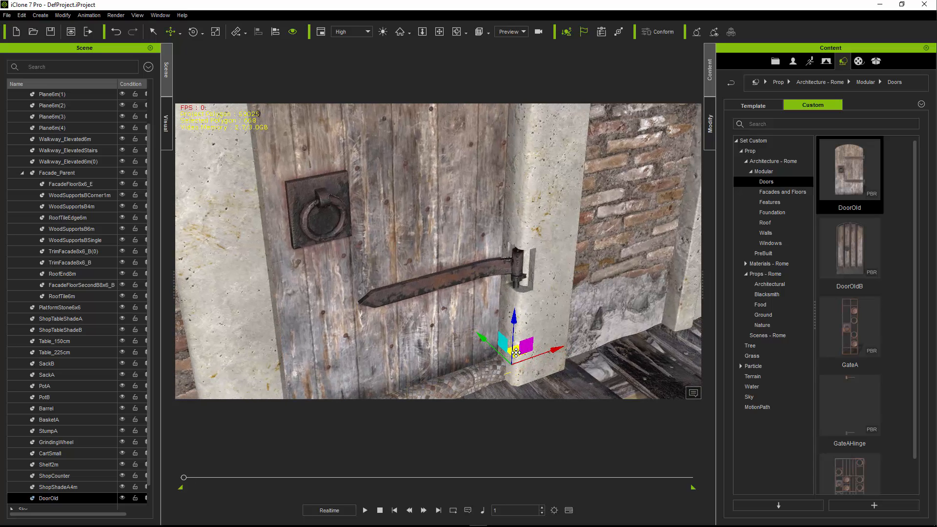
{"action": "right_click_drag", "start_coordinate": [497, 347], "coordinate": [511, 330]}
{"action": "left_click_drag", "start_coordinate": [511, 335], "coordinate": [512, 328]}
- Rotate DoorOld slightly about its vertical axis so it stands ajar
{"action": "scroll", "coordinate": [441, 321], "scroll_direction": "down", "scroll_amount": 5}
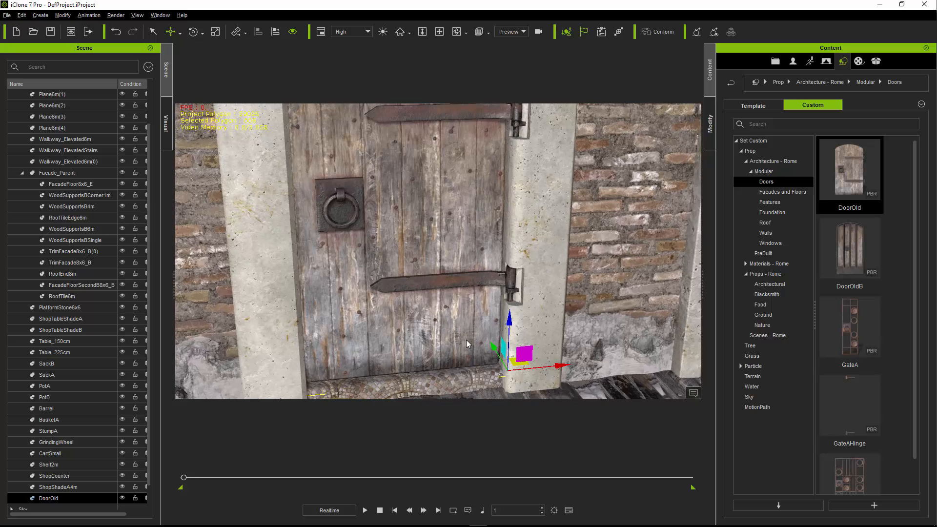
{"action": "key", "text": "e"}
{"action": "mouse_move", "coordinate": [463, 344]}
{"action": "left_mouse_down"}
{"action": "mouse_move", "coordinate": [597, 340]}
{"action": "mouse_move", "coordinate": [474, 343]}
{"action": "left_mouse_up"}
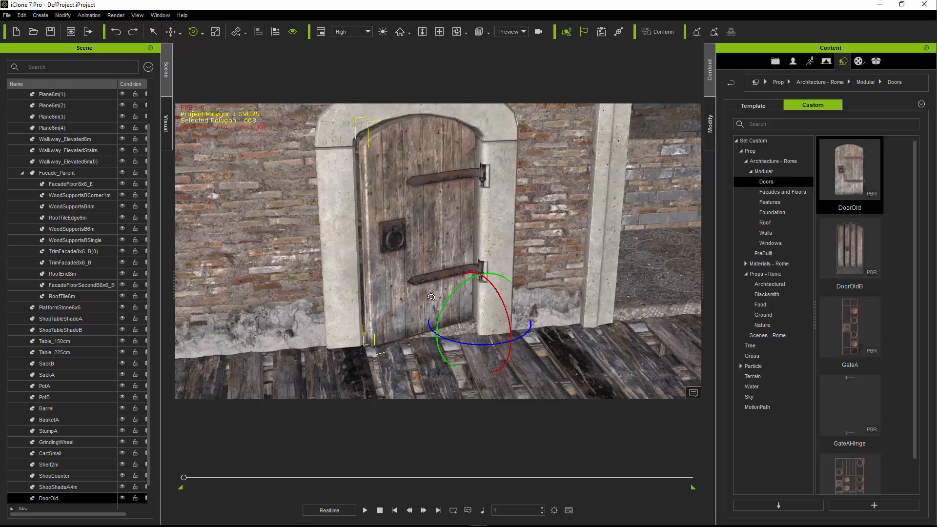
- Collapse Facade_Parent, select the Key light and rotate it about its vertical axis to light the building's dark rear side
{"action": "scroll", "coordinate": [431, 297], "scroll_direction": "down", "scroll_amount": 8}
{"action": "right_click_drag", "start_coordinate": [434, 295], "coordinate": [477, 285]}
{"action": "scroll", "coordinate": [484, 288], "scroll_direction": "up", "scroll_amount": 3}
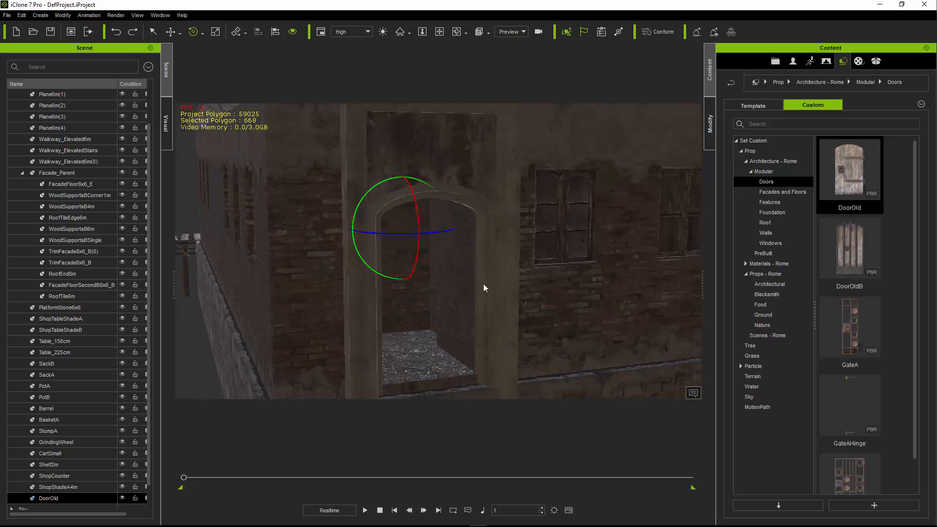
{"action": "left_click", "coordinate": [22, 172]}
{"action": "left_click", "coordinate": [38, 455]}
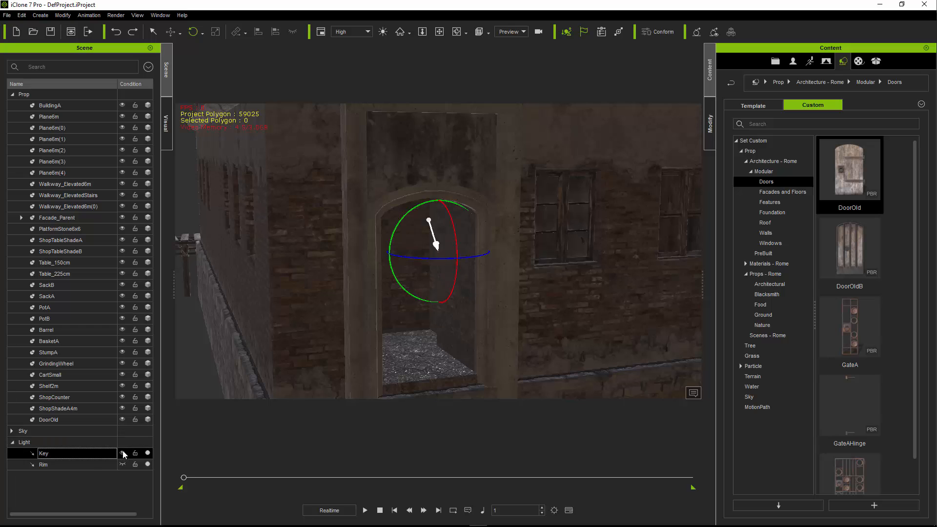
{"action": "left_click_drag", "start_coordinate": [429, 258], "coordinate": [515, 261]}
{"action": "right_click_drag", "start_coordinate": [464, 306], "coordinate": [311, 406]}
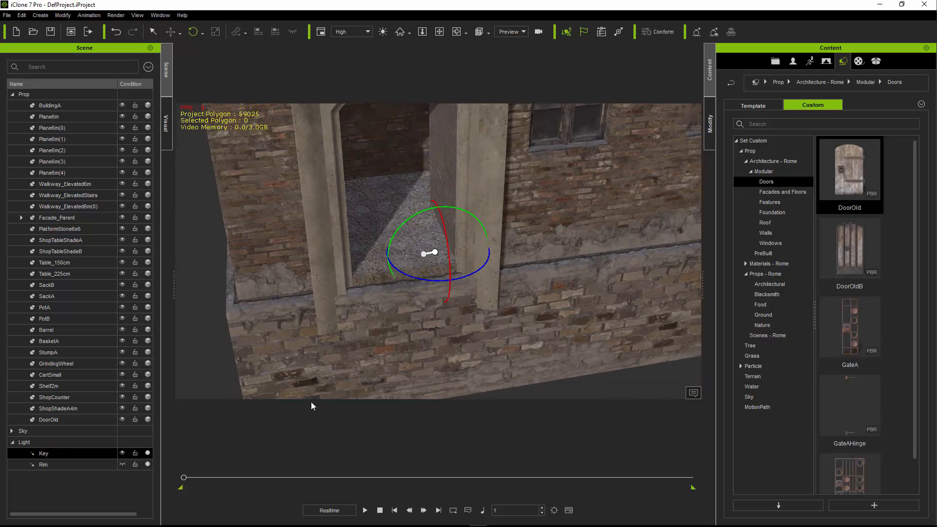
- Deselect the Key light and add DoorOldB from the library at the rear arched doorway's threshold
{"action": "left_click", "coordinate": [311, 406]}
{"action": "mouse_move", "coordinate": [432, 248]}
{"action": "middle_mouse_down"}
{"action": "mouse_move", "coordinate": [419, 242]}
{"action": "mouse_move", "coordinate": [423, 250]}
{"action": "middle_mouse_up"}
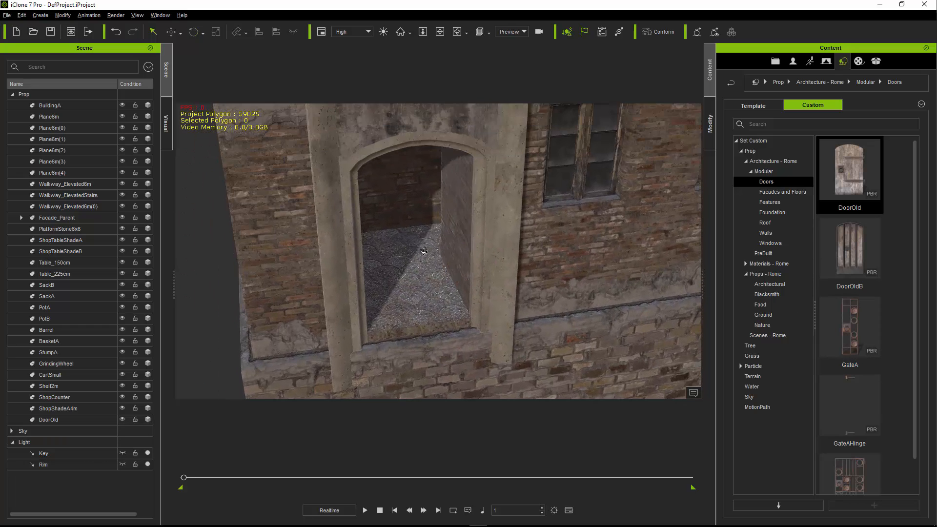
{"action": "right_click_drag", "start_coordinate": [424, 251], "coordinate": [421, 240]}
{"action": "left_click_drag", "start_coordinate": [836, 266], "coordinate": [420, 316]}
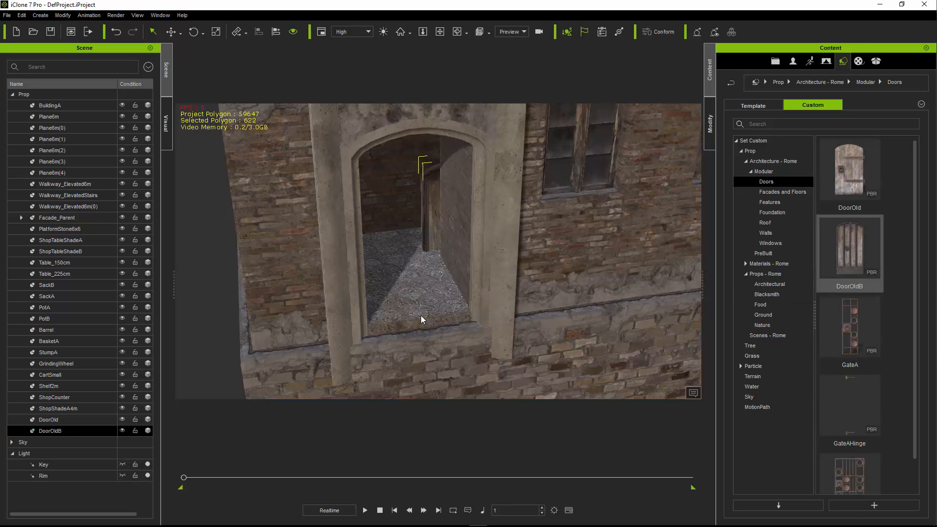
- Move DoorOldB forward and adjust its height until it fills the arched door frame
{"action": "left_click_drag", "start_coordinate": [391, 355], "coordinate": [349, 415]}
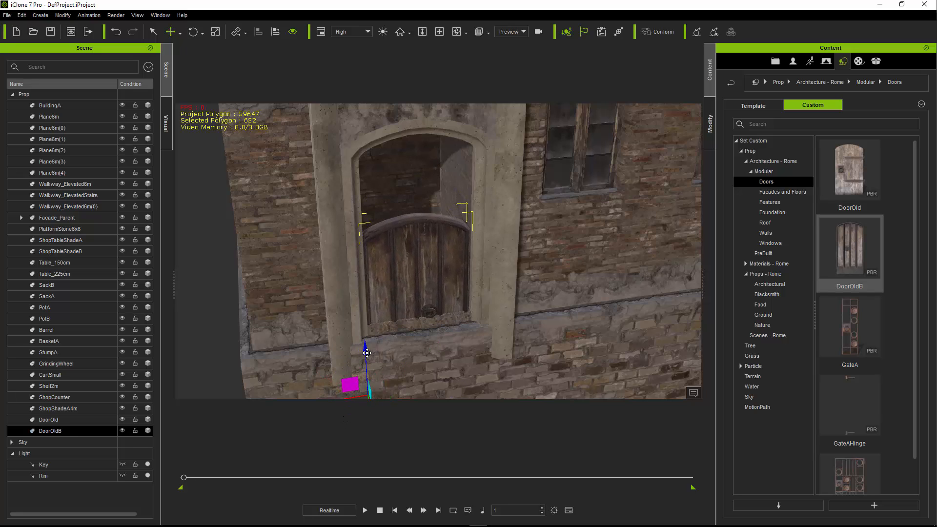
{"action": "left_click_drag", "start_coordinate": [367, 352], "coordinate": [374, 275]}
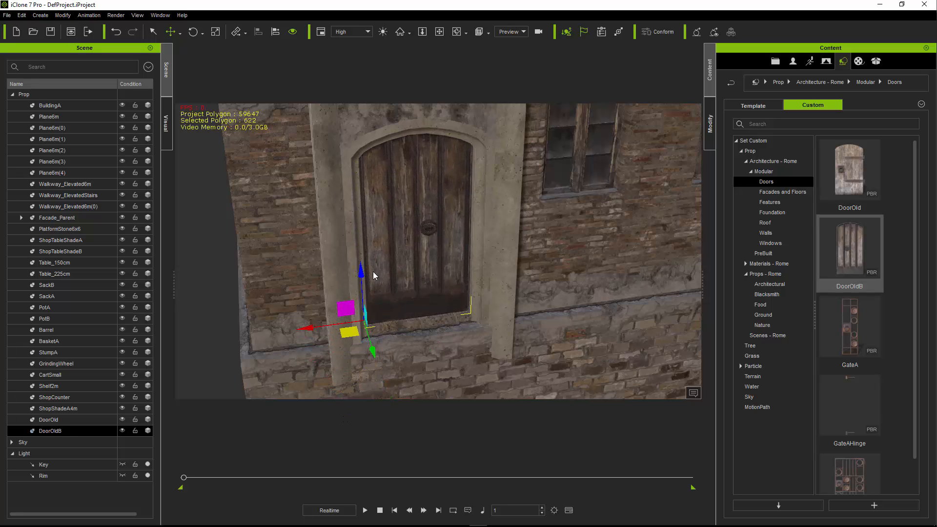
{"action": "mouse_move", "coordinate": [393, 316]}
{"action": "right_mouse_down"}
{"action": "mouse_move", "coordinate": [418, 308]}
{"action": "mouse_move", "coordinate": [392, 310]}
{"action": "right_mouse_up"}
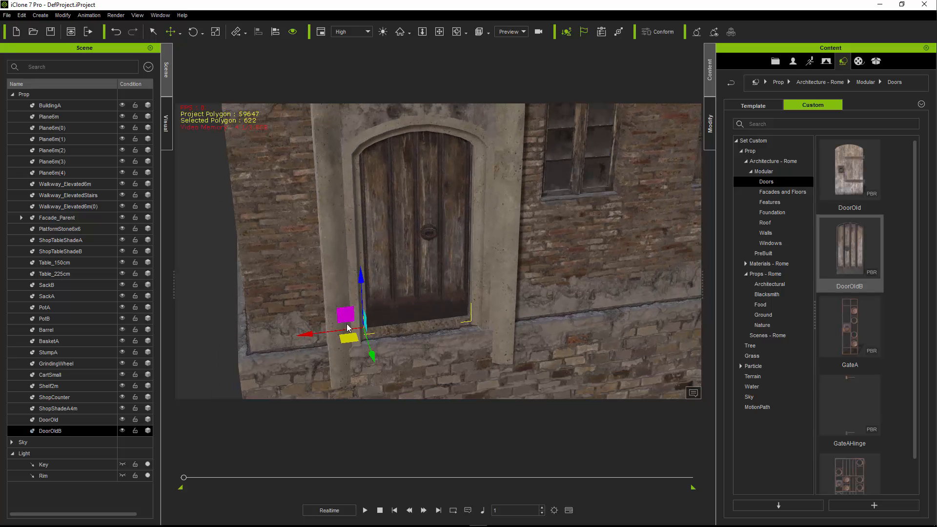
- Add GateAHinge and GateB from the library on the ground beside the building's rectangular doorway
{"action": "middle_click_drag", "start_coordinate": [585, 284], "coordinate": [209, 325]}
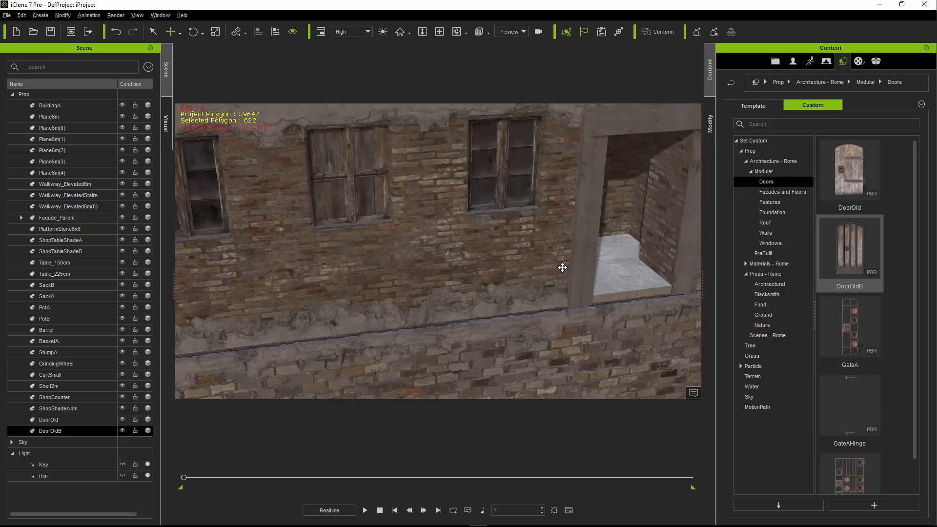
{"action": "middle_click_drag", "start_coordinate": [498, 291], "coordinate": [305, 335]}
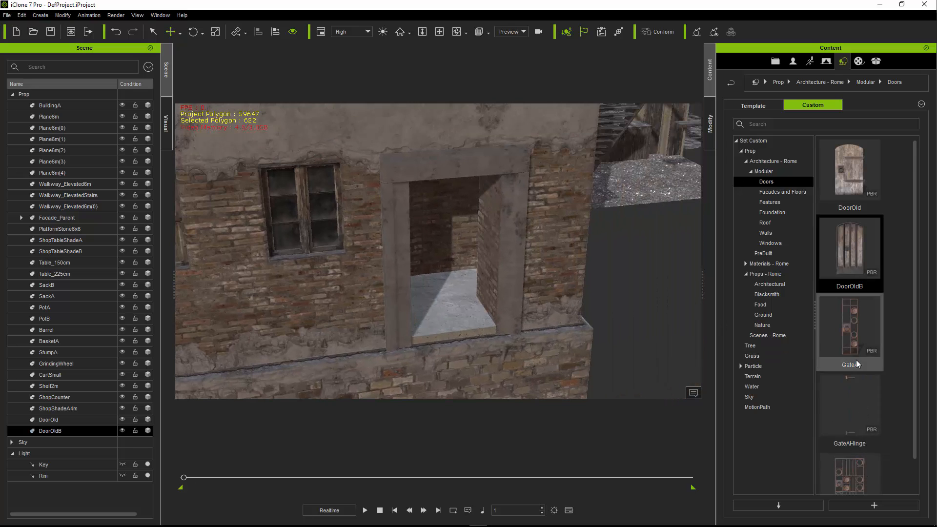
{"action": "scroll", "coordinate": [856, 359], "scroll_direction": "down", "scroll_amount": 1}
{"action": "left_click_drag", "start_coordinate": [856, 358], "coordinate": [679, 380]}
{"action": "left_click_drag", "start_coordinate": [849, 451], "coordinate": [645, 370]}
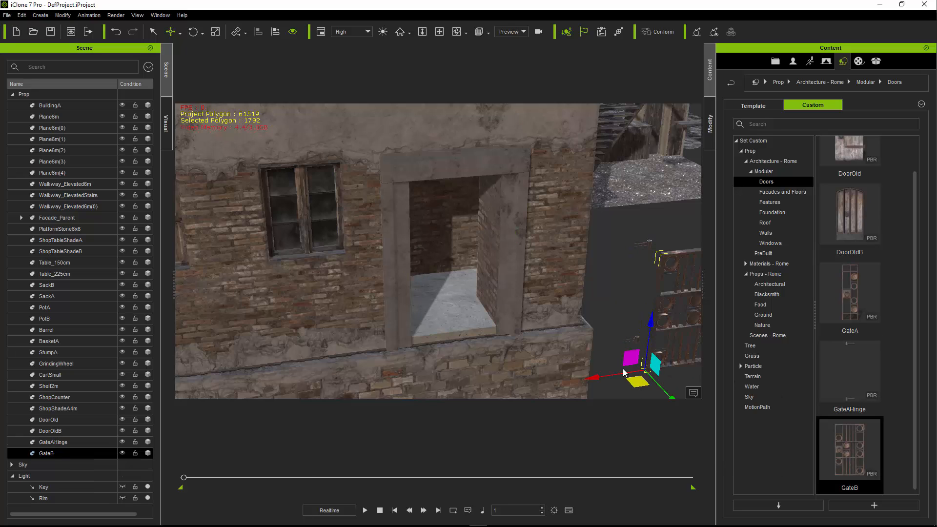
- Align GateB to GateAHinge by pivot on the X, Y and Z axes
{"action": "left_click", "coordinate": [628, 343]}
{"action": "left_click", "coordinate": [453, 234]}
{"action": "left_click", "coordinate": [484, 234]}
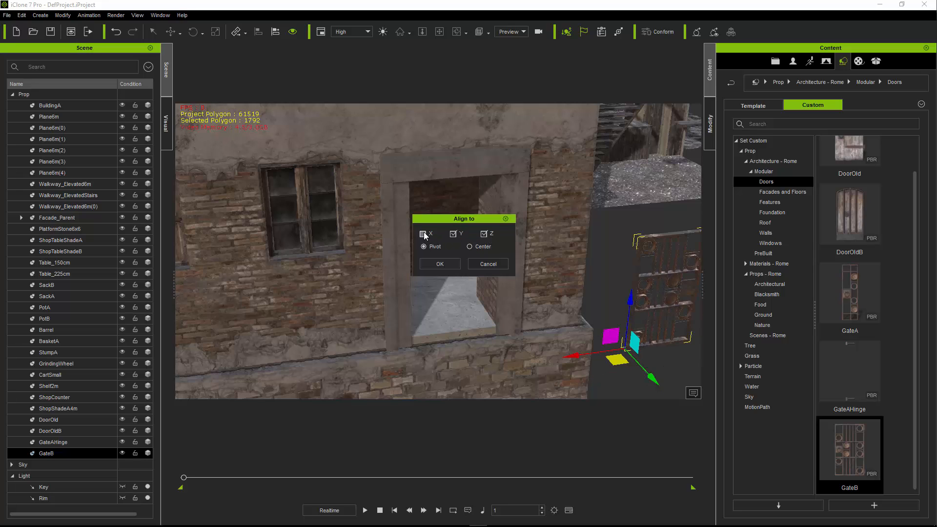
{"action": "left_click", "coordinate": [437, 264]}
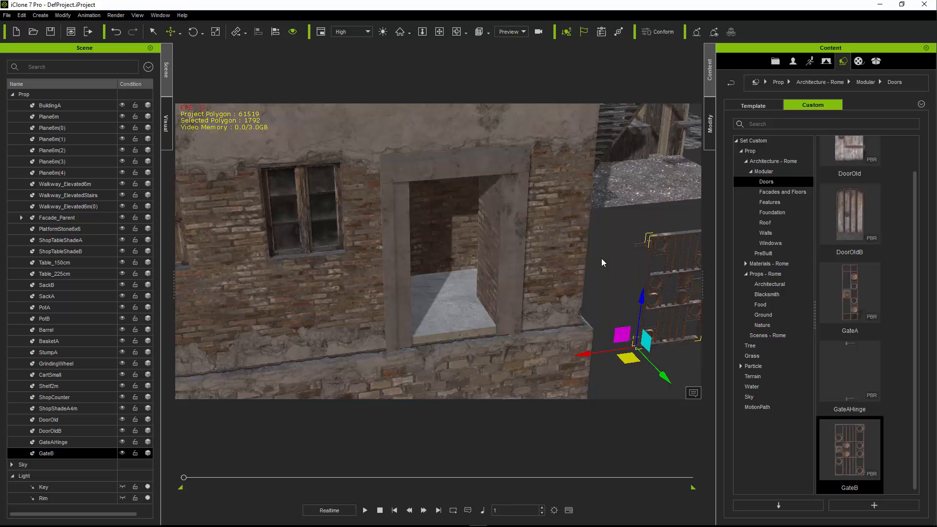
- Select GateAHinge and GateB together and move them into the rectangular doorway, with the hinge side against the door jamb
{"action": "left_click", "coordinate": [637, 244]}
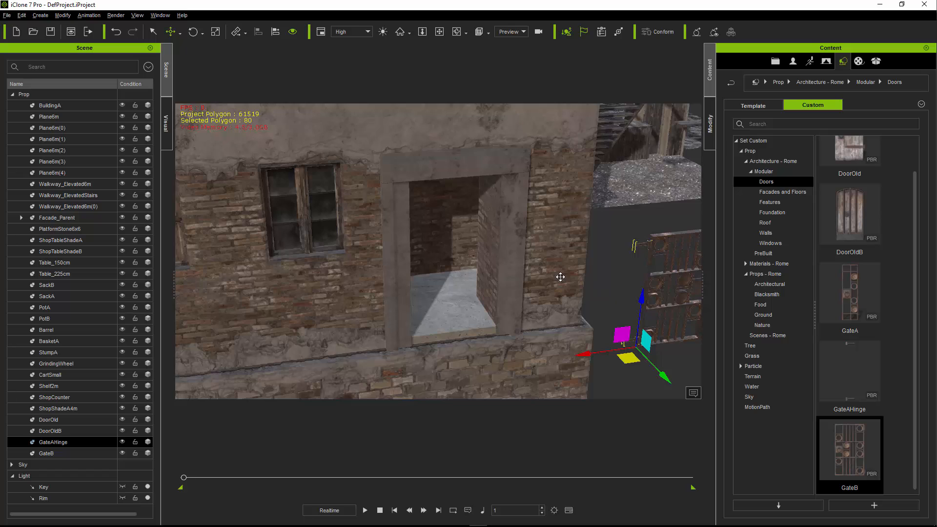
{"action": "middle_click_drag", "start_coordinate": [560, 277], "coordinate": [556, 272]}
{"action": "scroll", "coordinate": [556, 270], "scroll_direction": "up", "scroll_amount": 1}
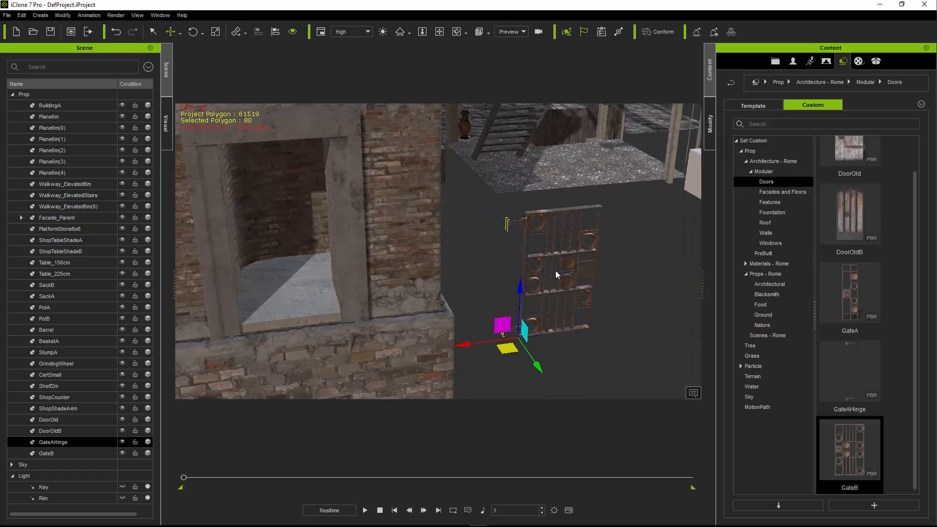
{"action": "left_click", "coordinate": [559, 209], "text": "ctrl"}
{"action": "left_click_drag", "start_coordinate": [508, 348], "coordinate": [242, 274]}
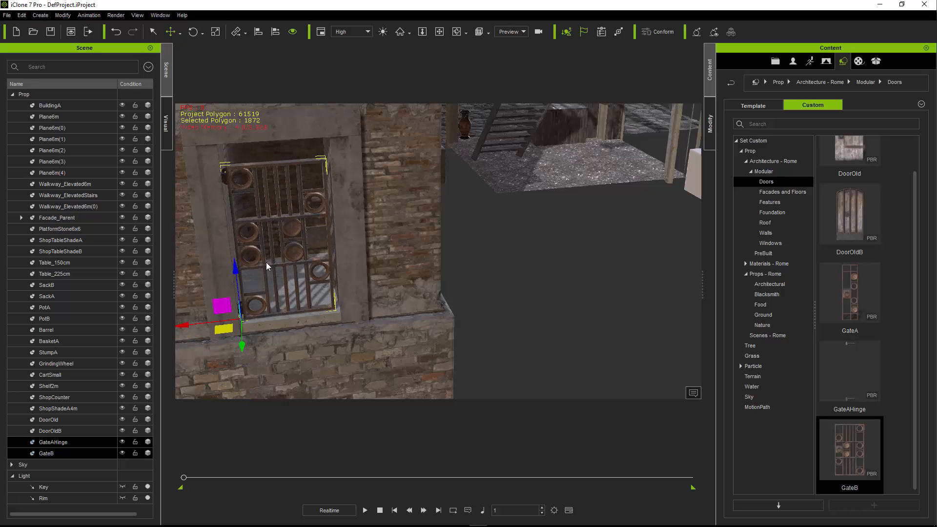
{"action": "middle_click_drag", "start_coordinate": [267, 262], "coordinate": [293, 259]}
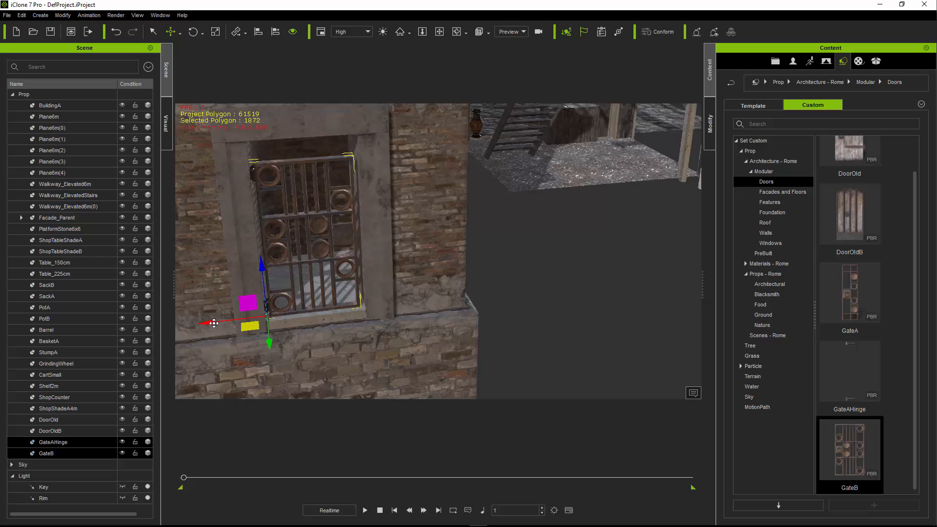
{"action": "left_click_drag", "start_coordinate": [213, 323], "coordinate": [218, 325]}
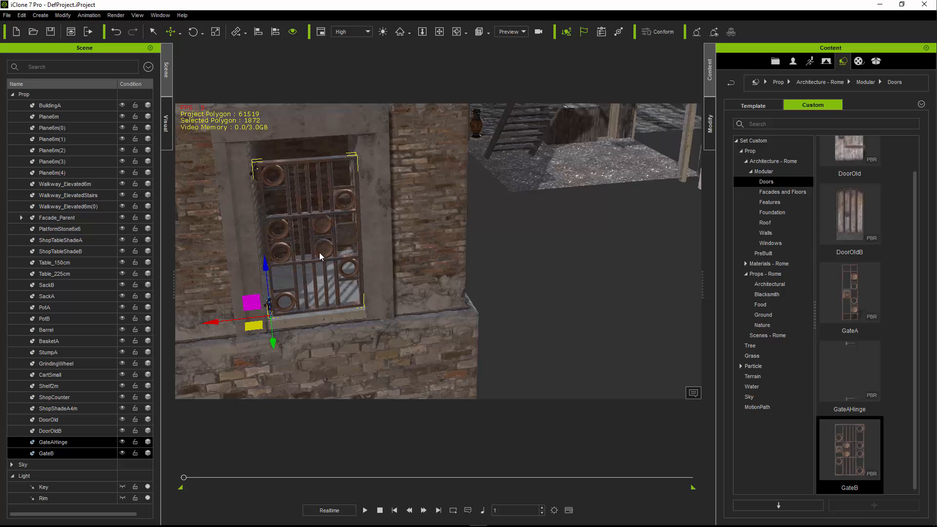
- Select only GateB and rotate it about its vertical axis to swing it on its hinge
{"action": "left_click", "coordinate": [320, 248]}
{"action": "middle_click_drag", "start_coordinate": [321, 248], "coordinate": [307, 348]}
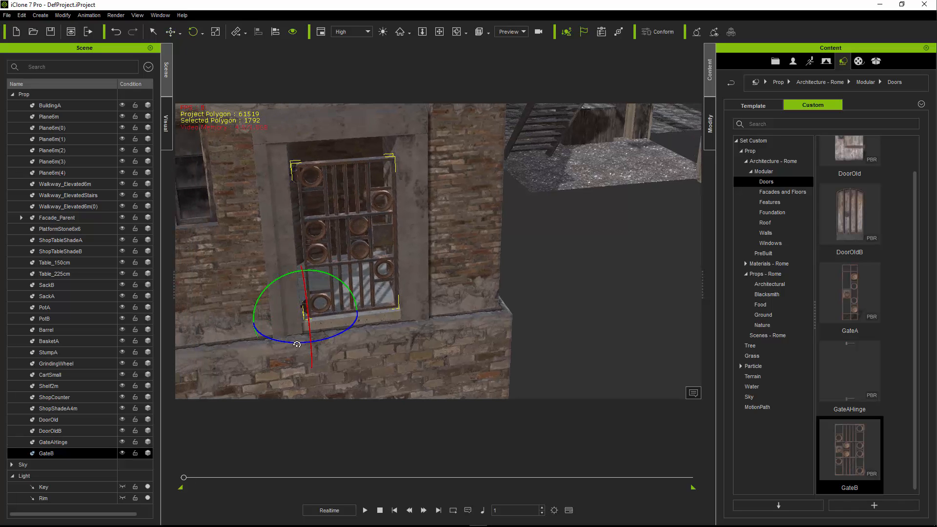
{"action": "mouse_move", "coordinate": [297, 344]}
{"action": "left_mouse_down"}
{"action": "mouse_move", "coordinate": [268, 340]}
{"action": "mouse_move", "coordinate": [298, 339]}
{"action": "left_mouse_up"}
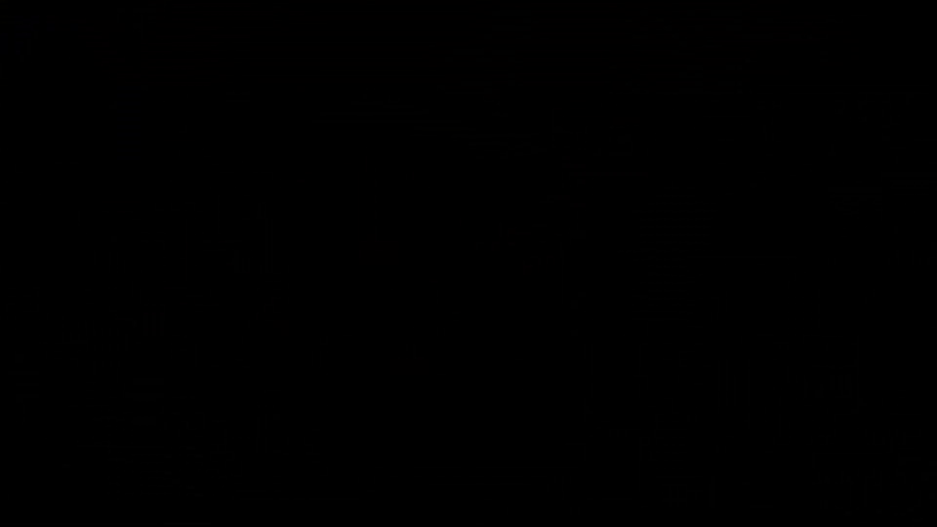